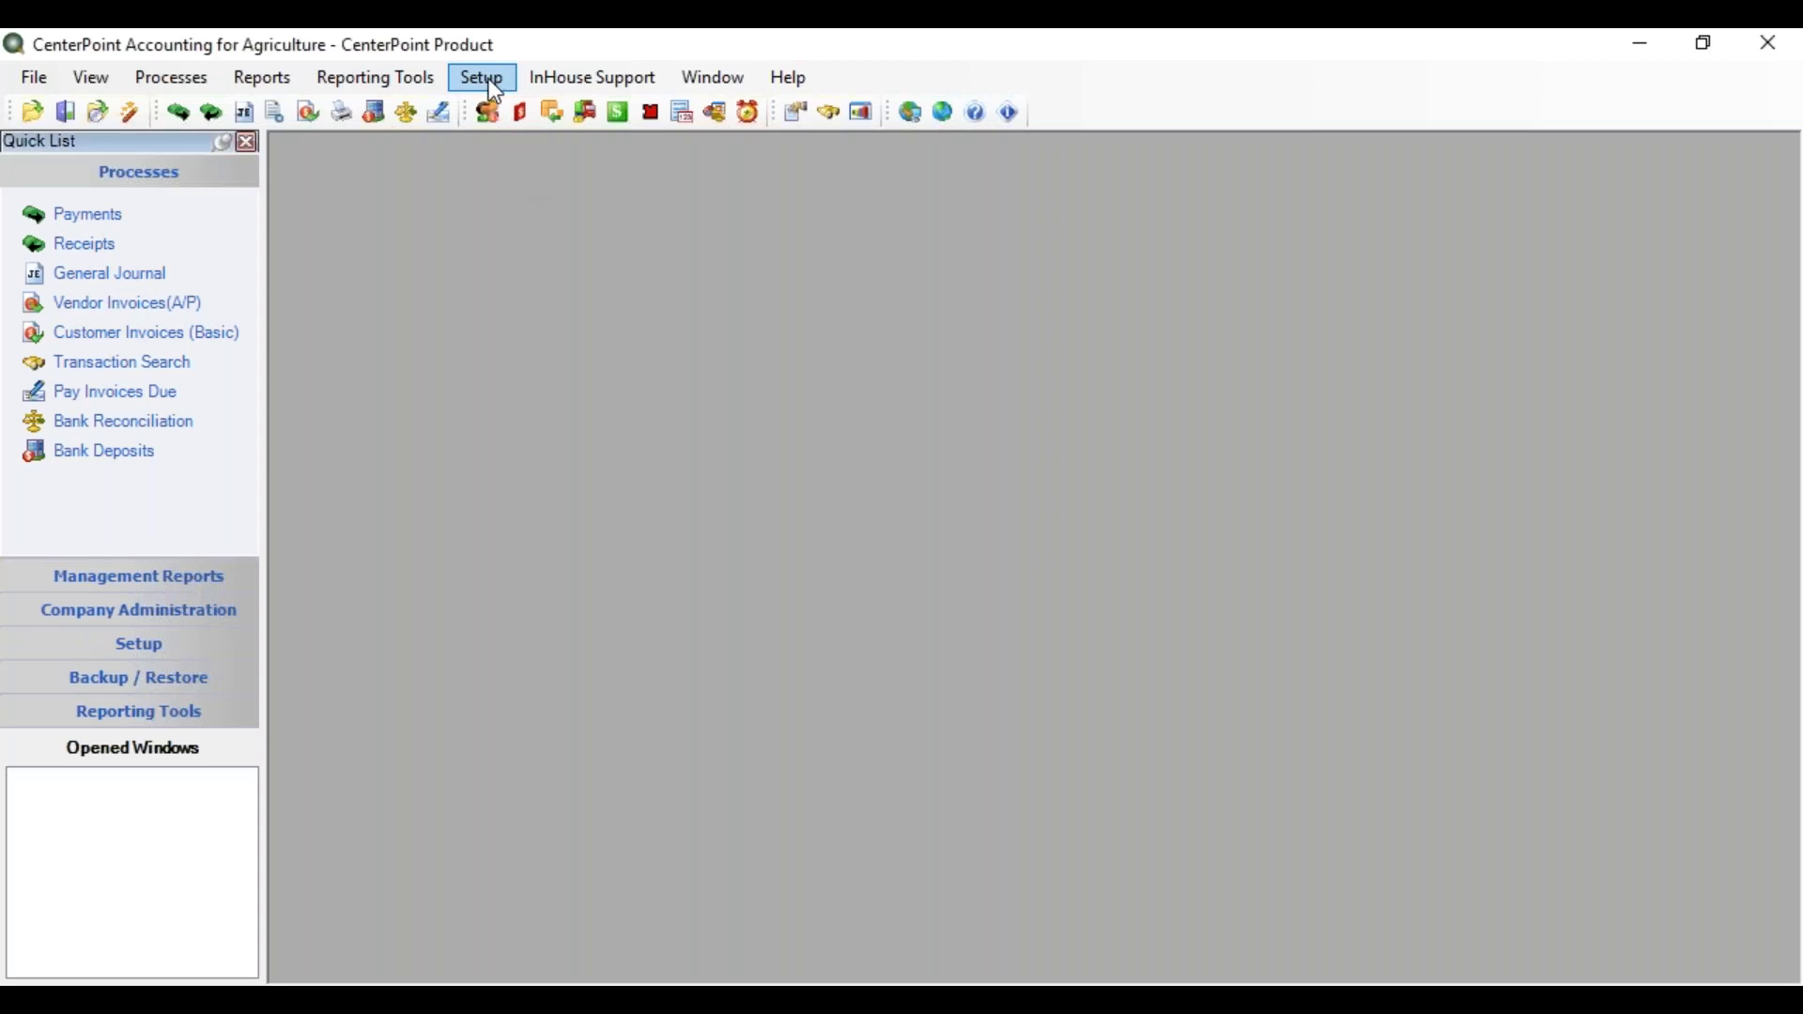
Open the account categories list and display the details of the Fertilizer RM asset category.
click(488, 81)
mouse_move(531, 205)
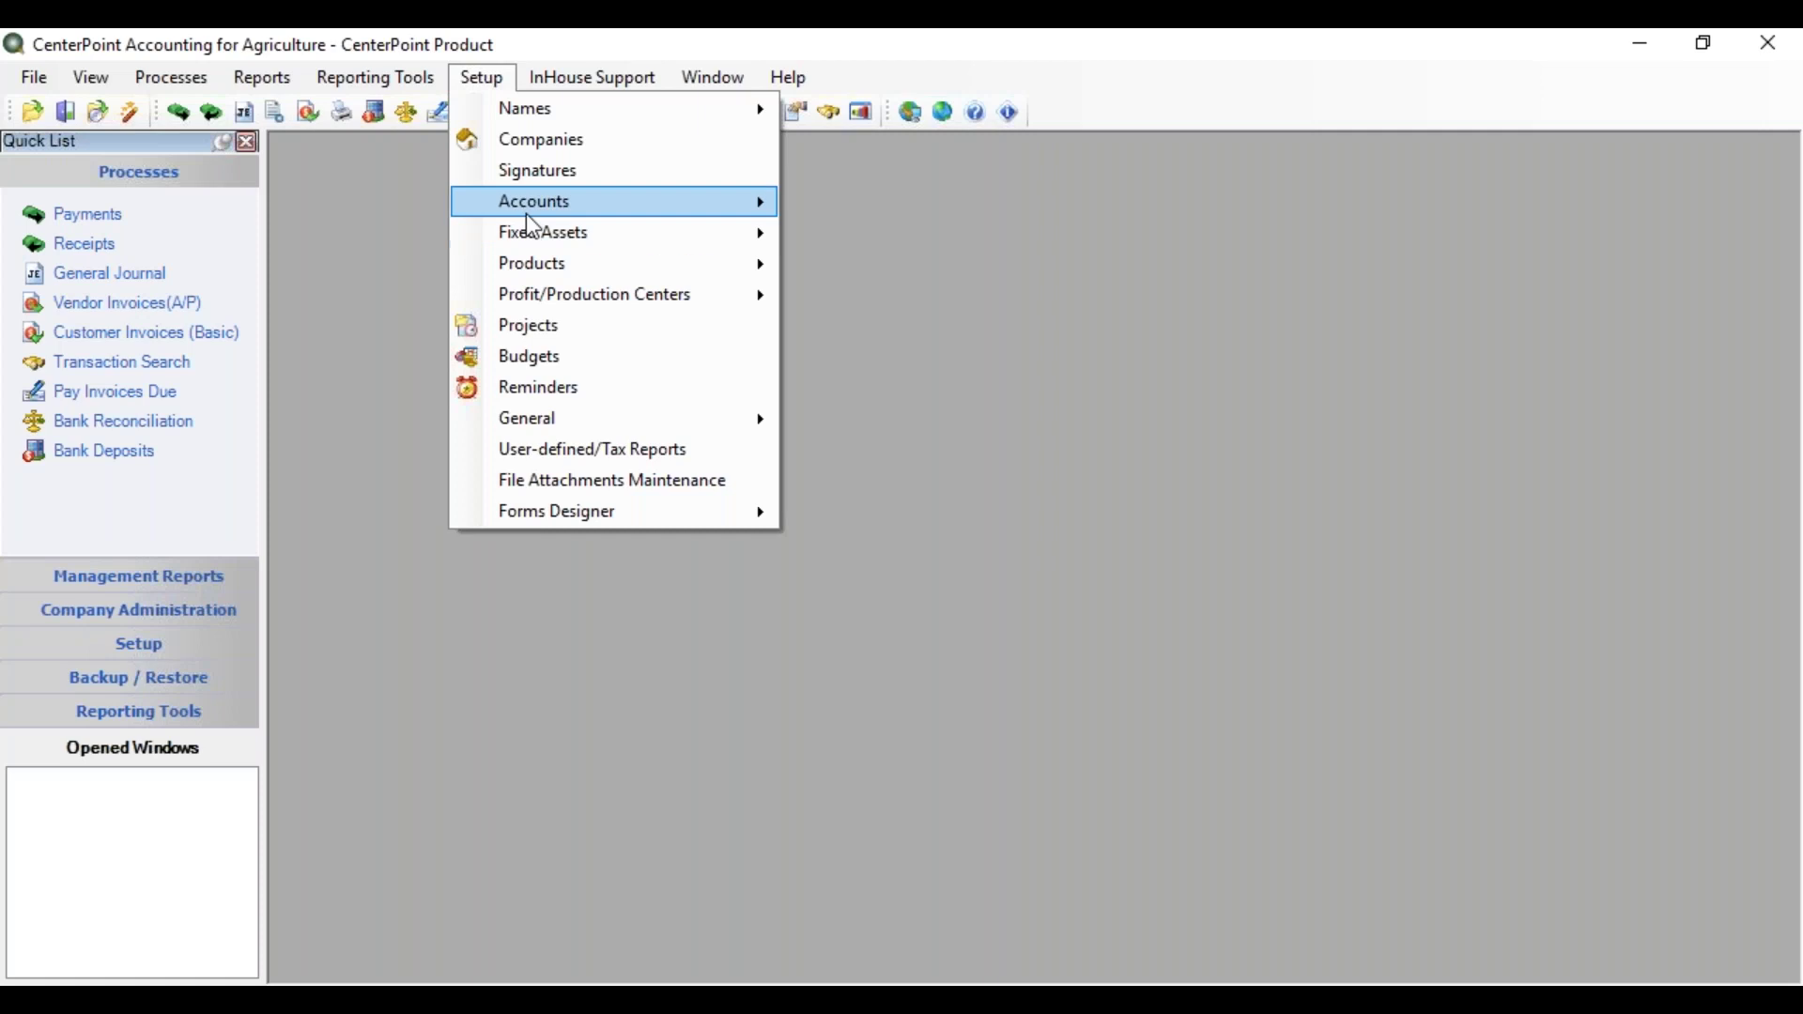
click(838, 234)
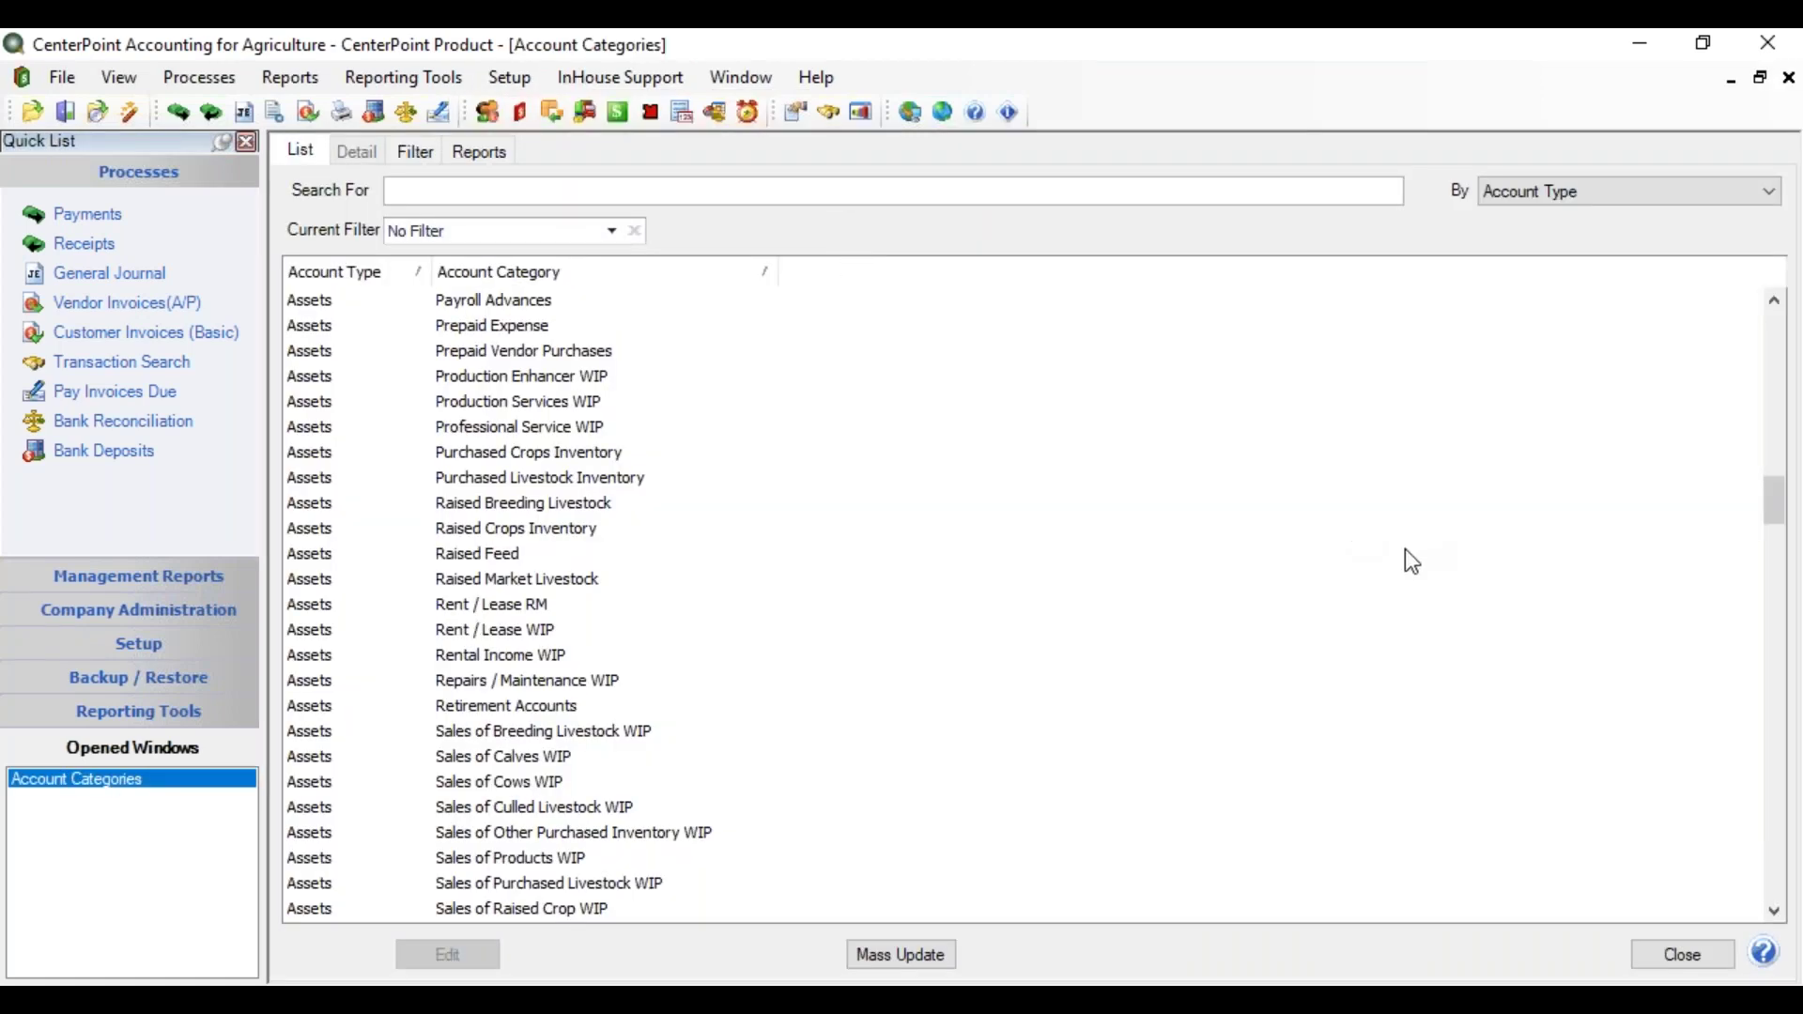
drag(1778, 522, 1746, 398)
click(477, 452)
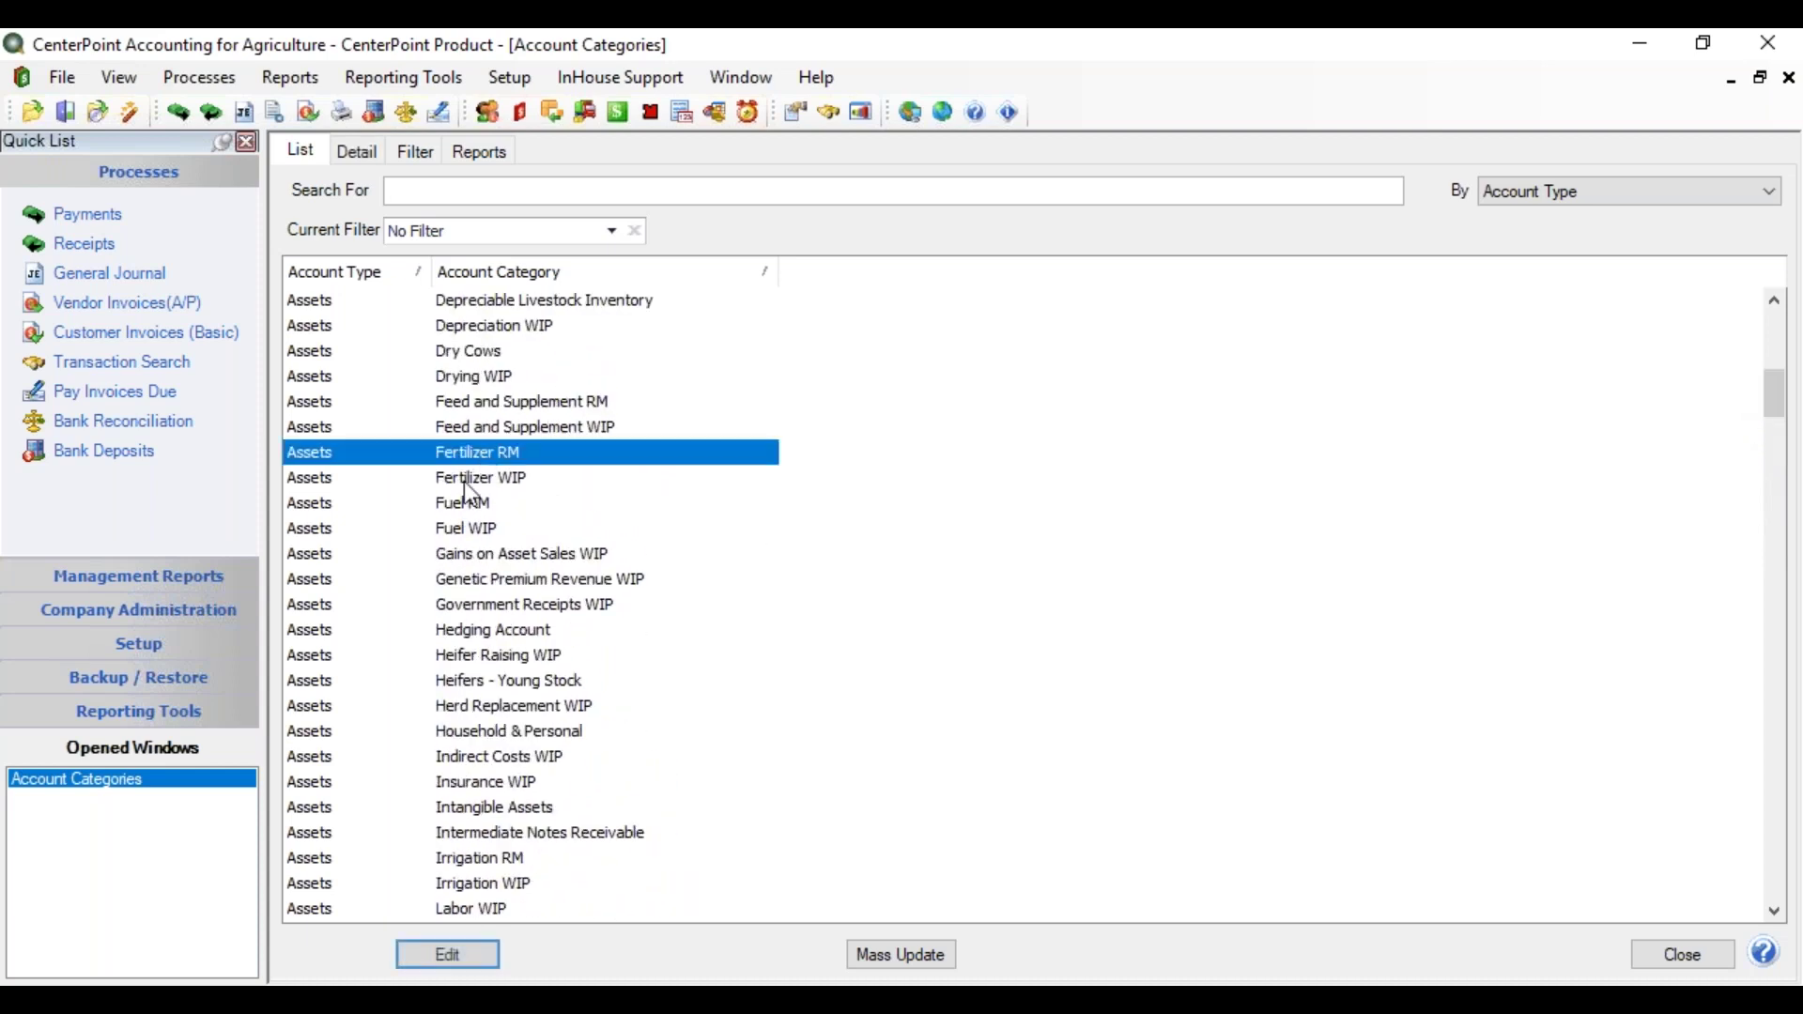
click(363, 153)
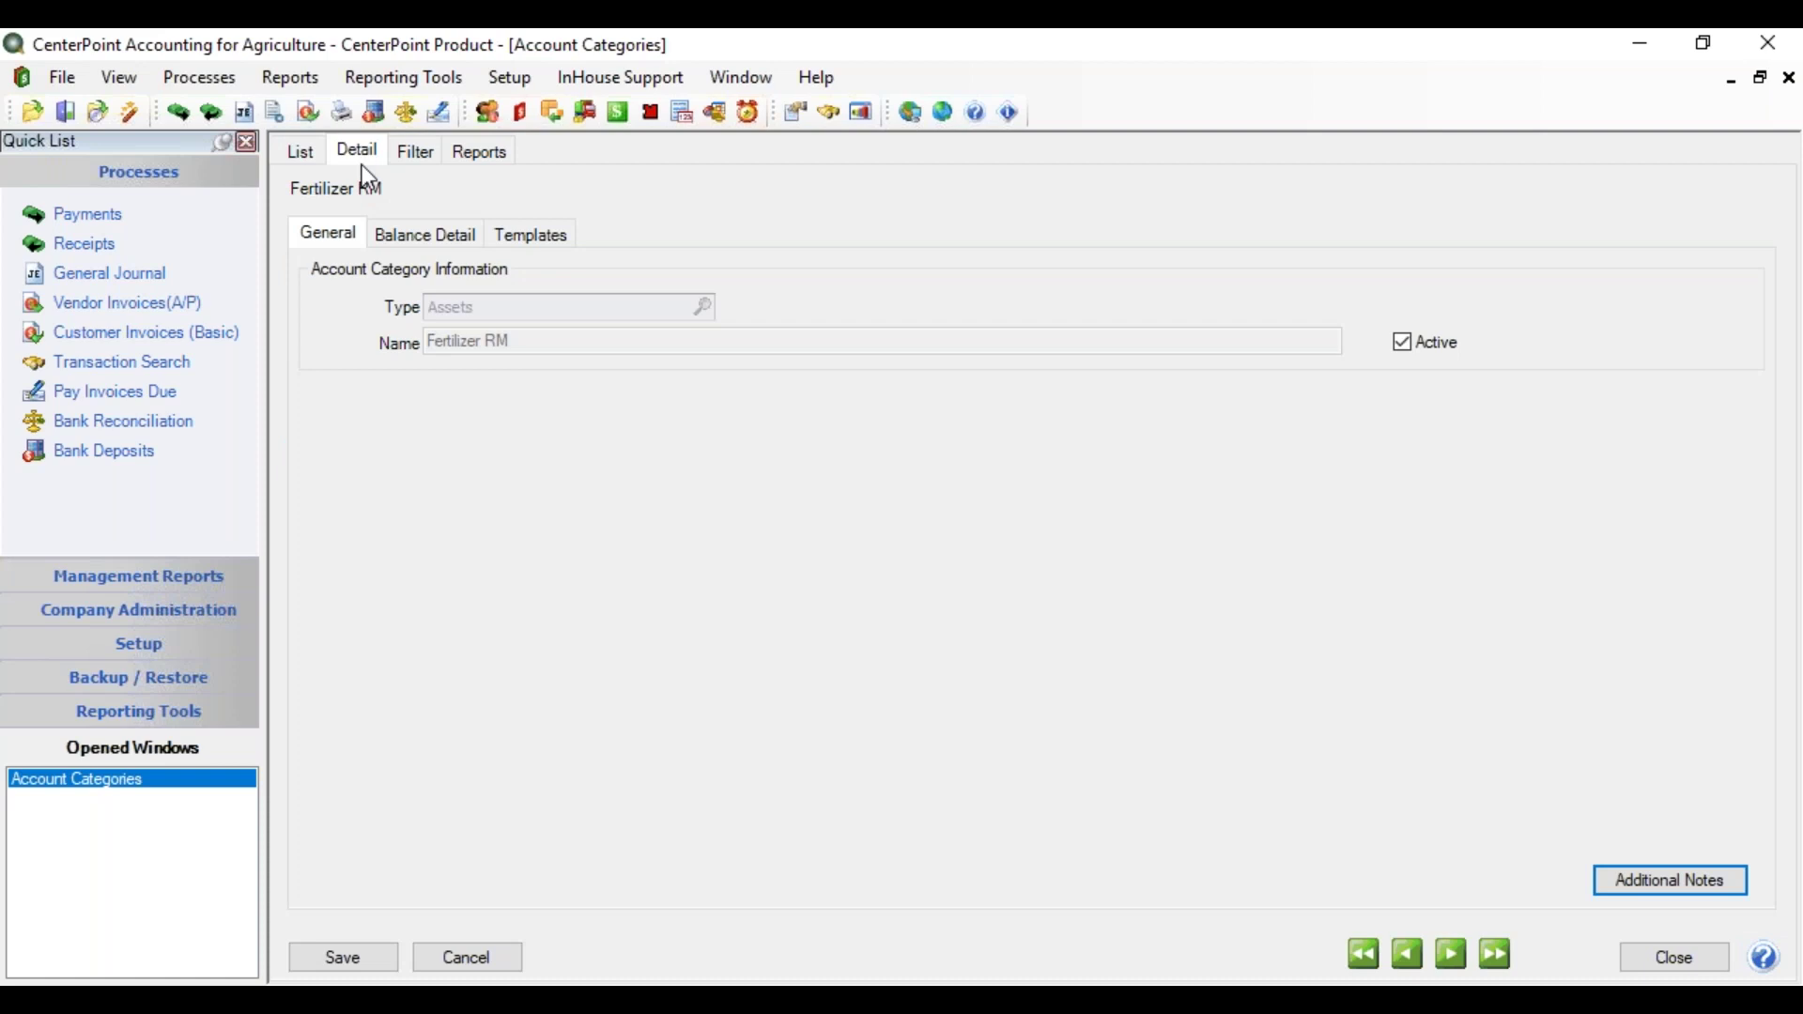
Maintain Fertilizer RM balances by Product in its balance detail and save the category.
click(421, 246)
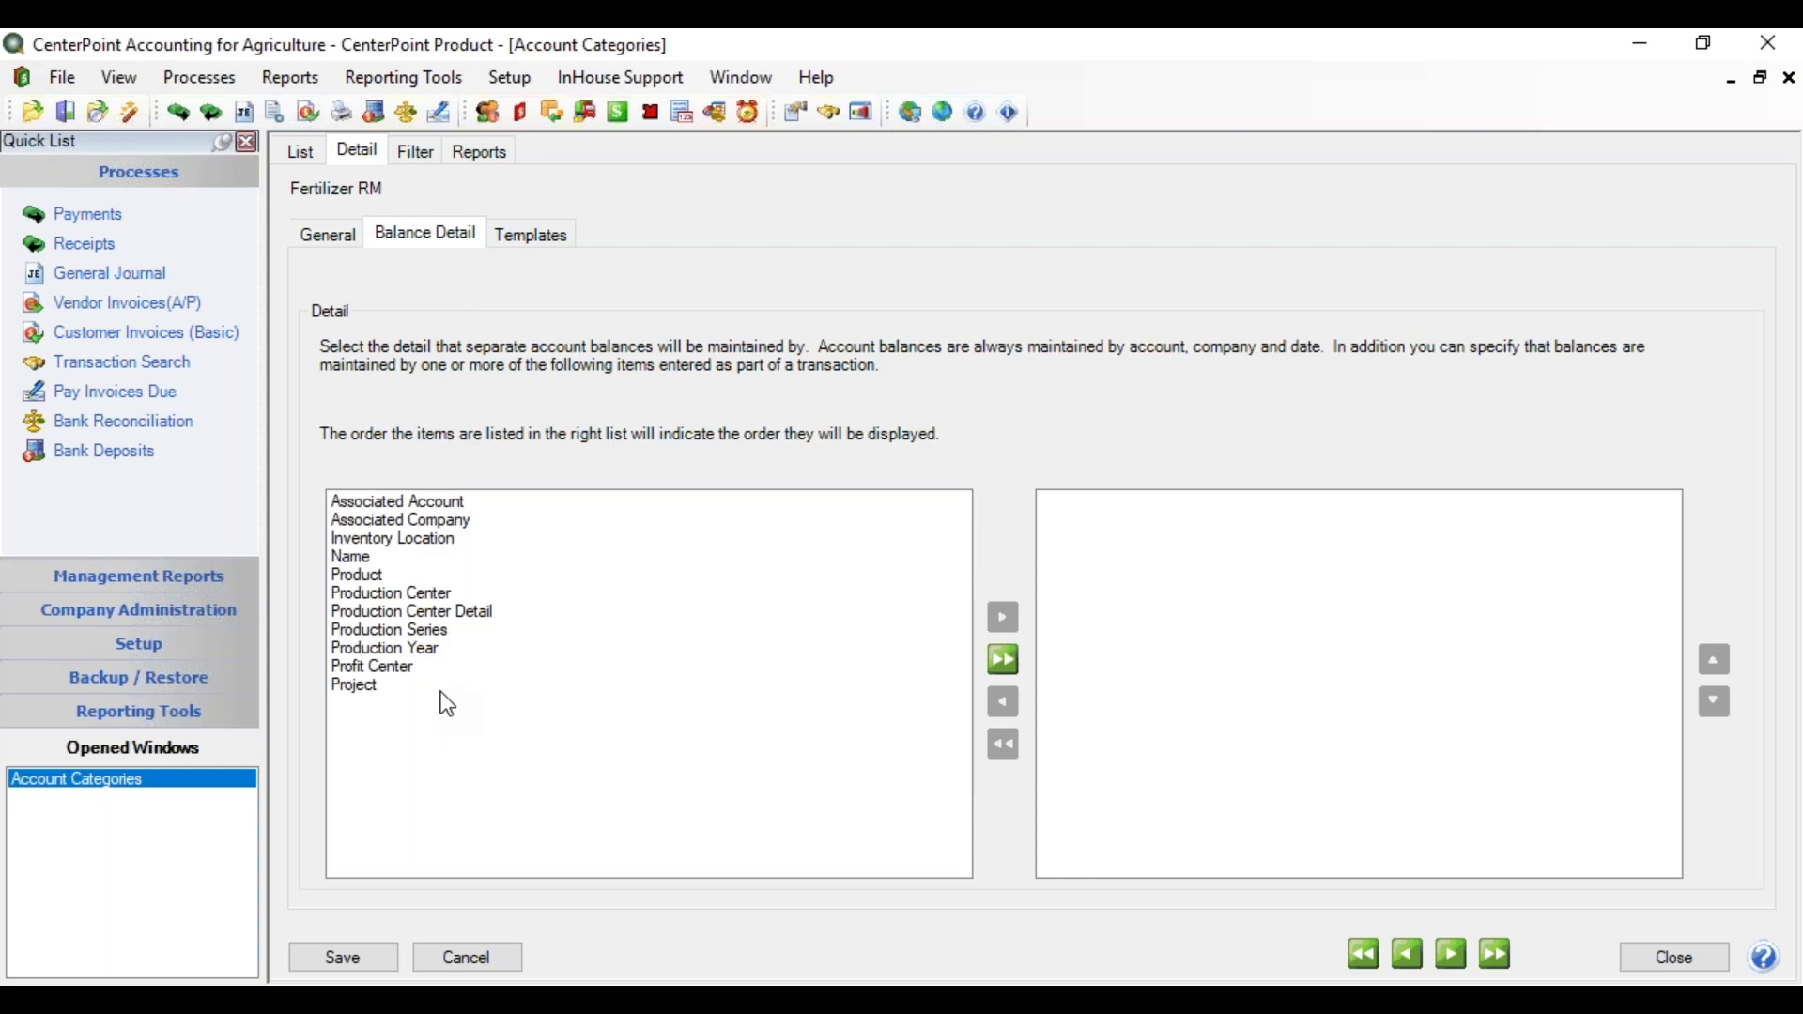
click(367, 580)
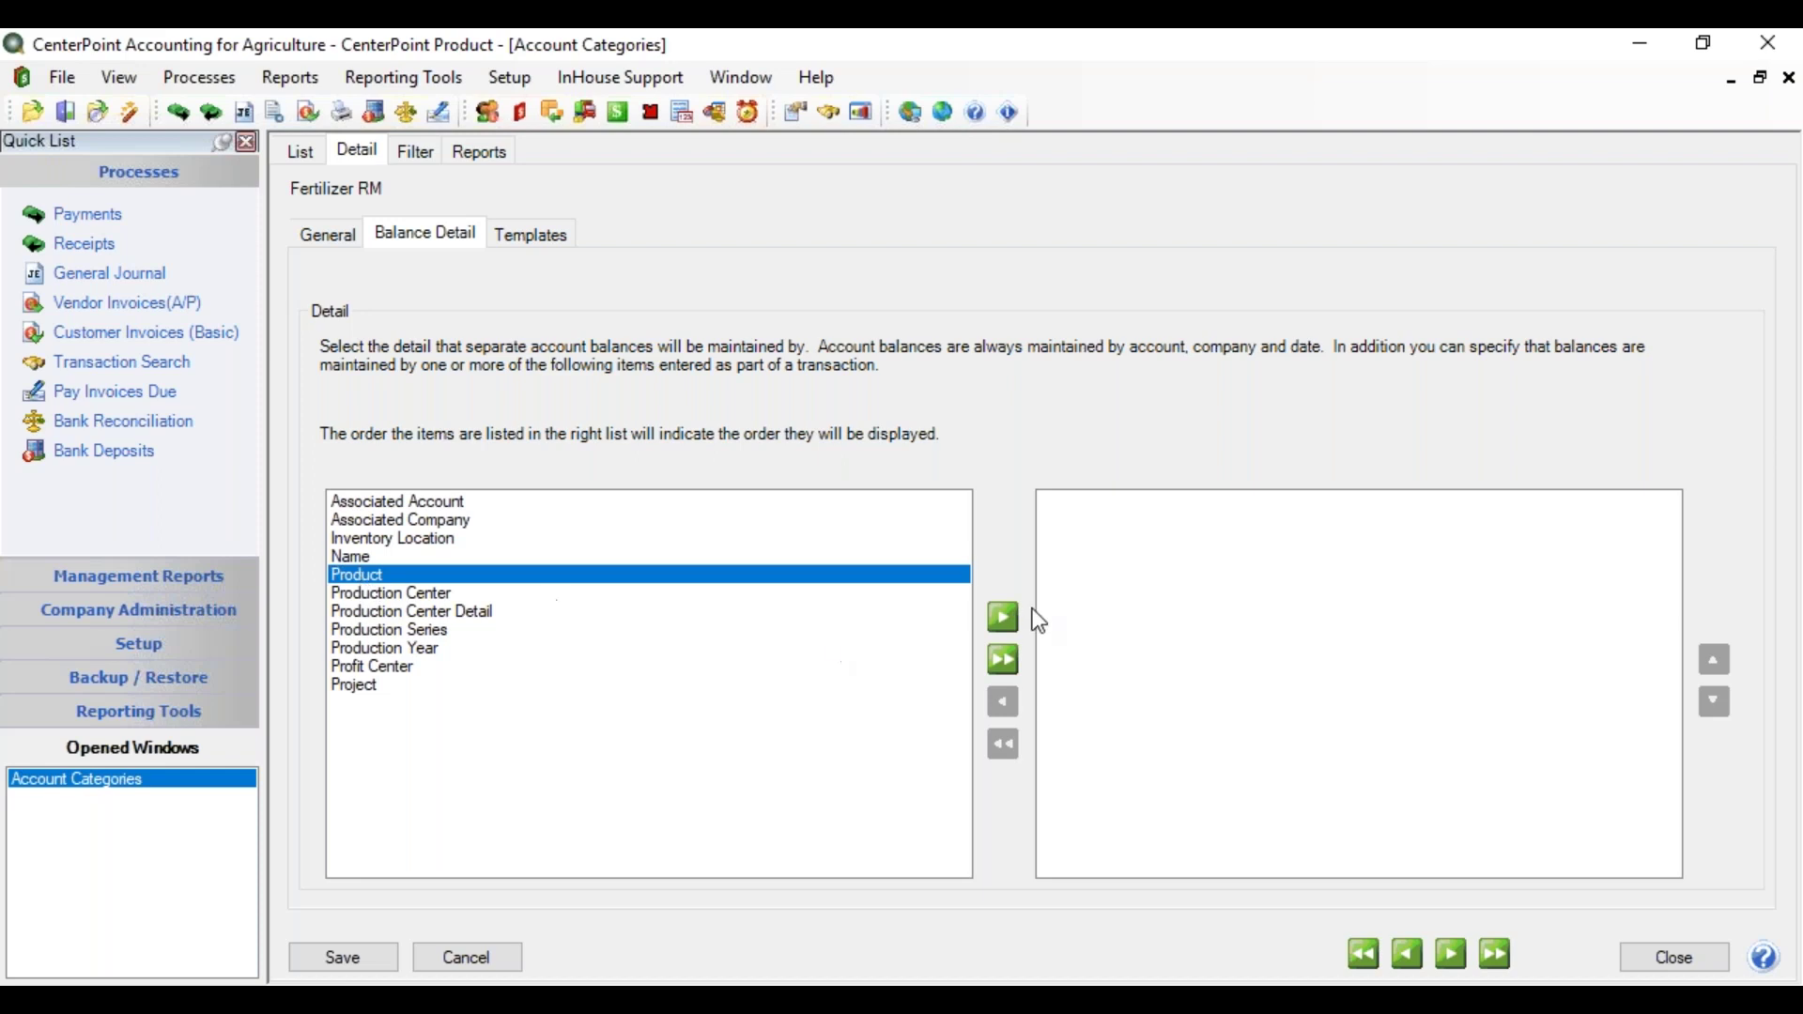
click(1005, 620)
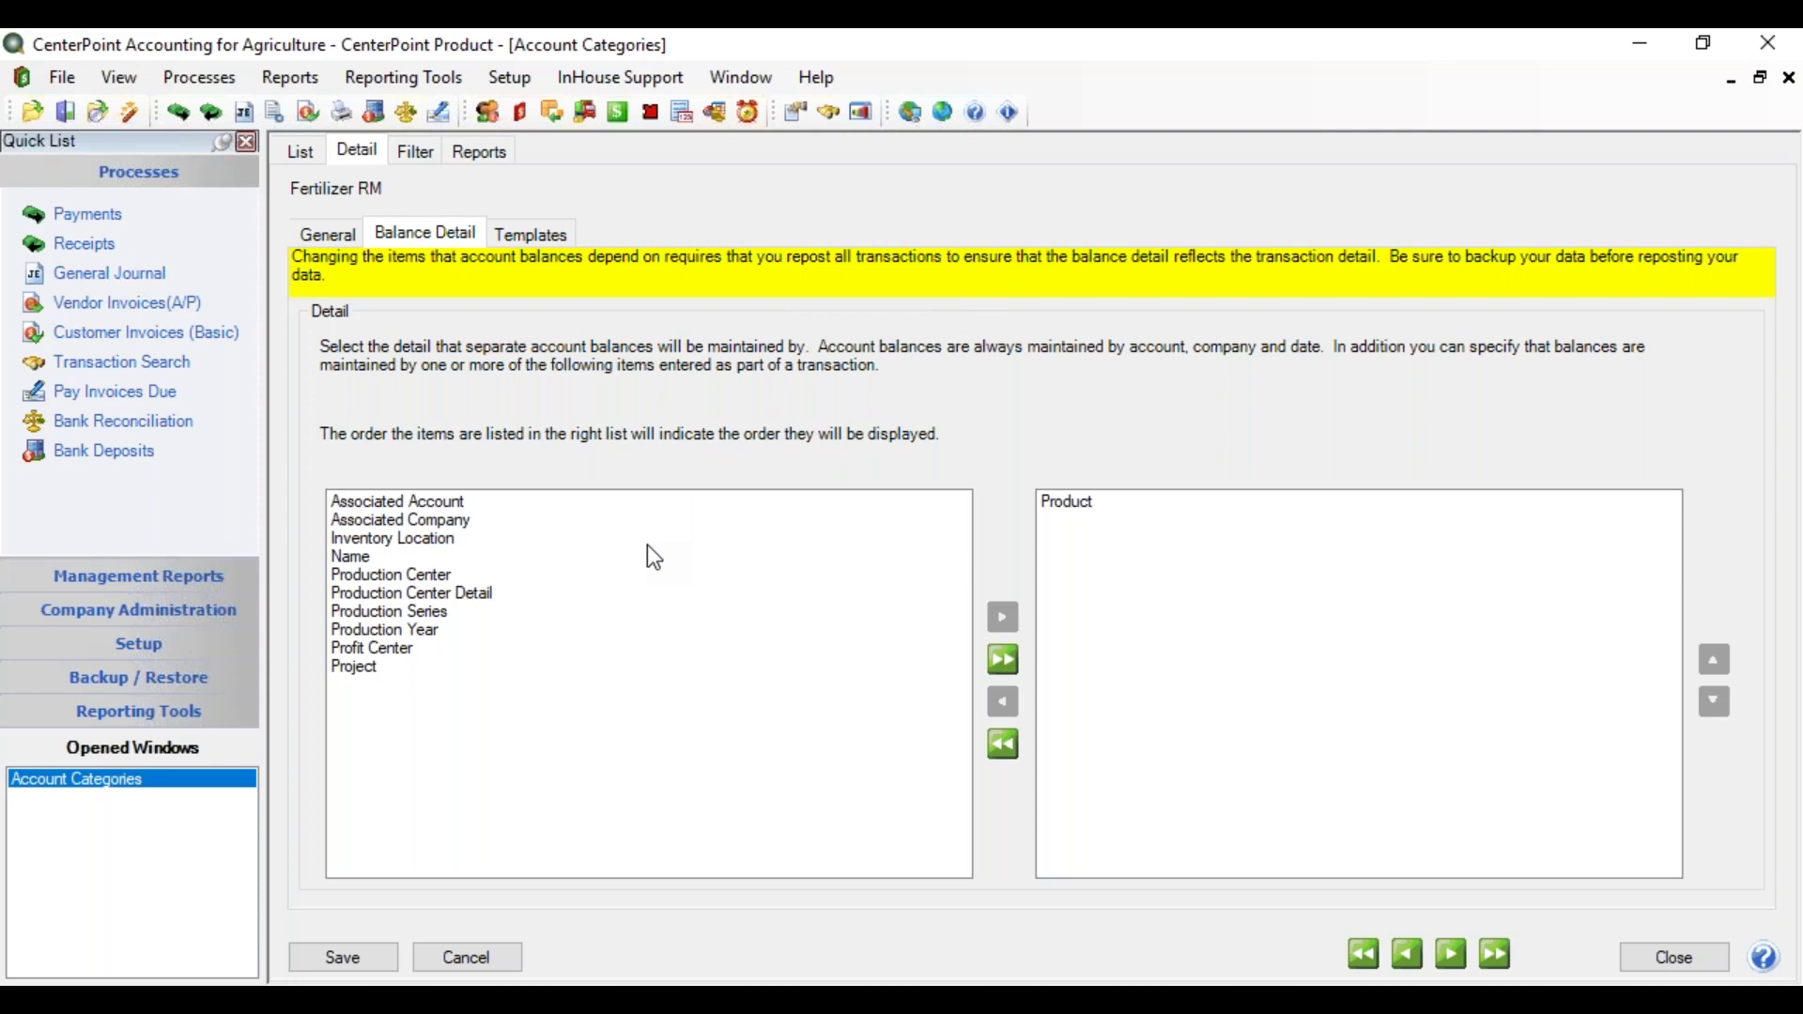
click(357, 956)
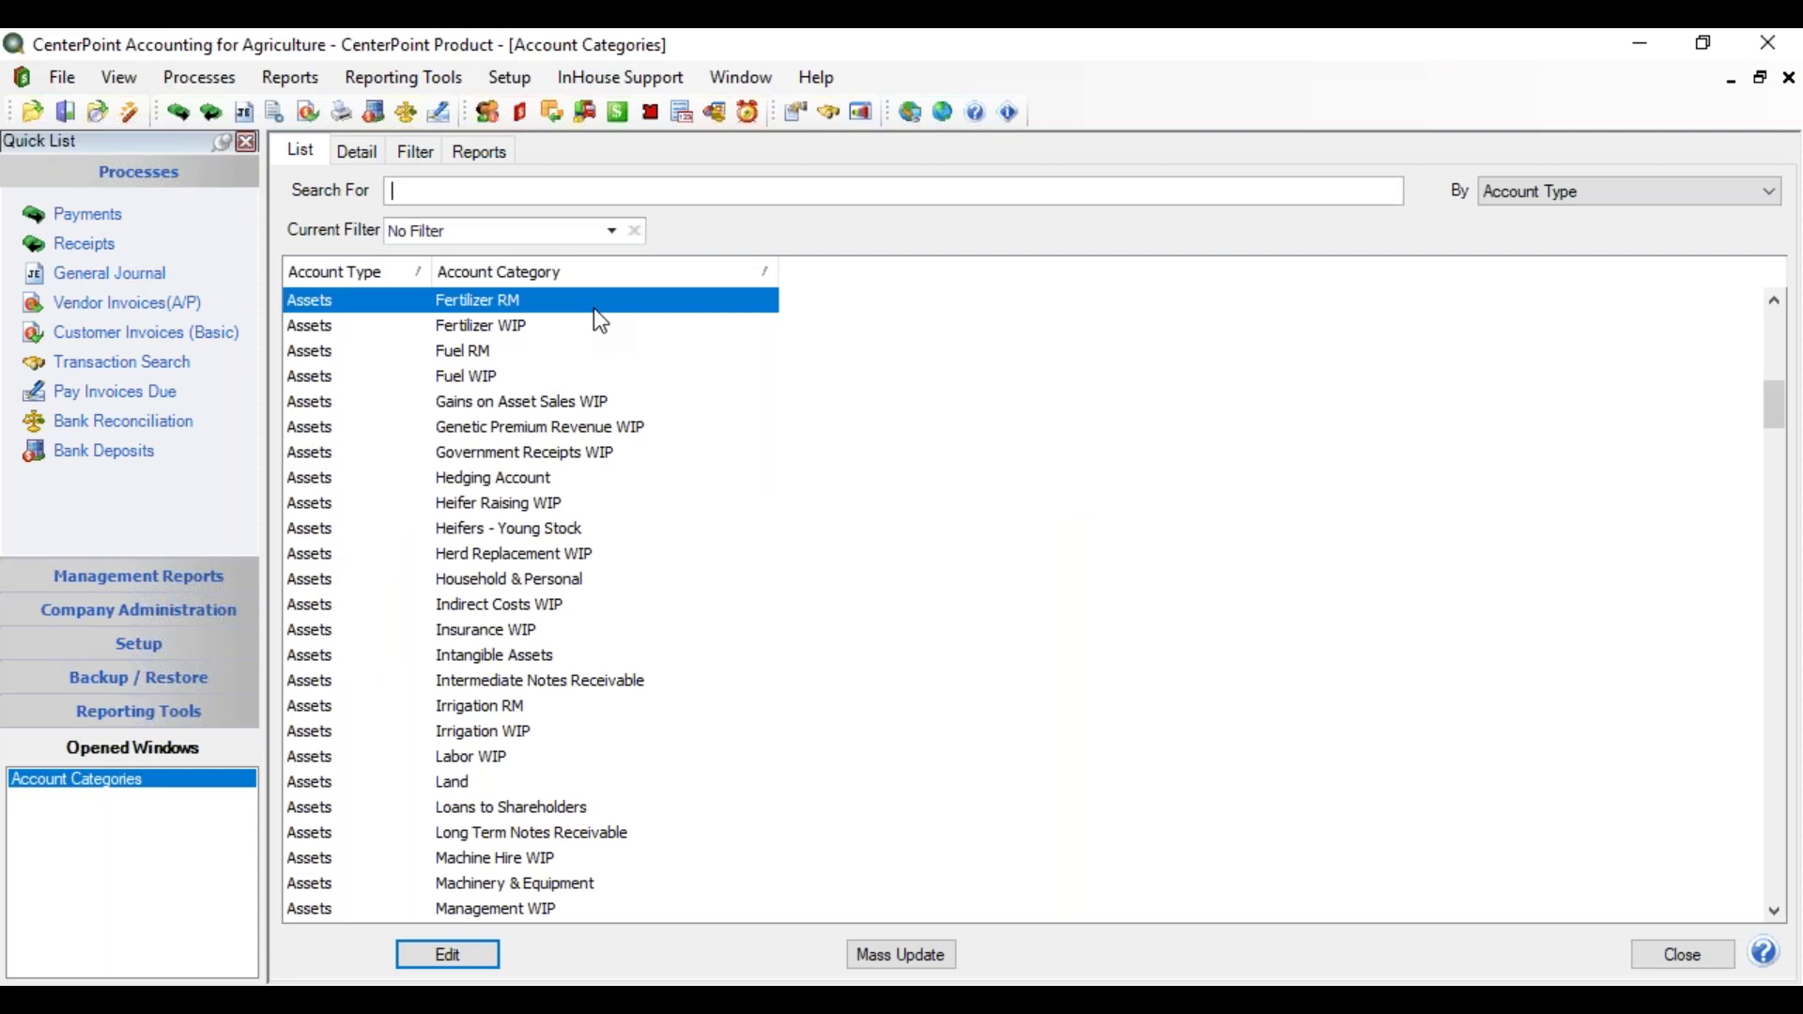
Add Product and Production Center Detail to the balance detail of the Fertilizer WIP asset category.
click(512, 334)
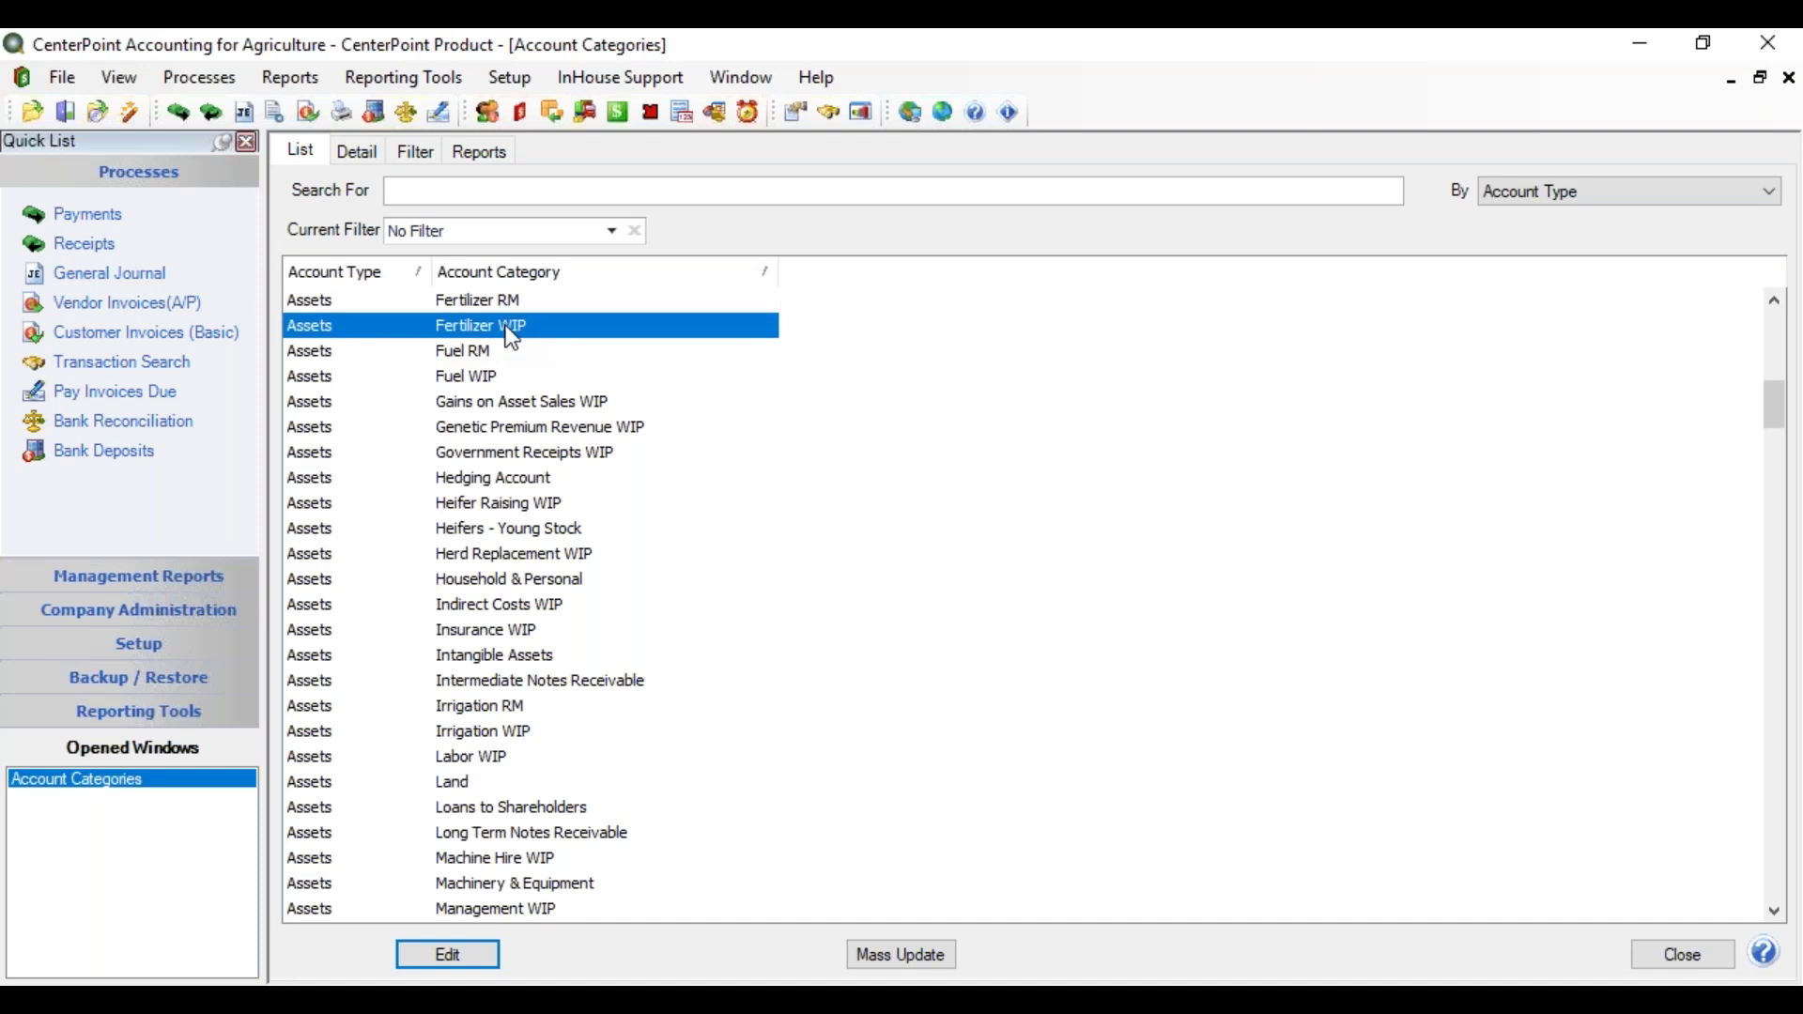
click(360, 158)
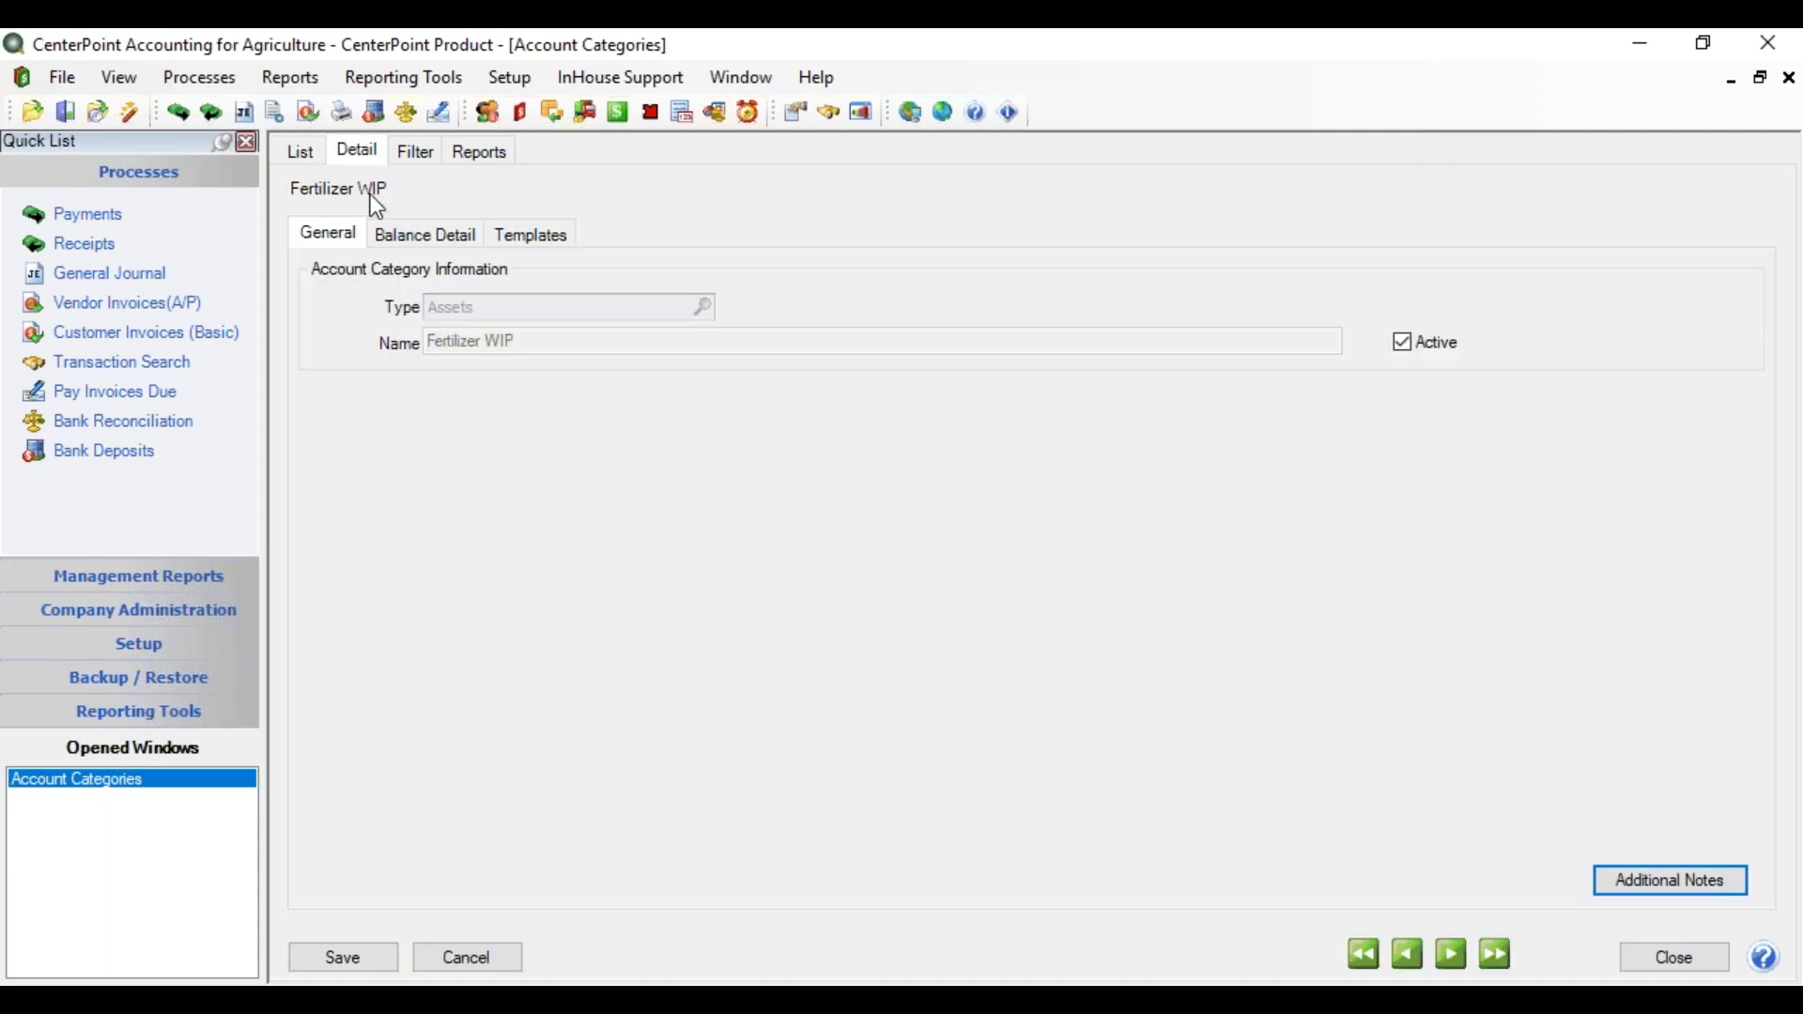
click(427, 236)
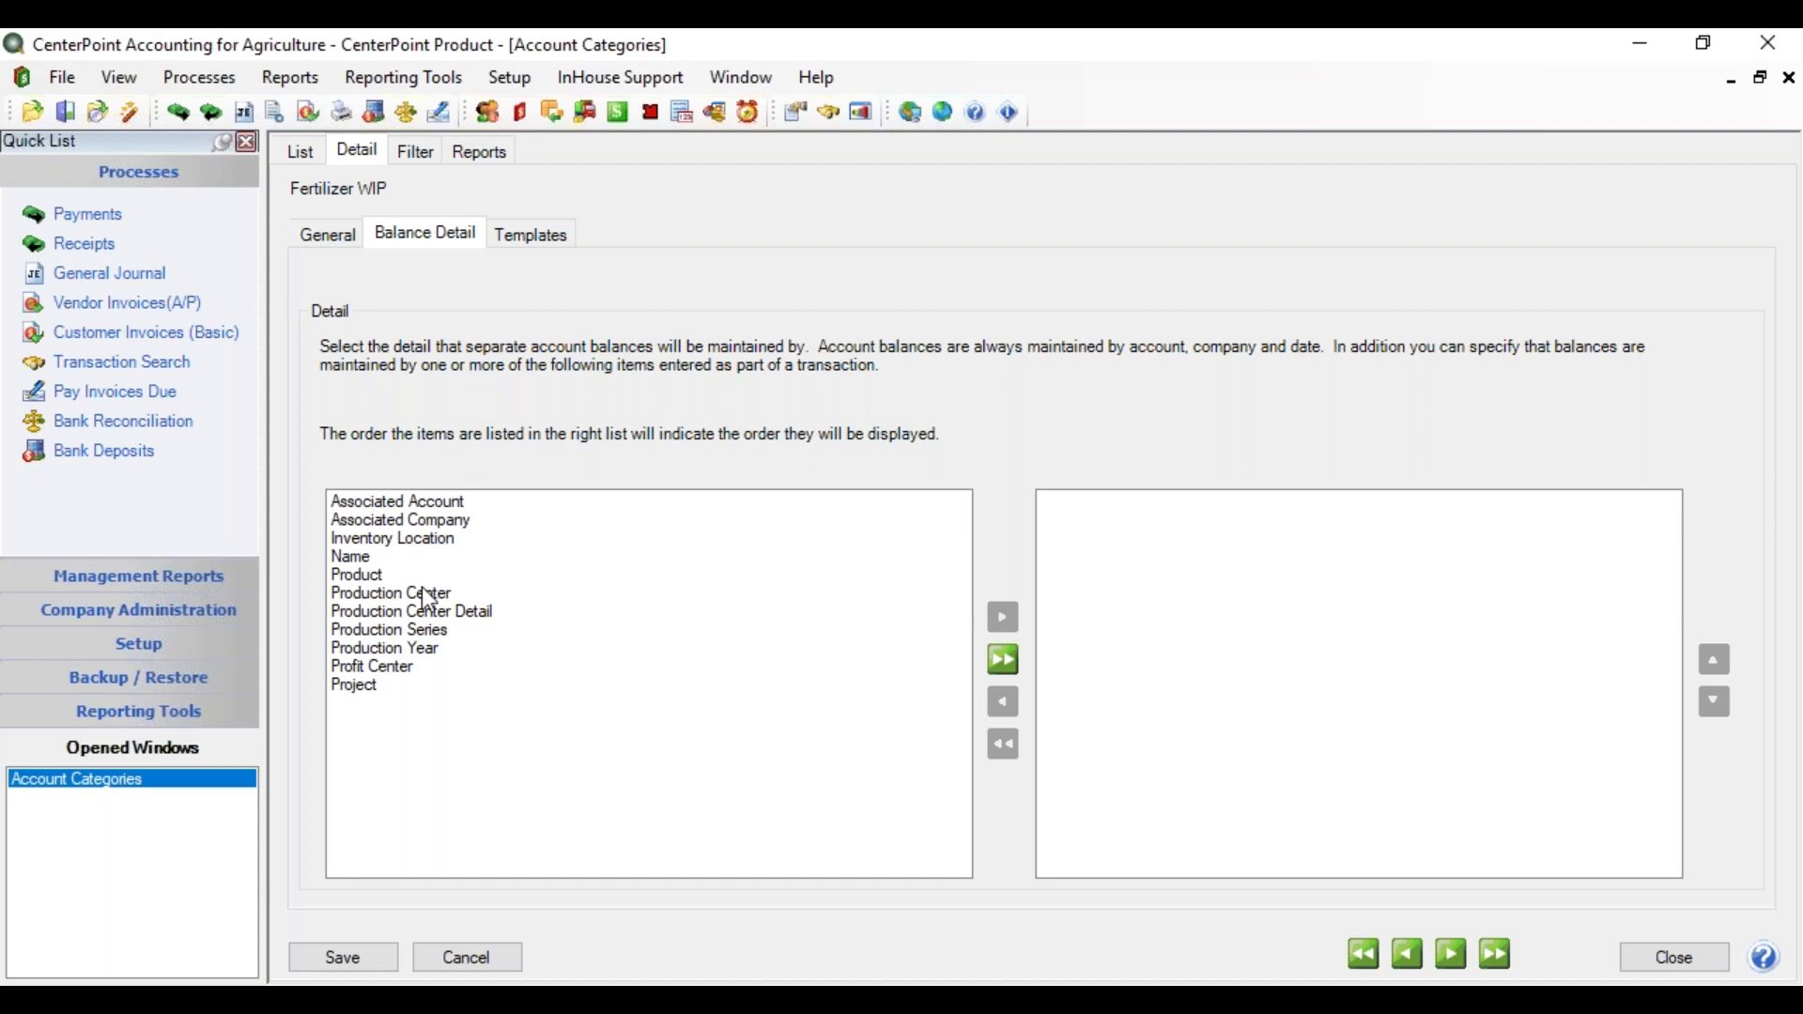
click(373, 578)
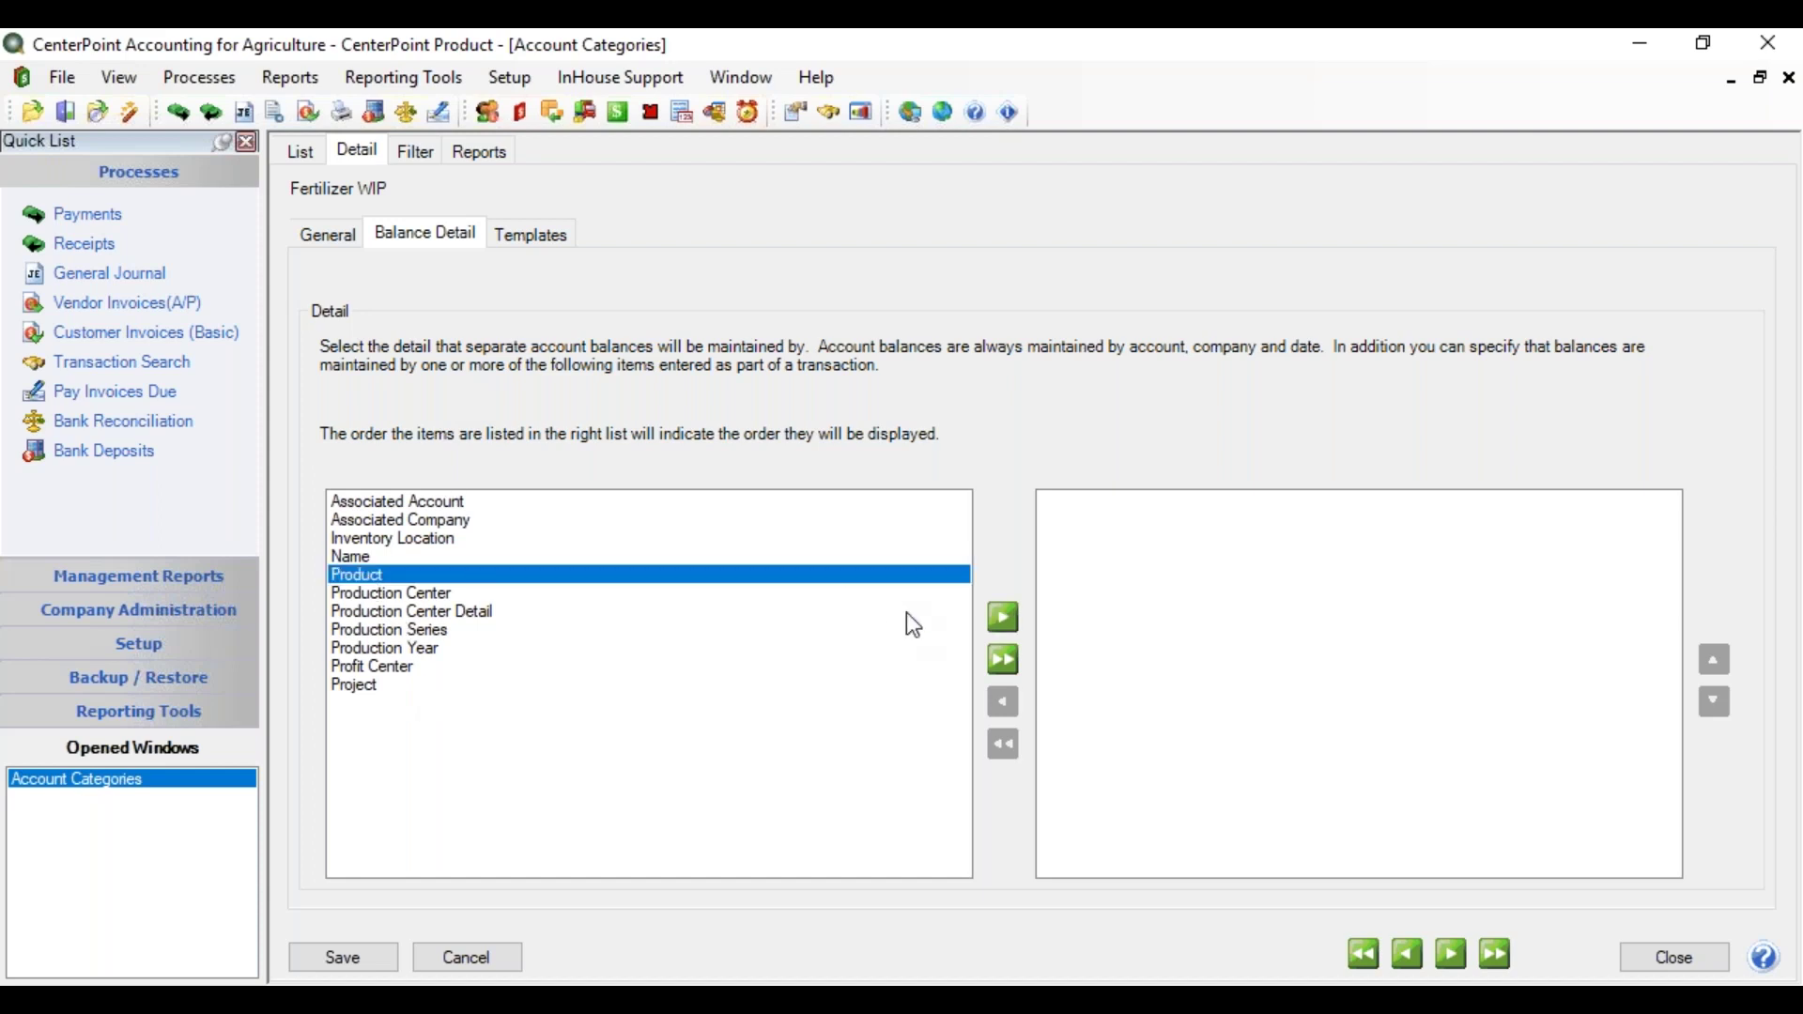
click(999, 618)
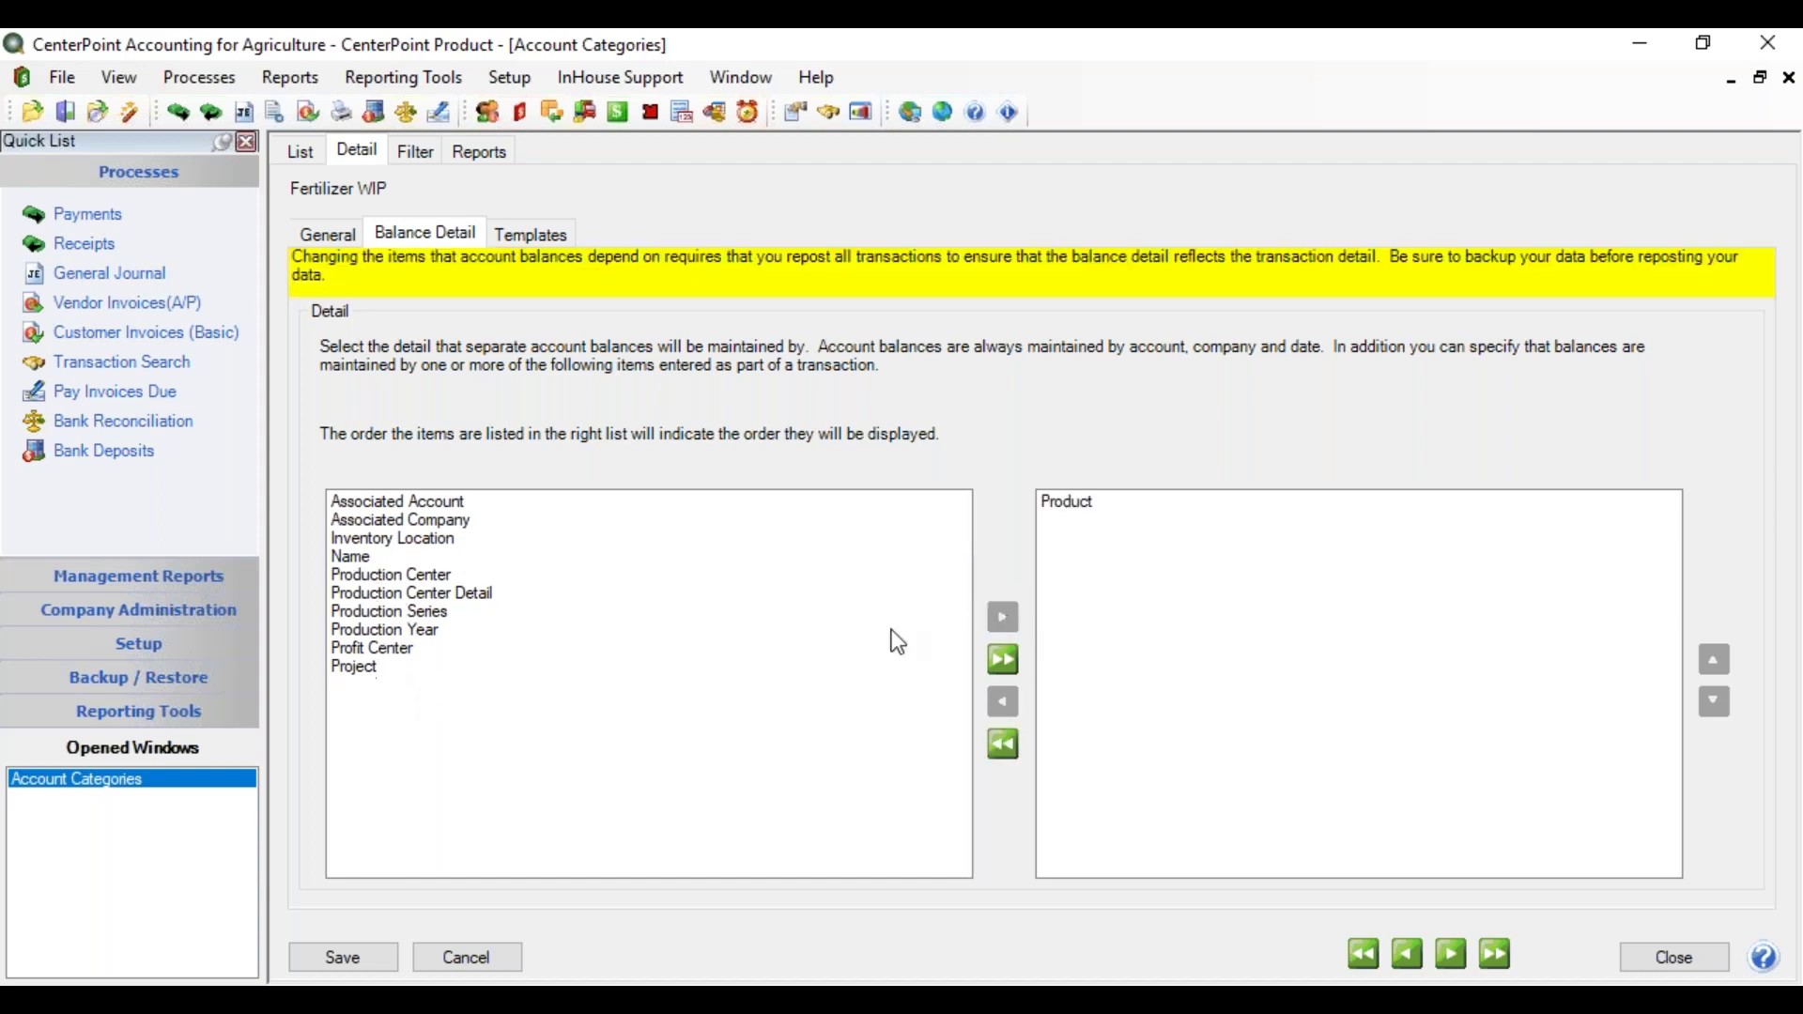
click(458, 600)
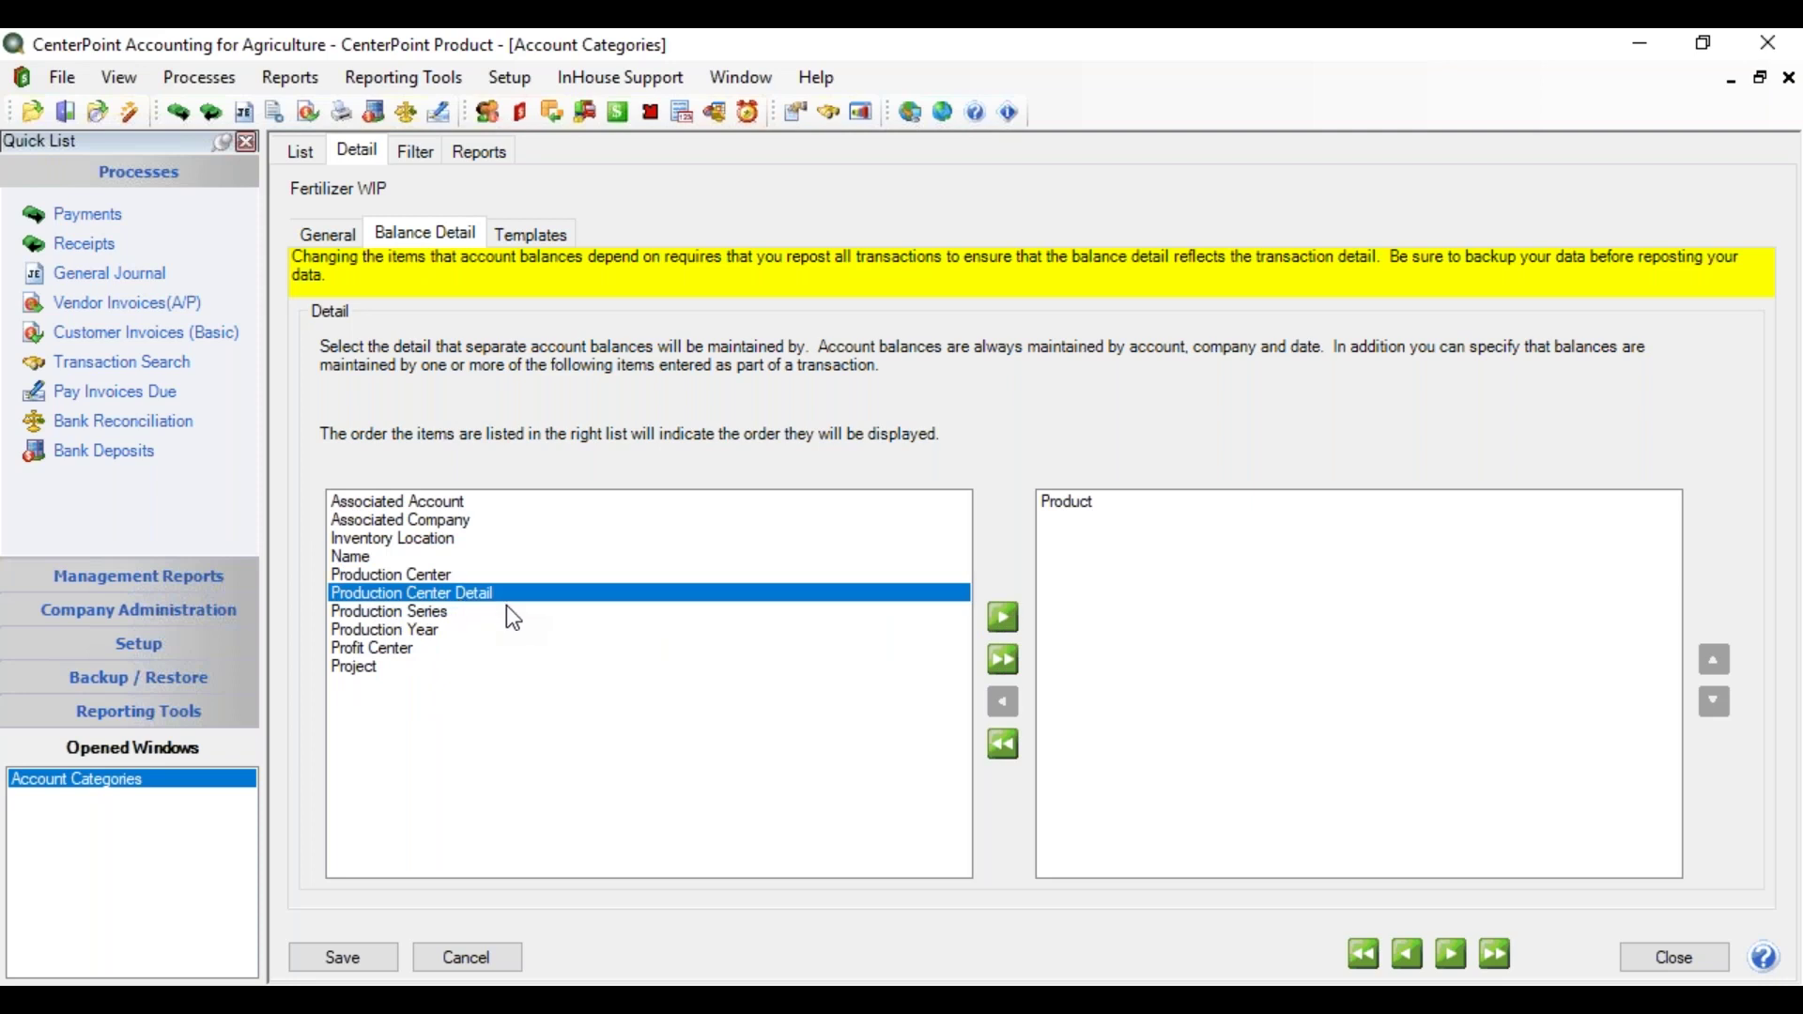
click(1004, 618)
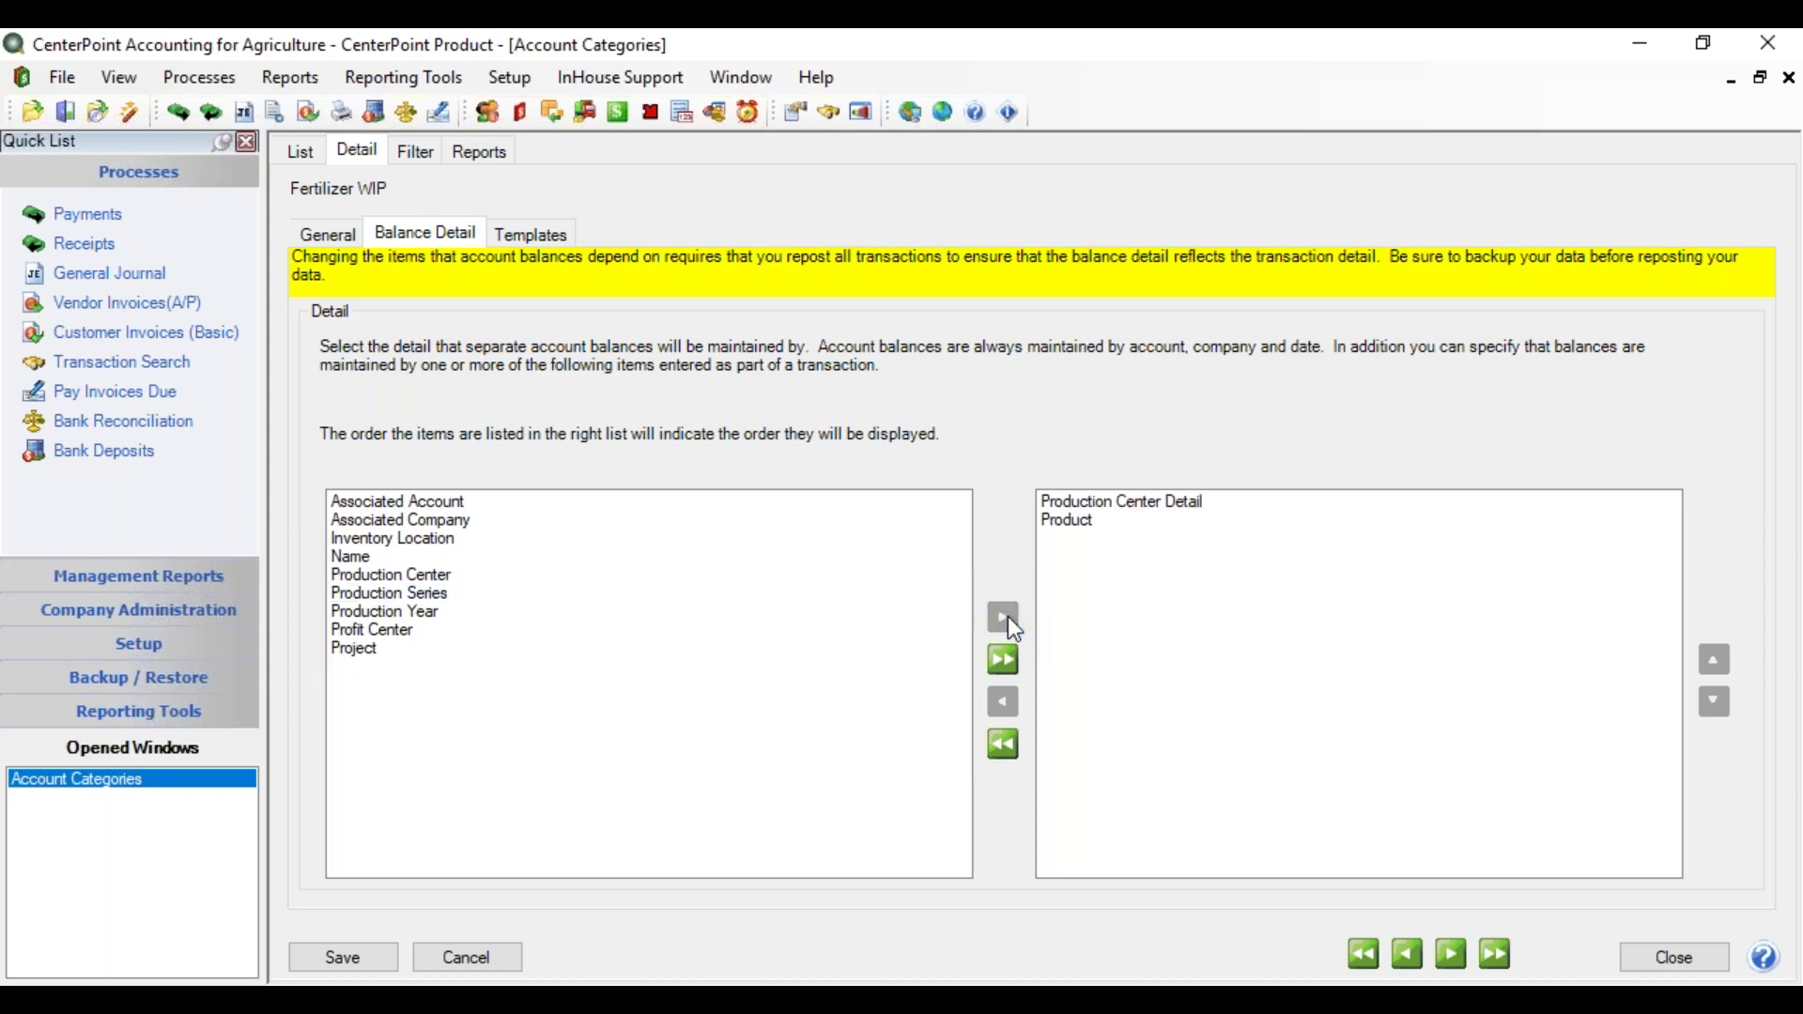
Move Product above Production Center Detail in the Fertilizer WIP balance detail order.
click(1086, 522)
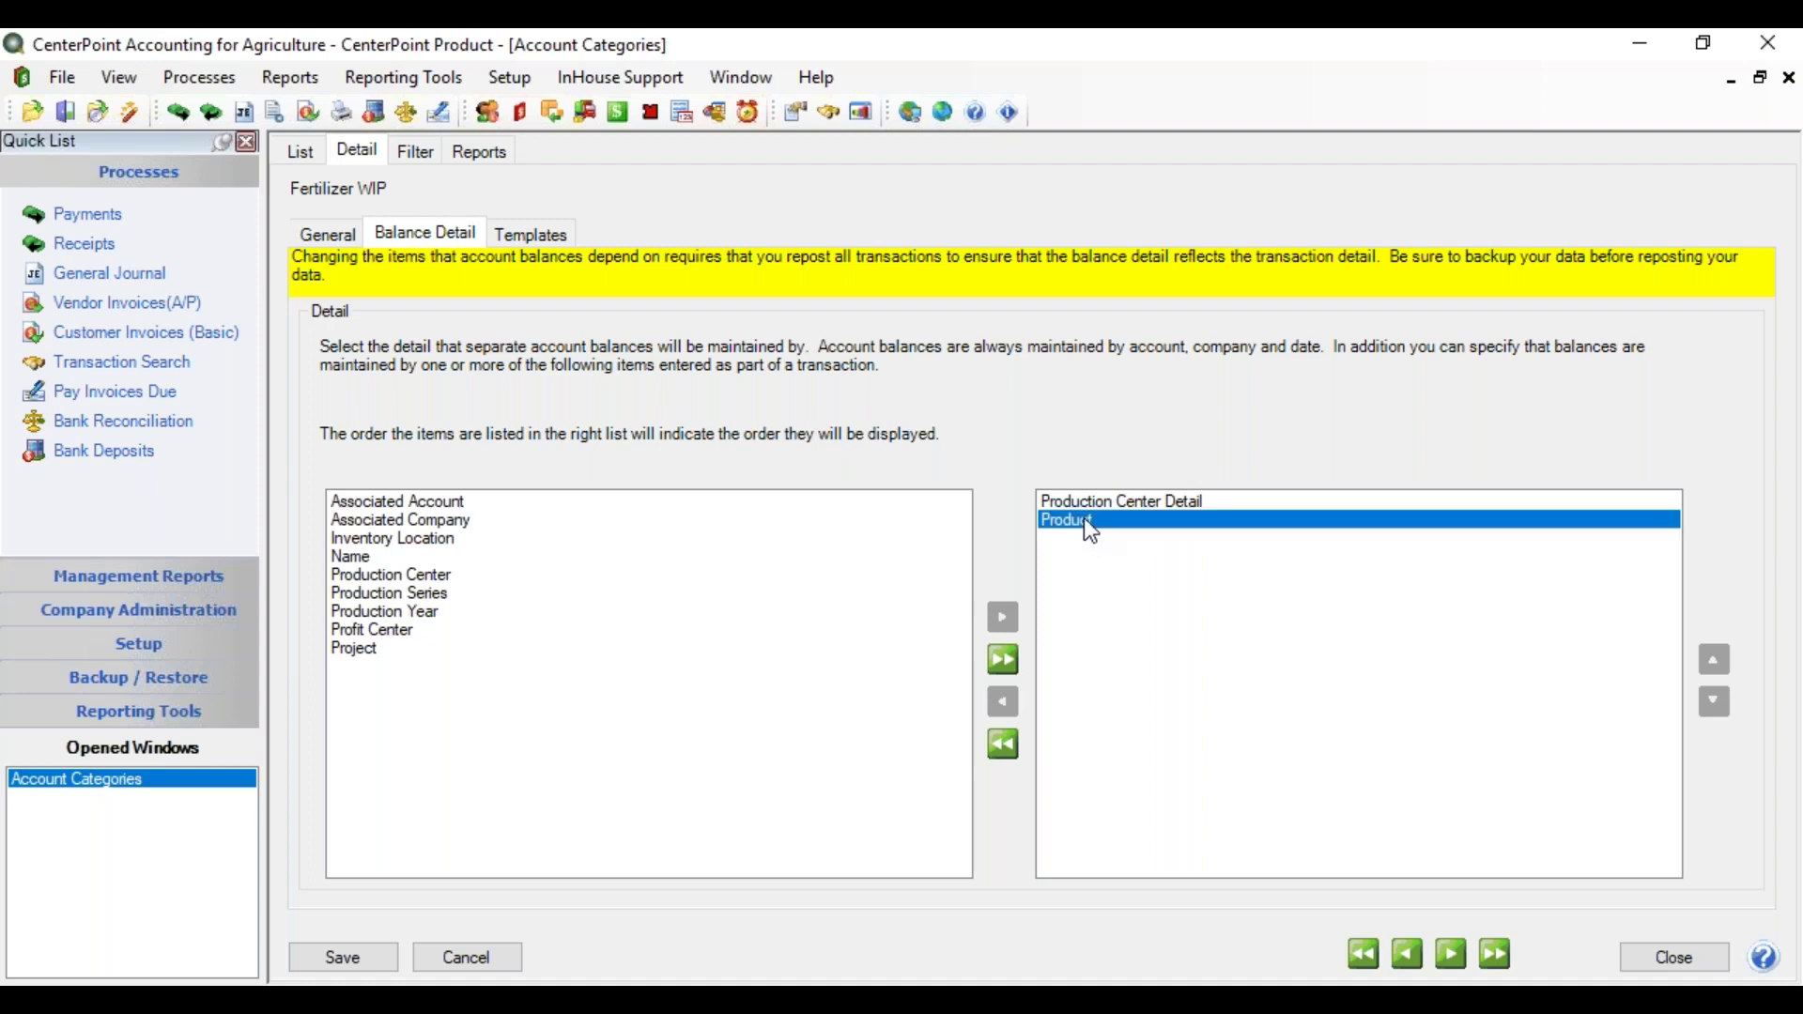
click(1717, 663)
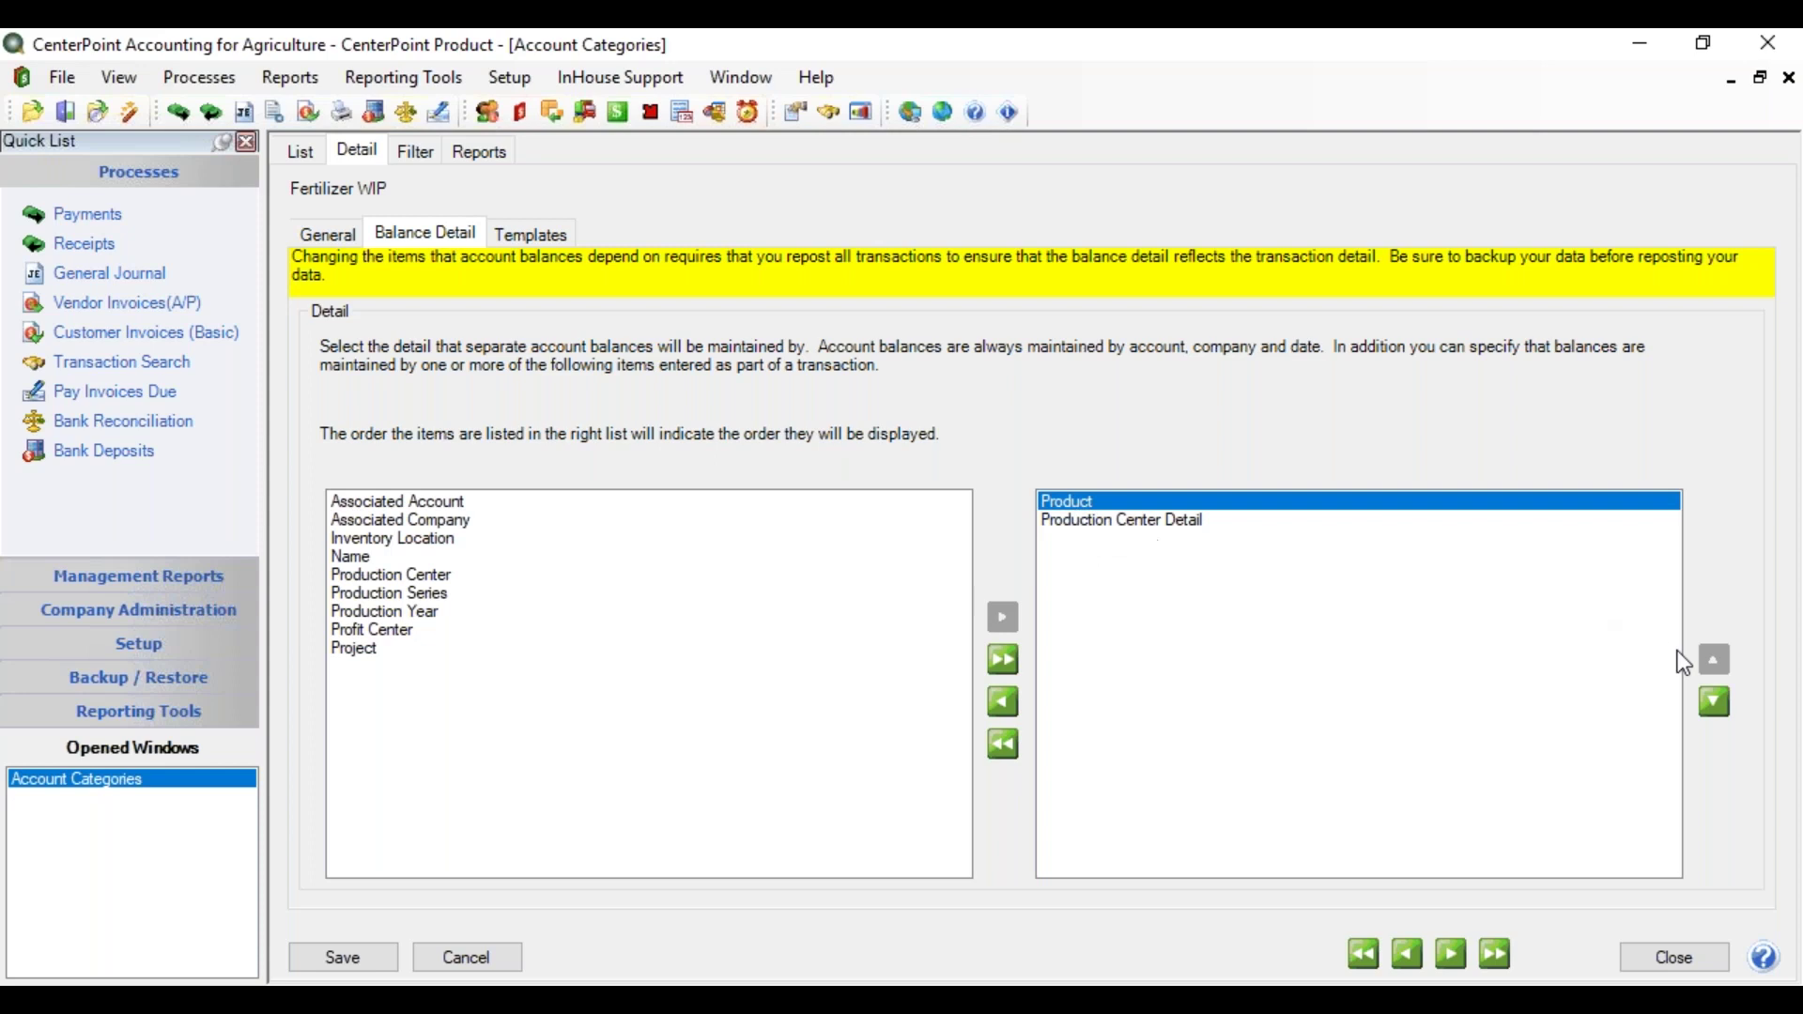
Put Production Center Detail ahead of Product in the balance detail order and save the Fertilizer WIP category.
click(1125, 520)
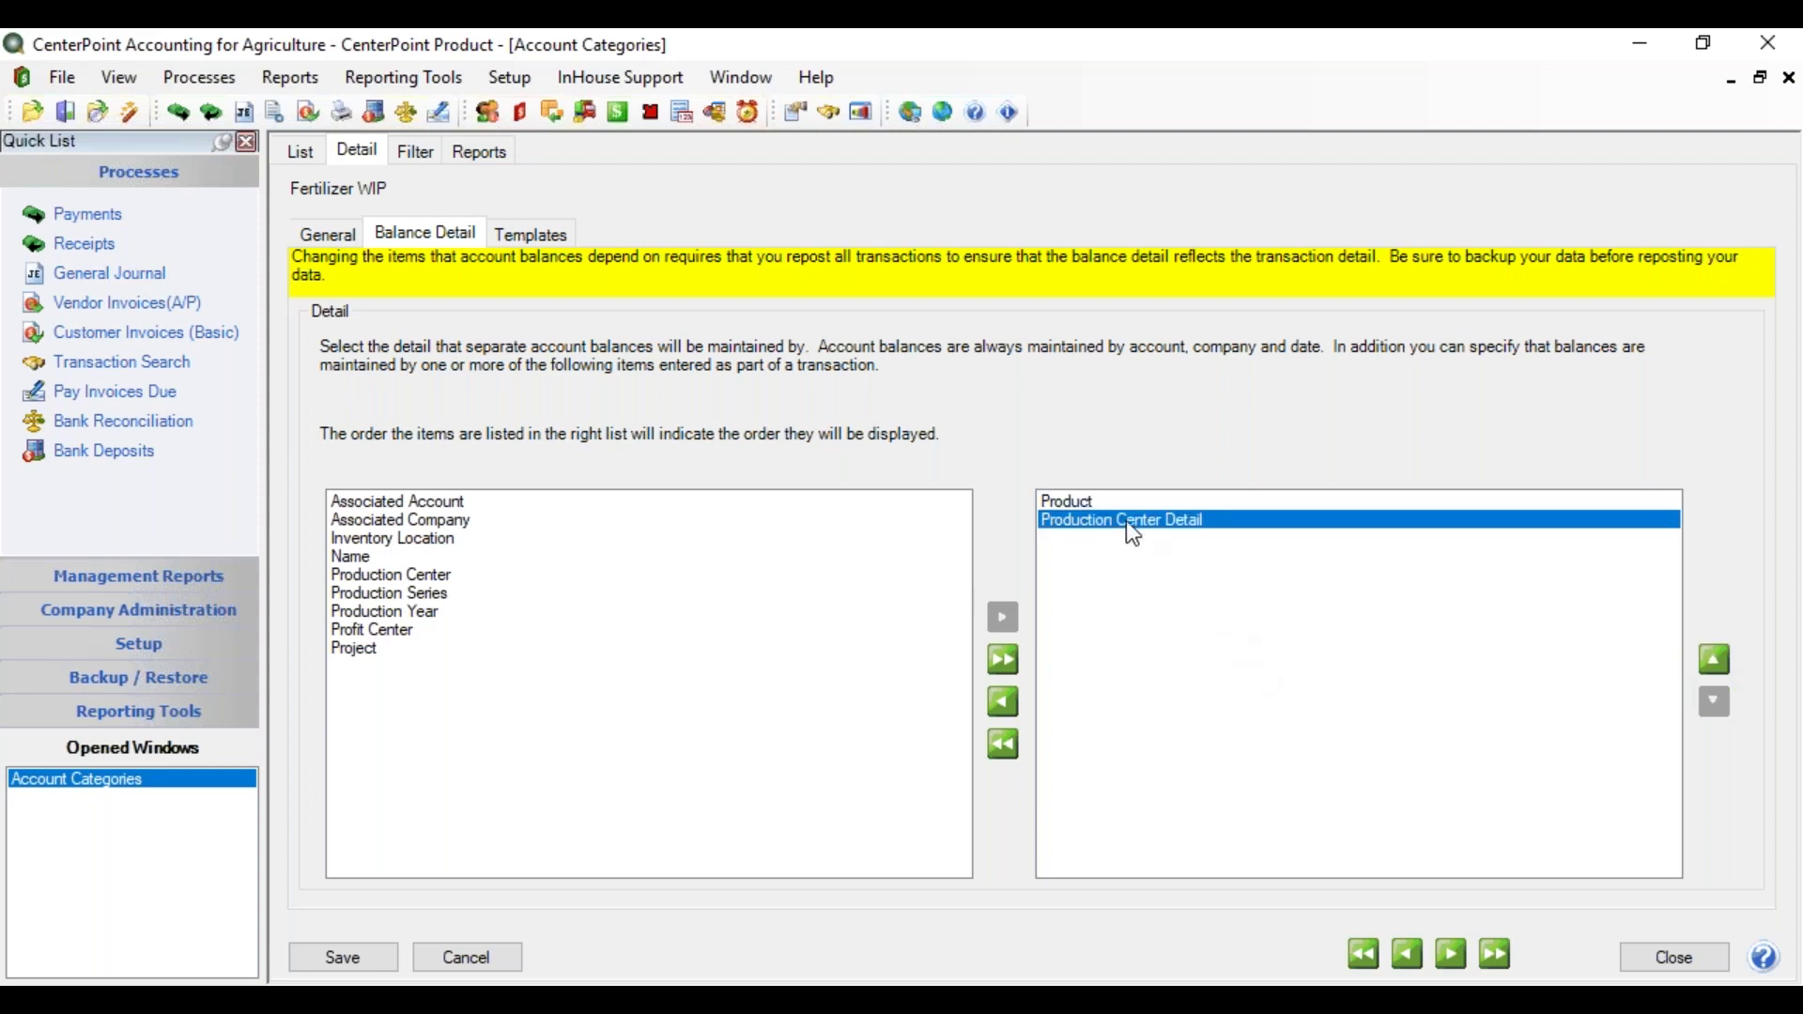
click(1731, 667)
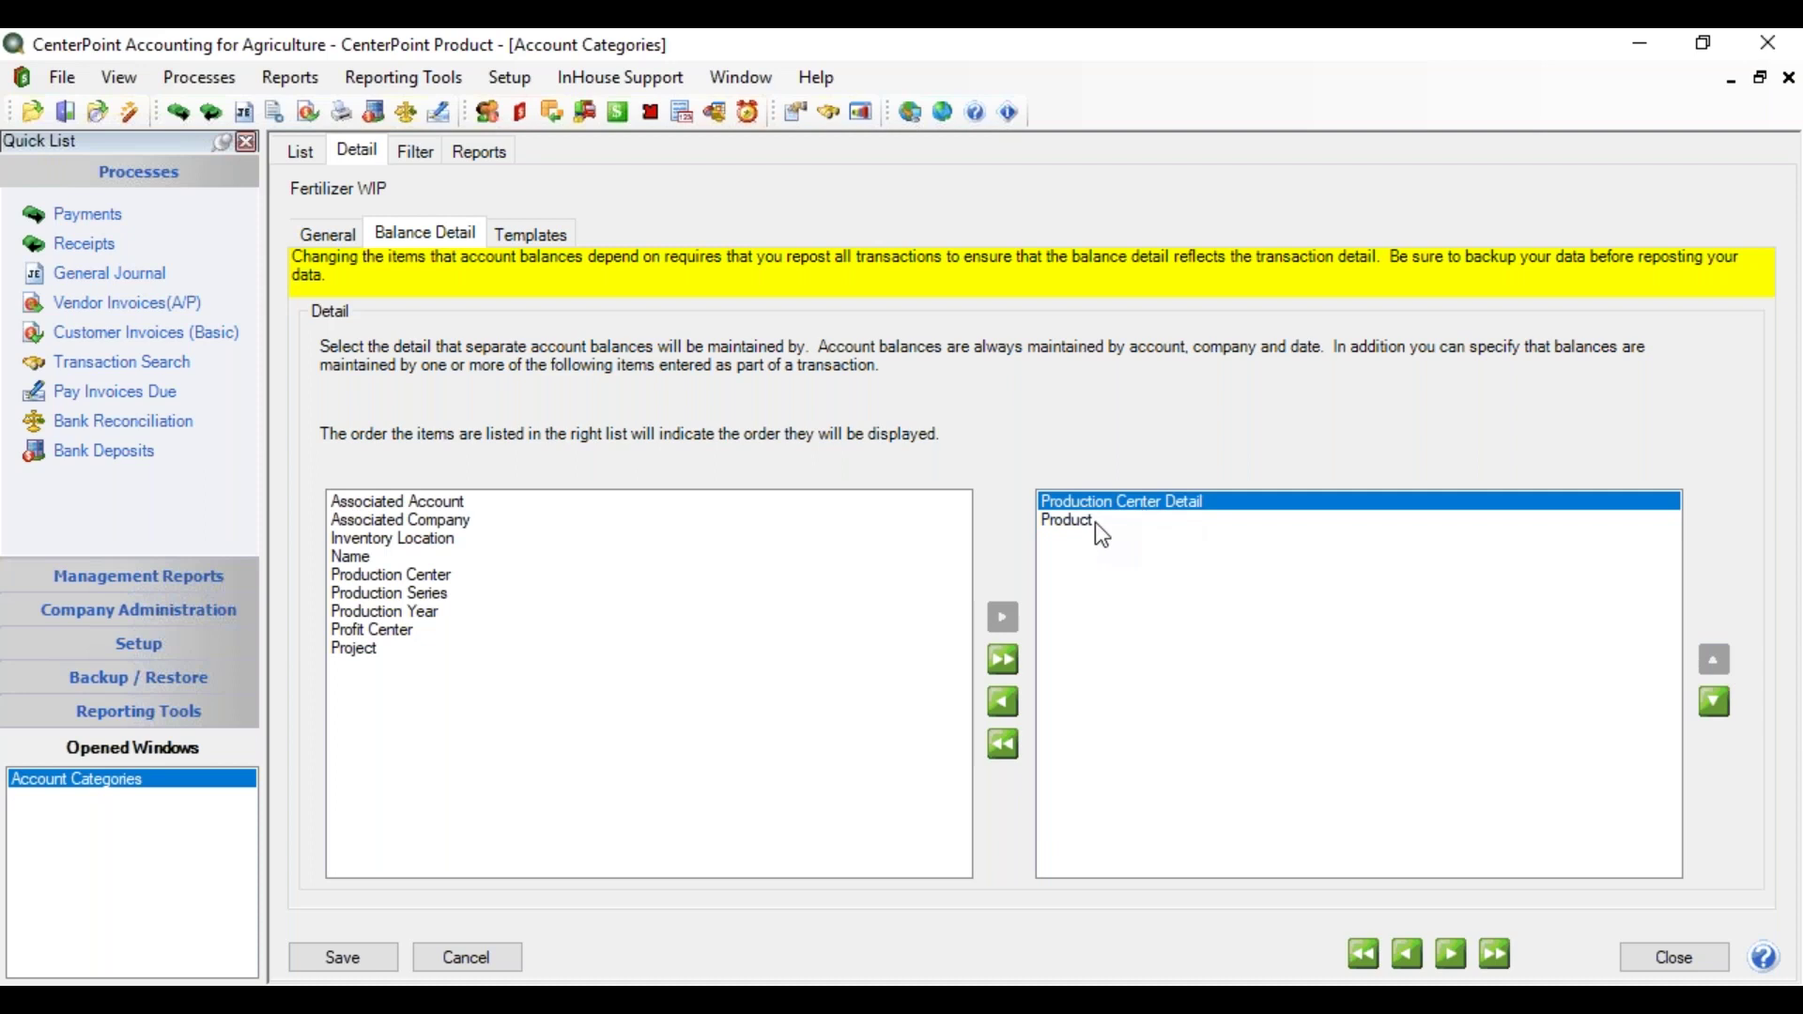
click(370, 959)
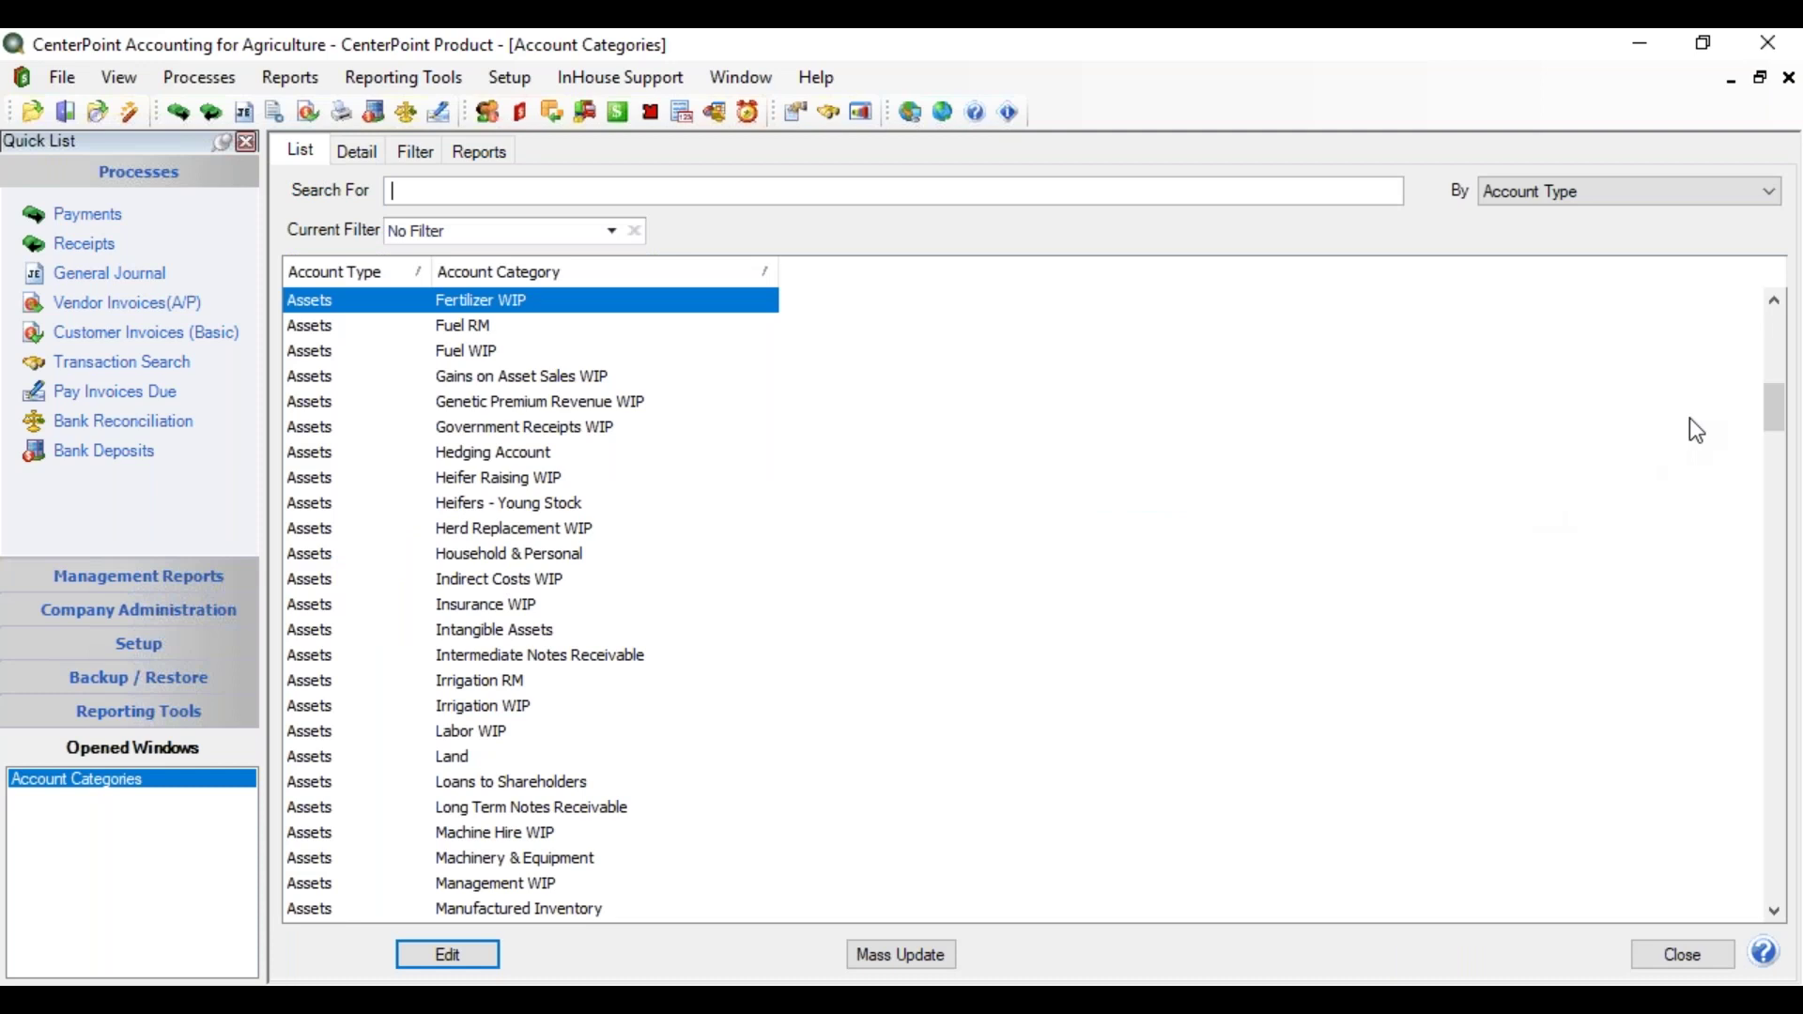
Add Product to the balance detail of the Prepaid Vendor Purchases asset category.
drag(1780, 423, 1778, 483)
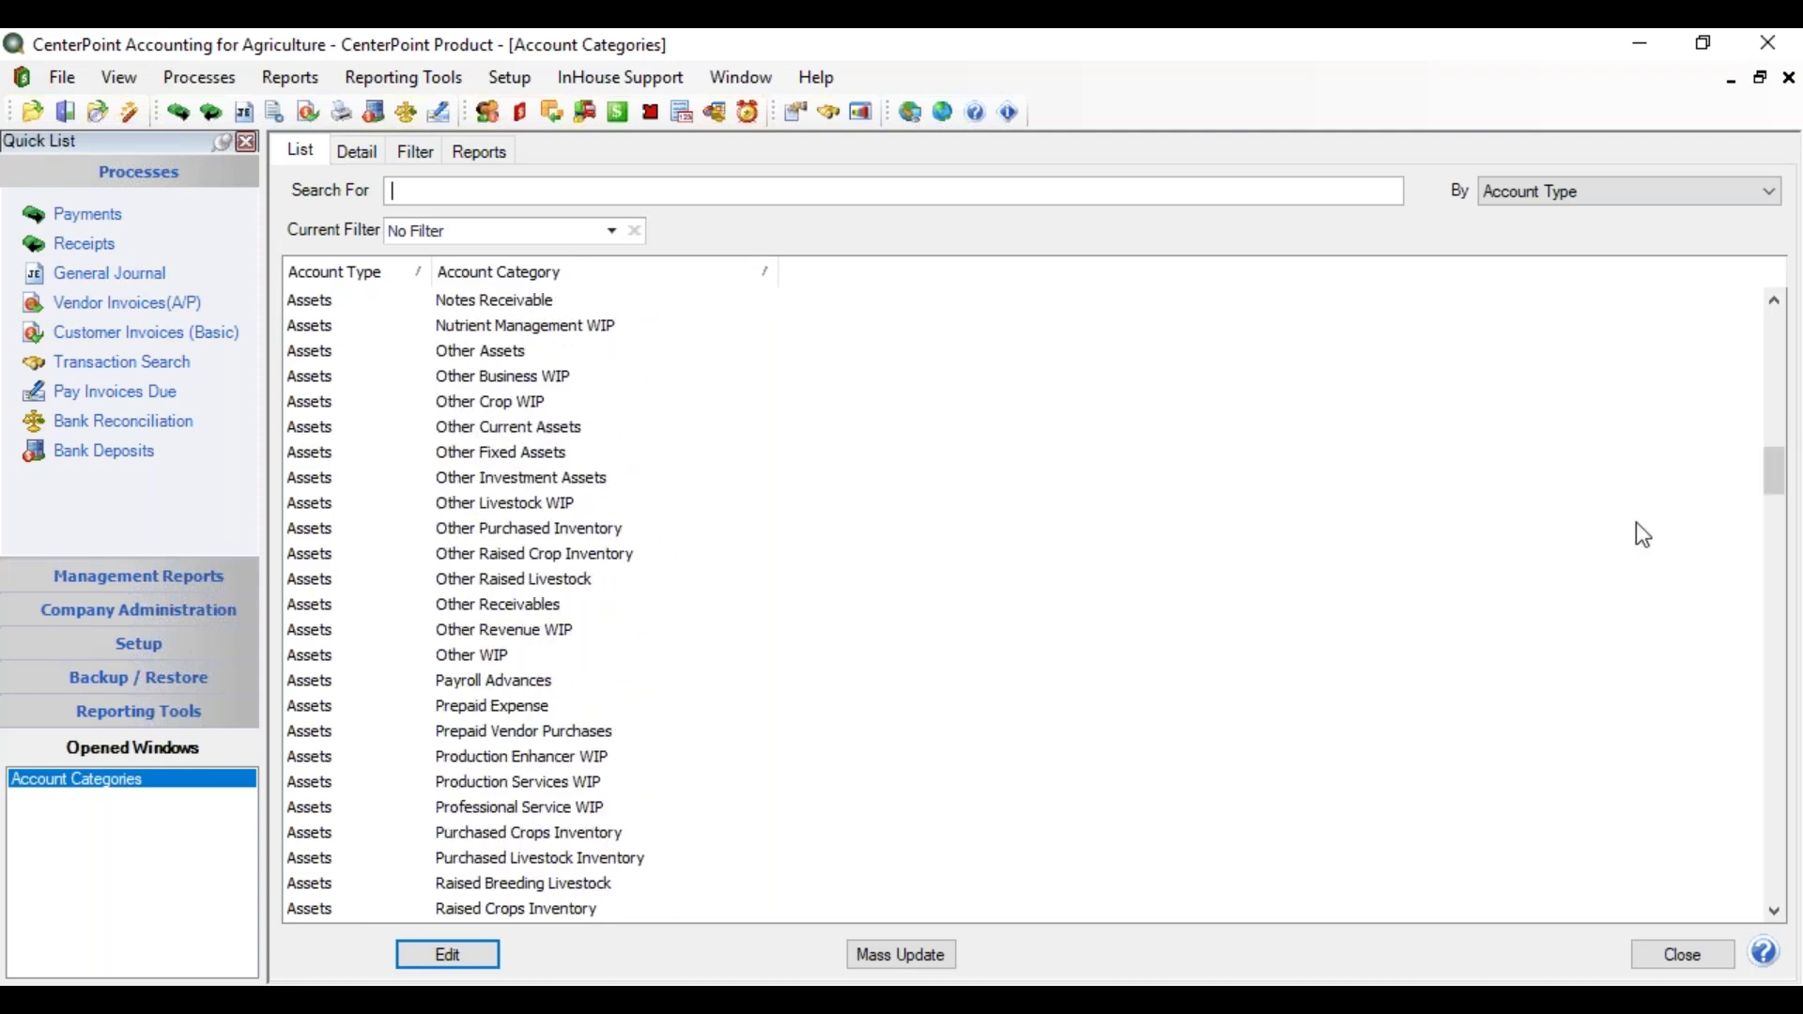
click(565, 731)
click(359, 154)
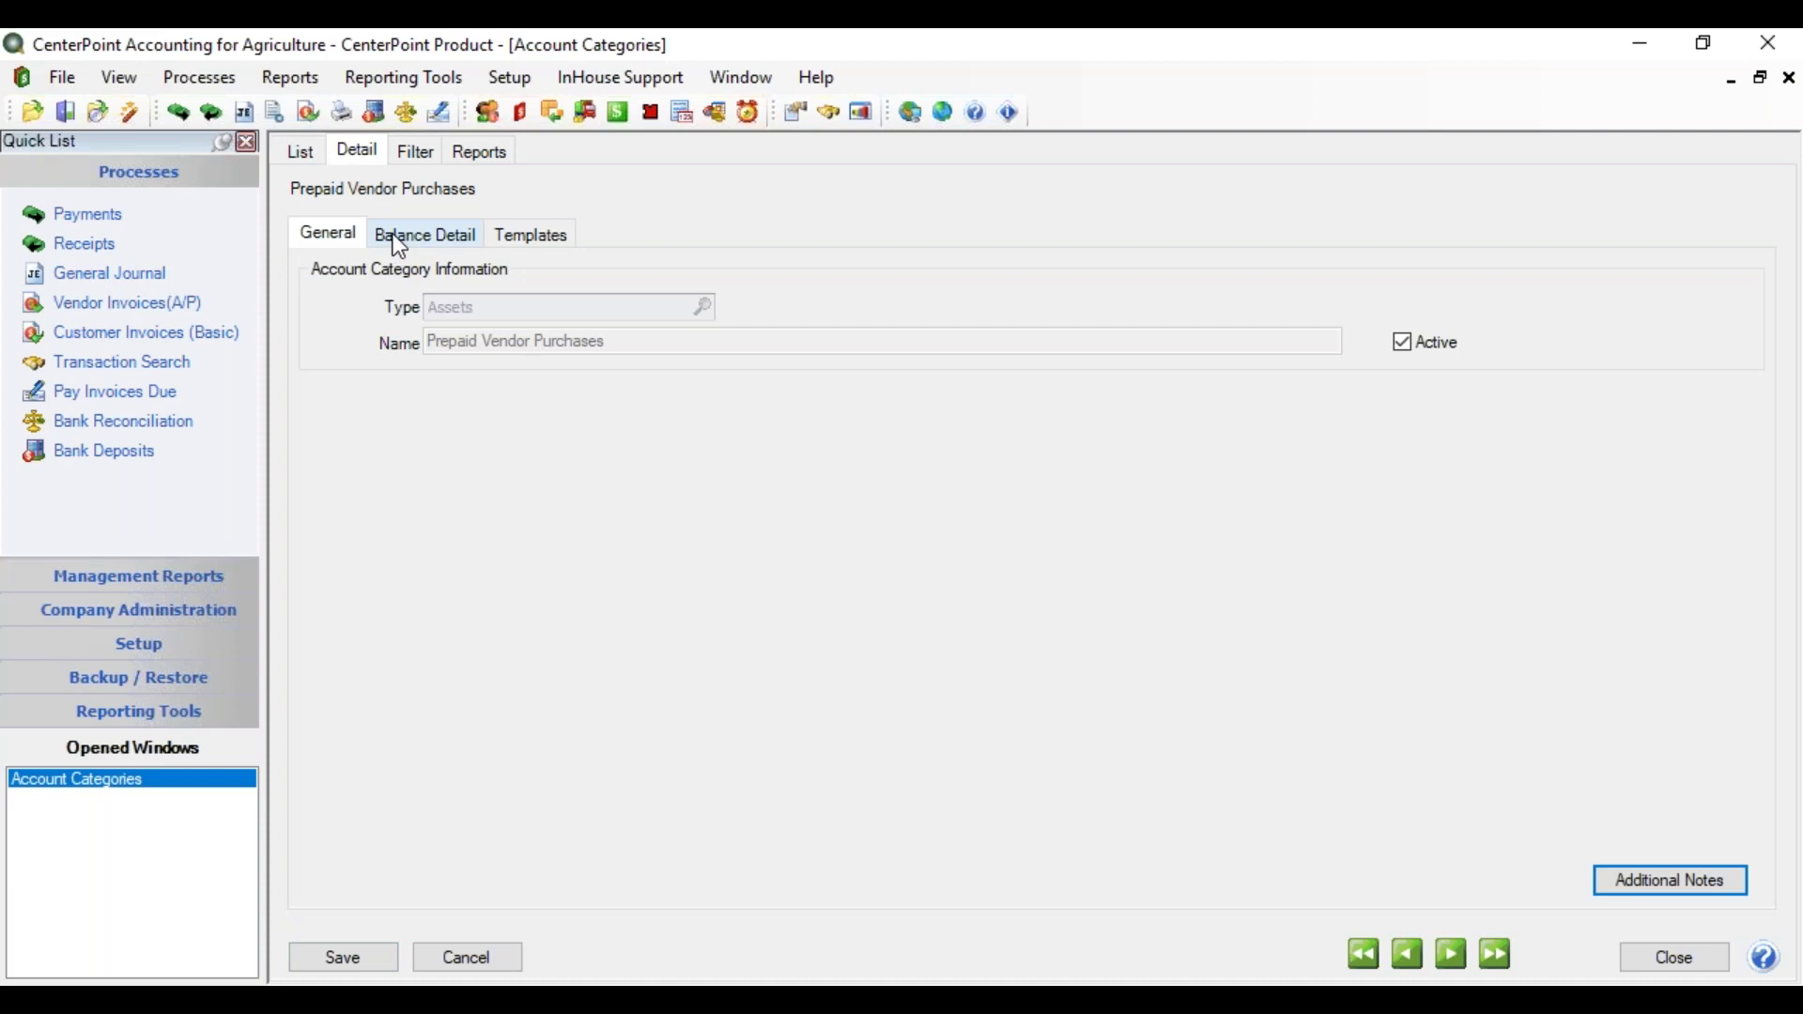
click(395, 242)
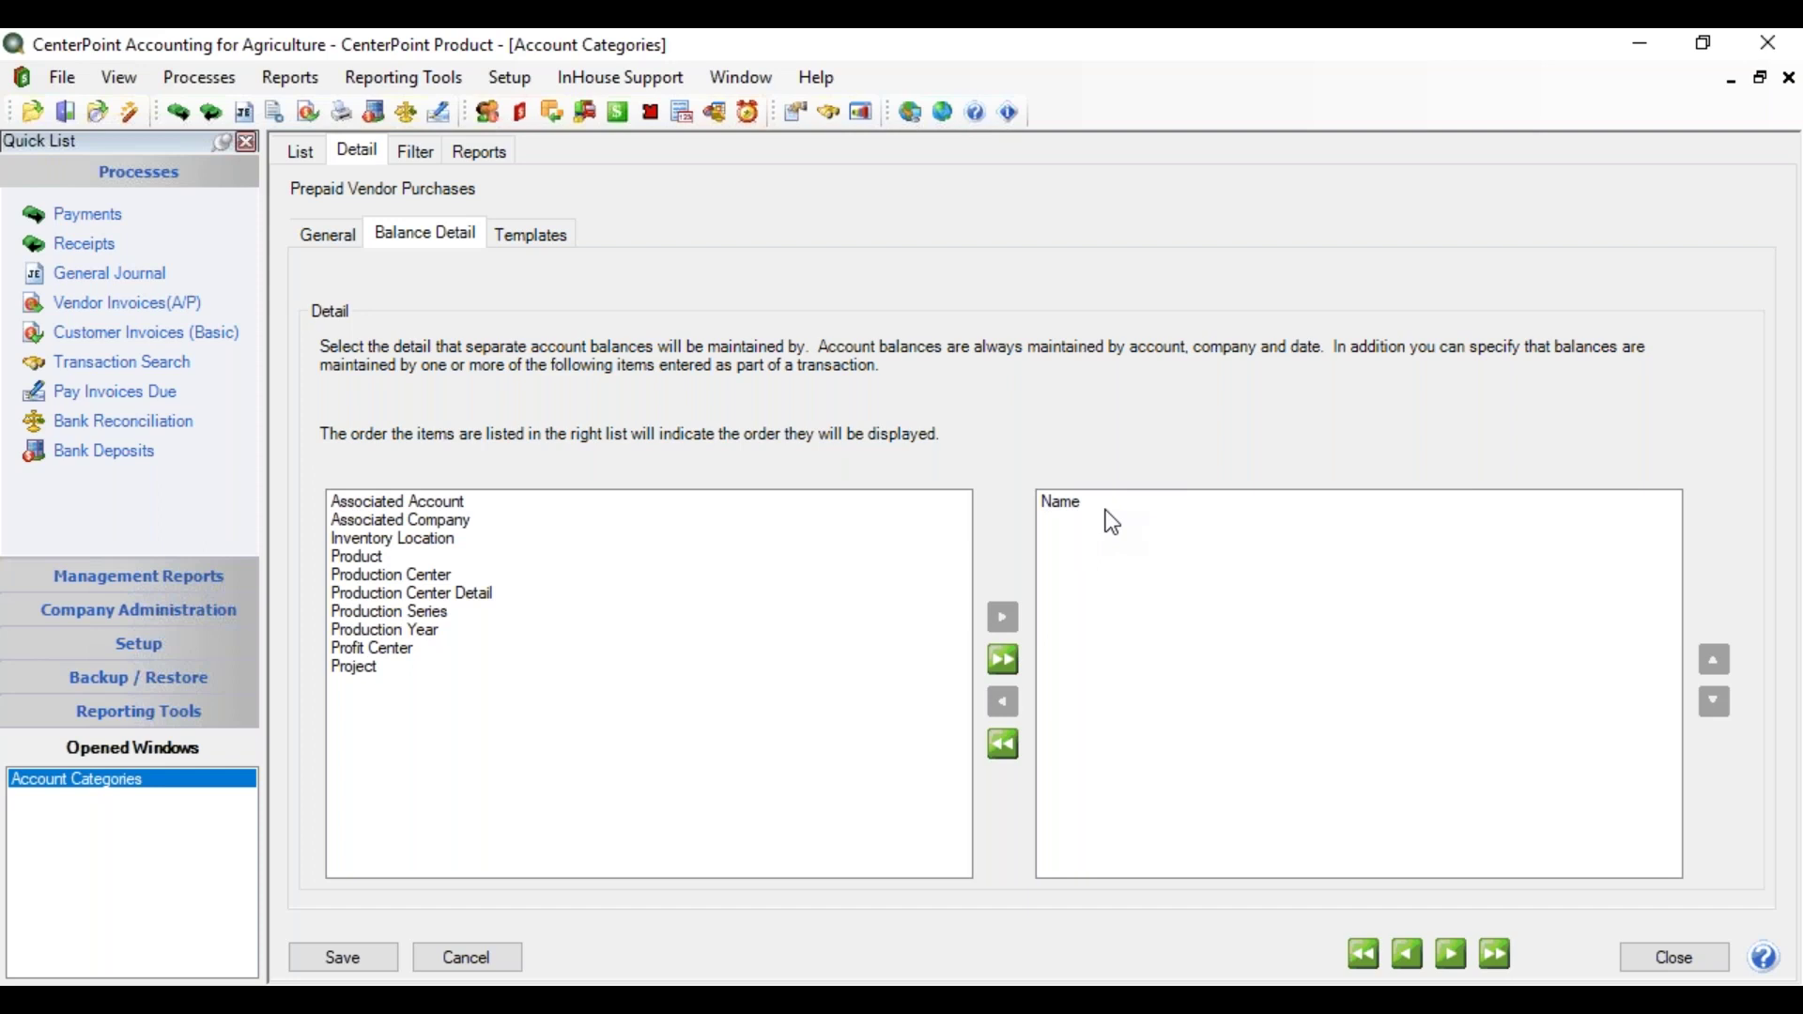
click(374, 556)
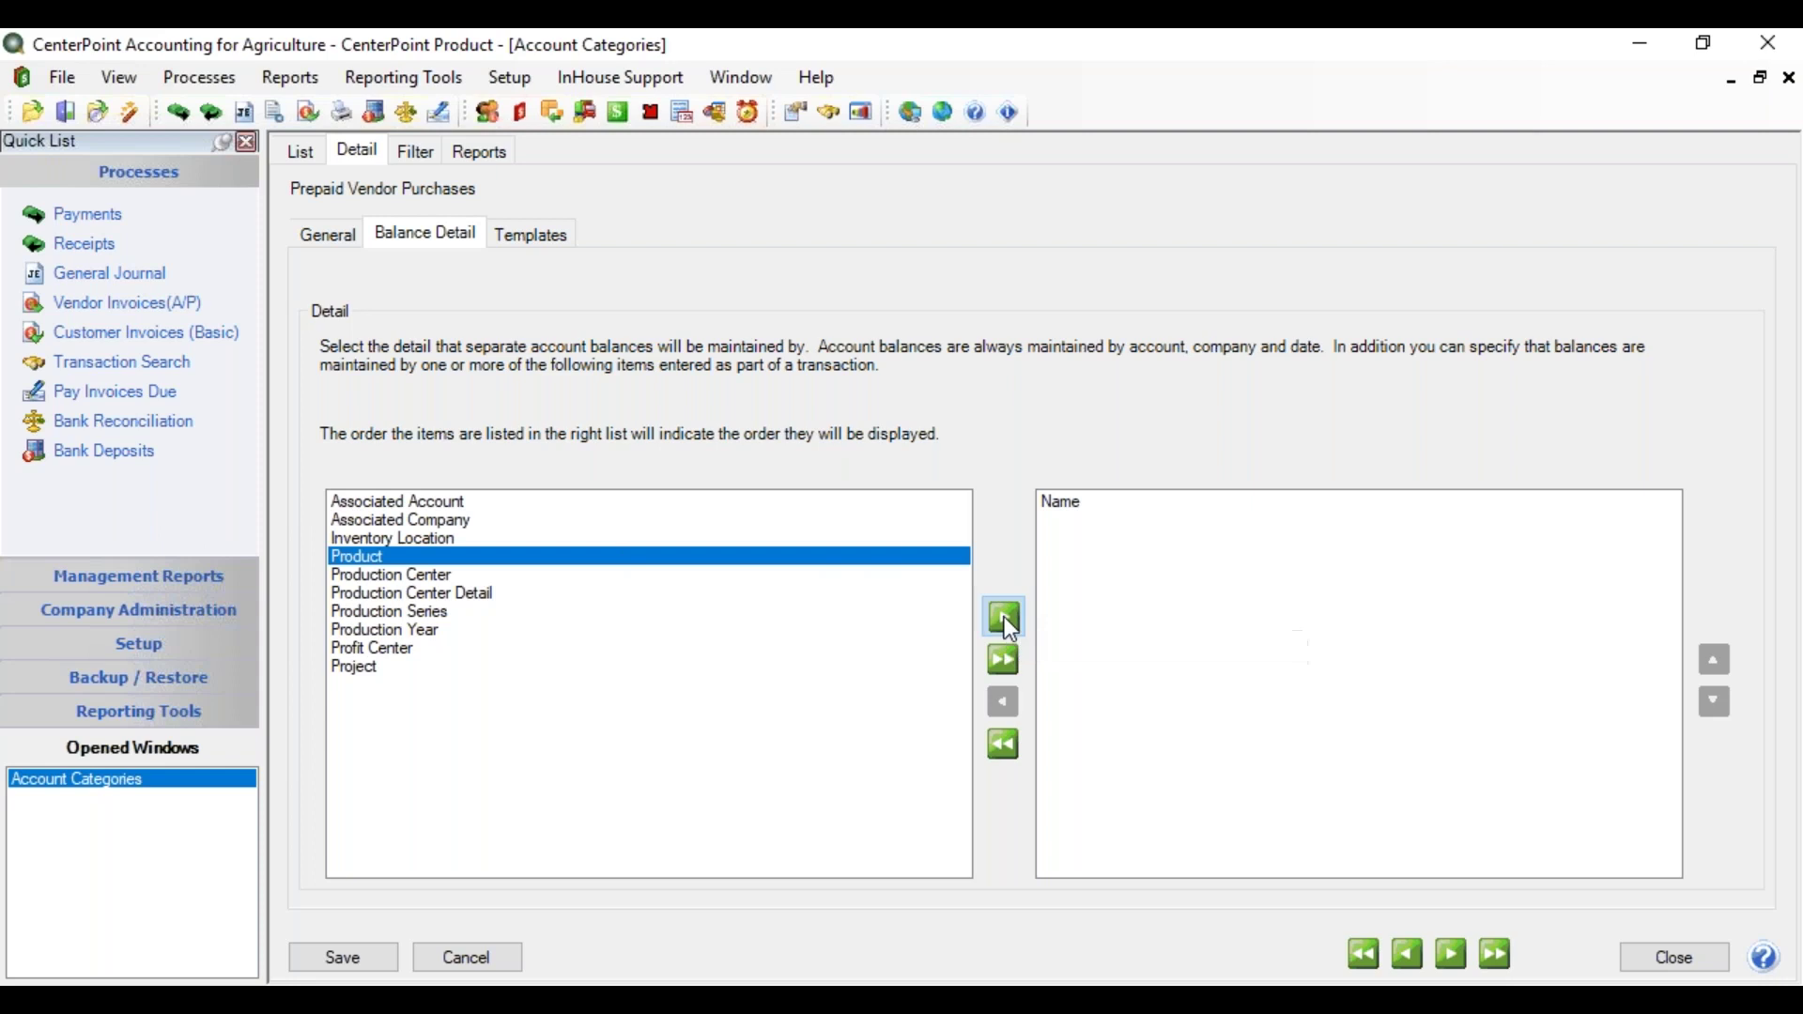
click(1004, 616)
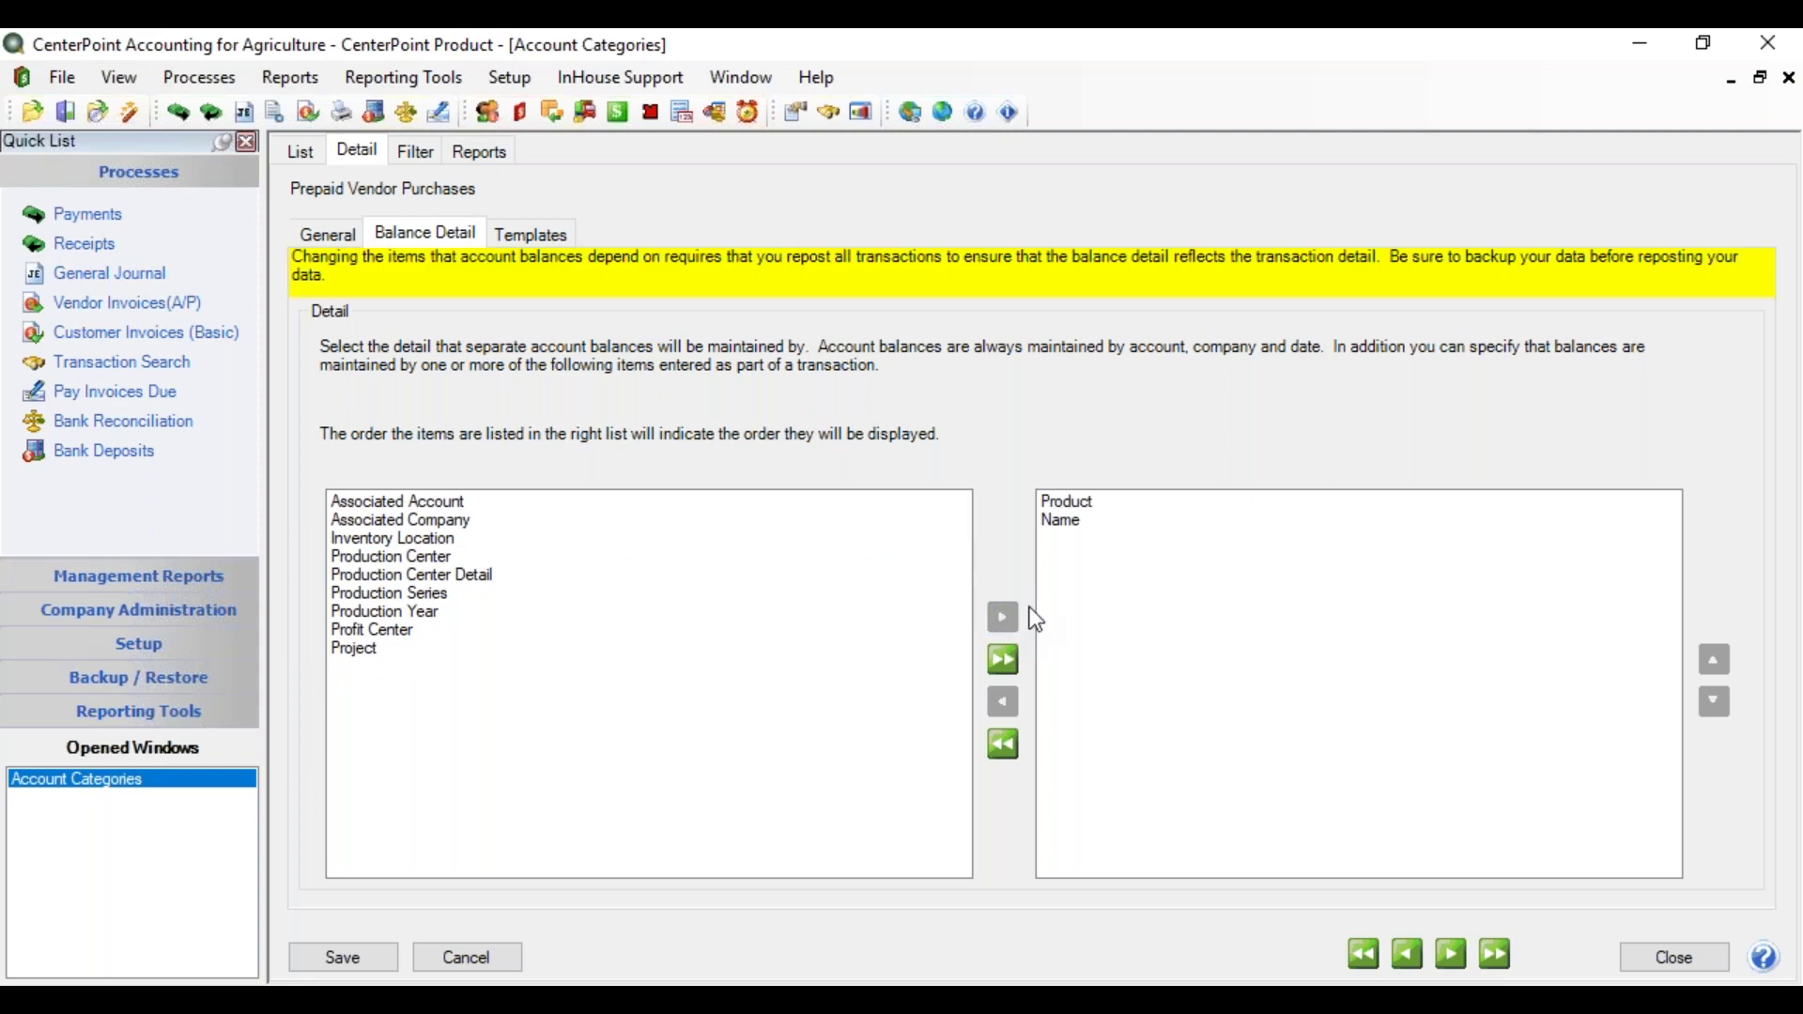
Move Name above Product in the Prepaid Vendor Purchases balance detail, save the category and close the account categories.
click(1063, 522)
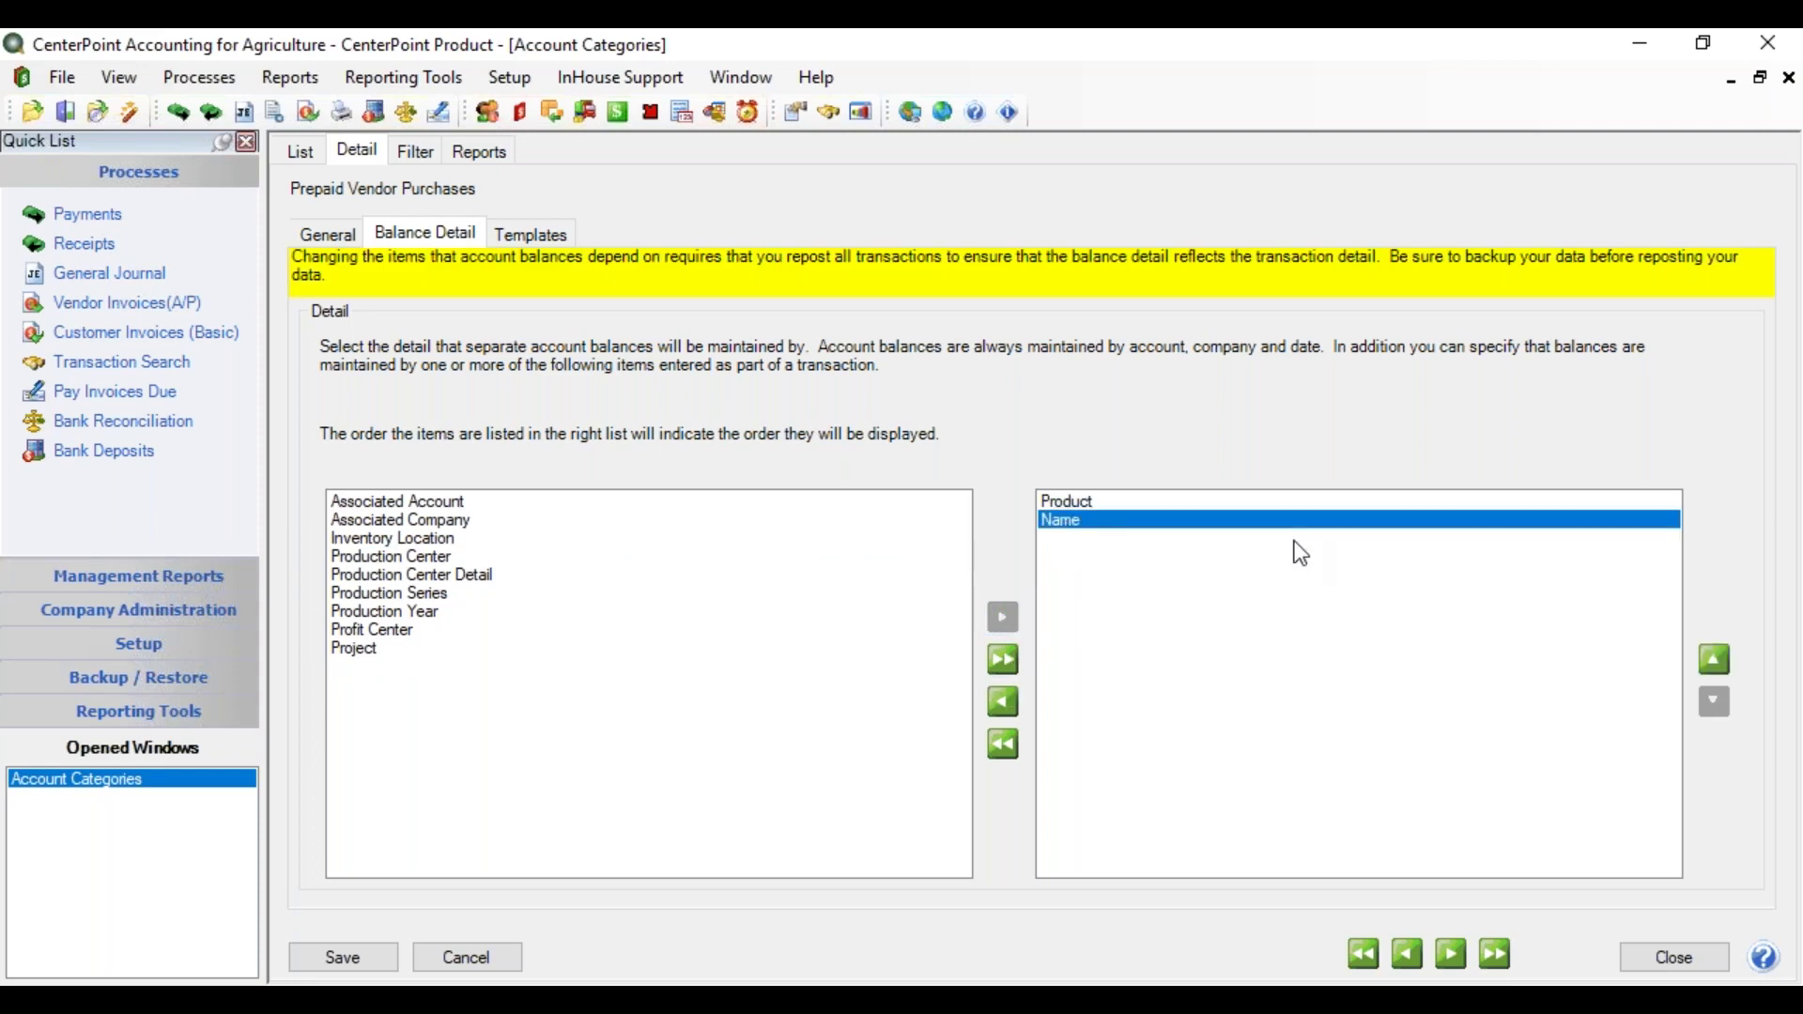
click(1706, 657)
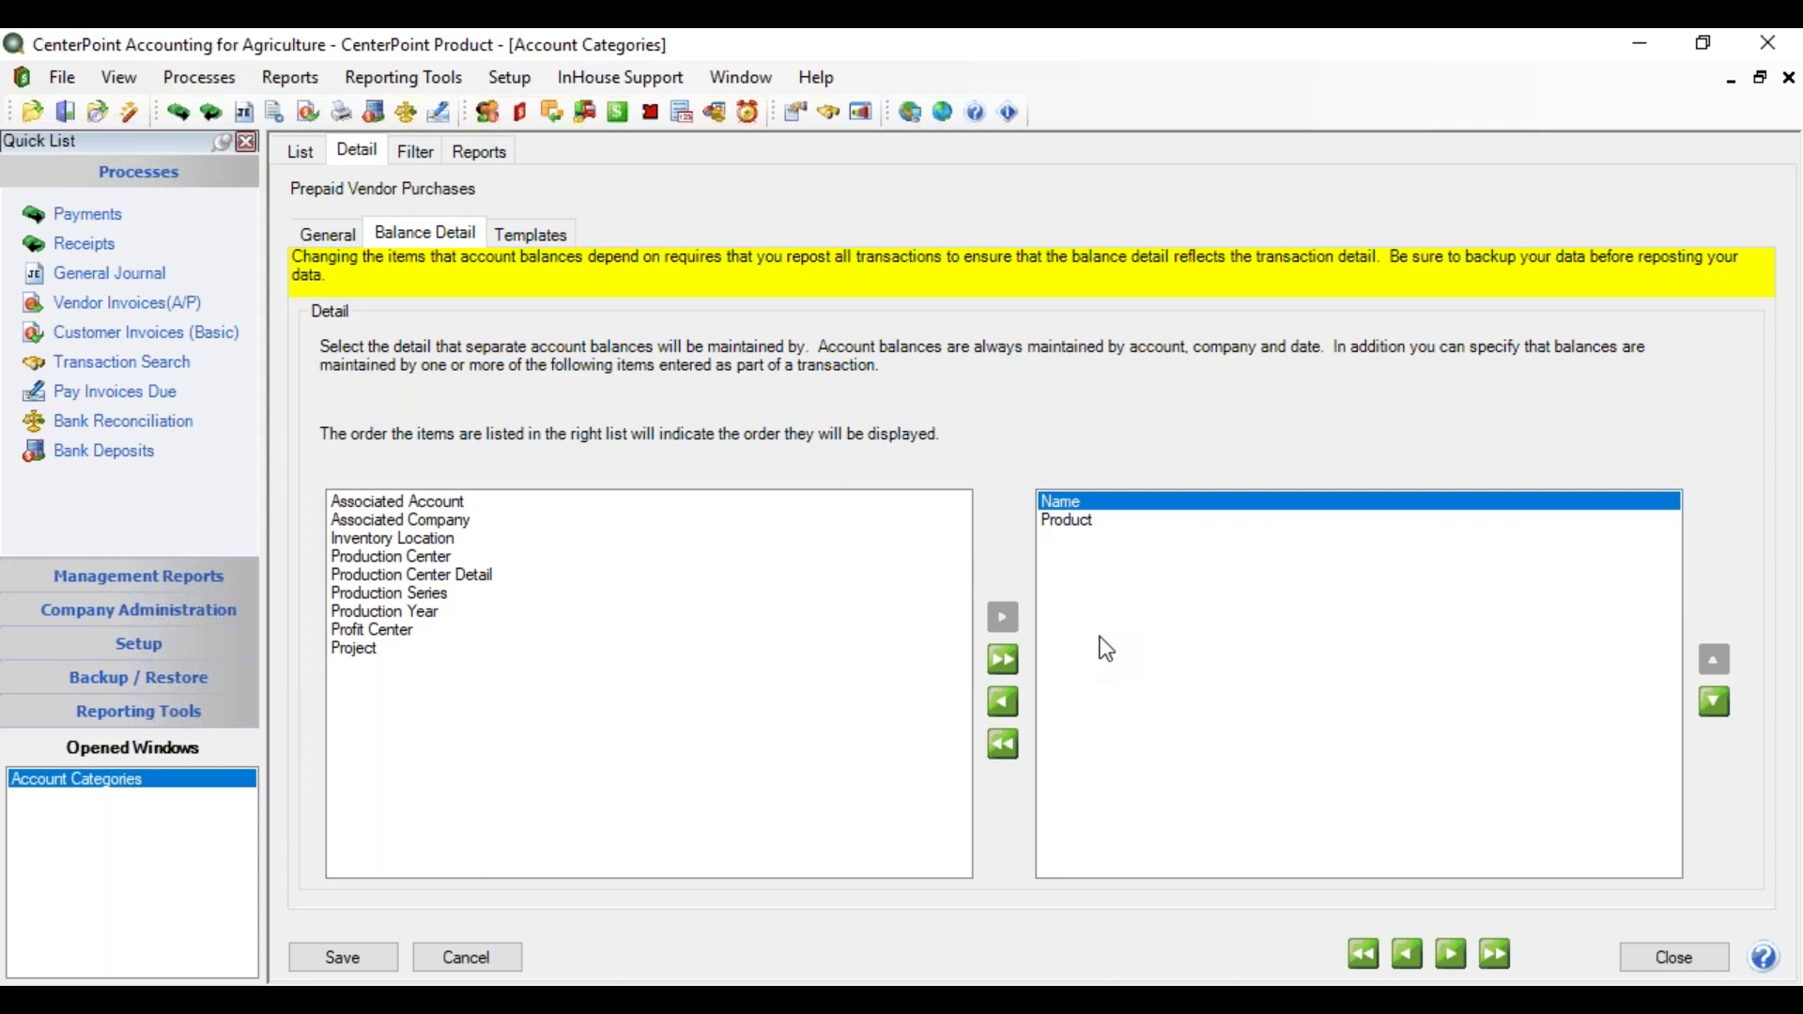
click(374, 954)
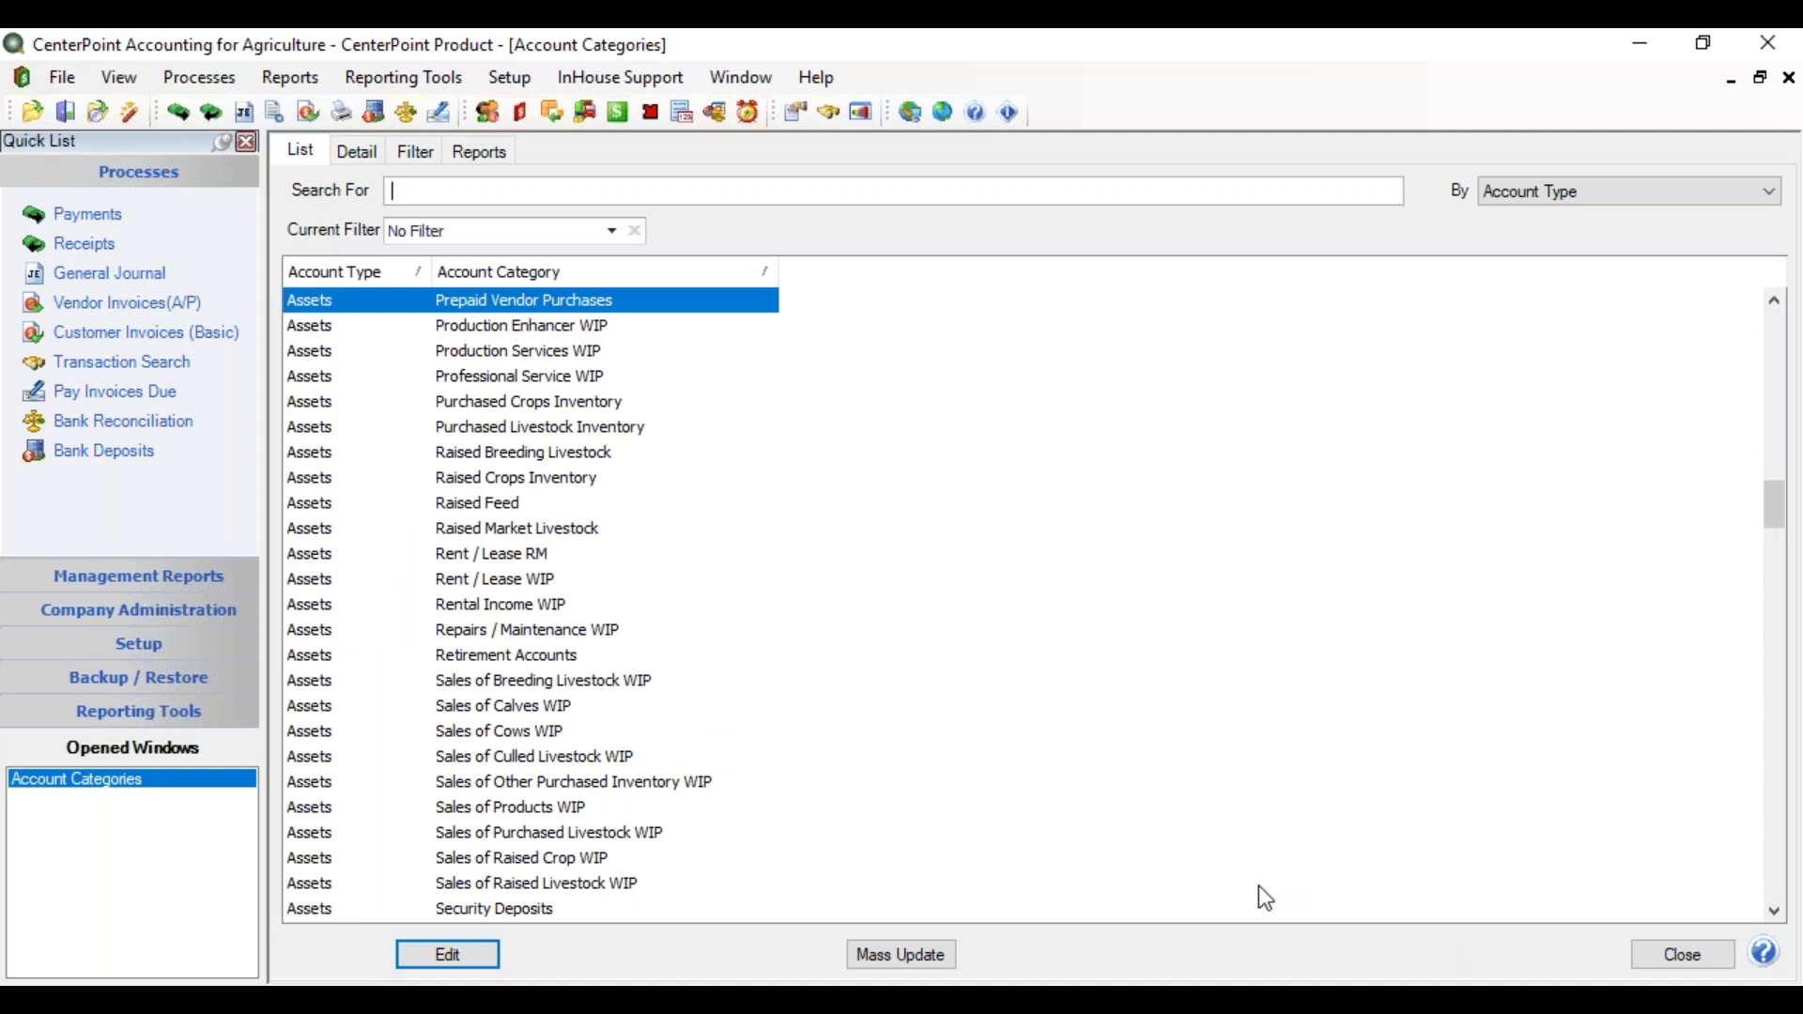
click(1682, 954)
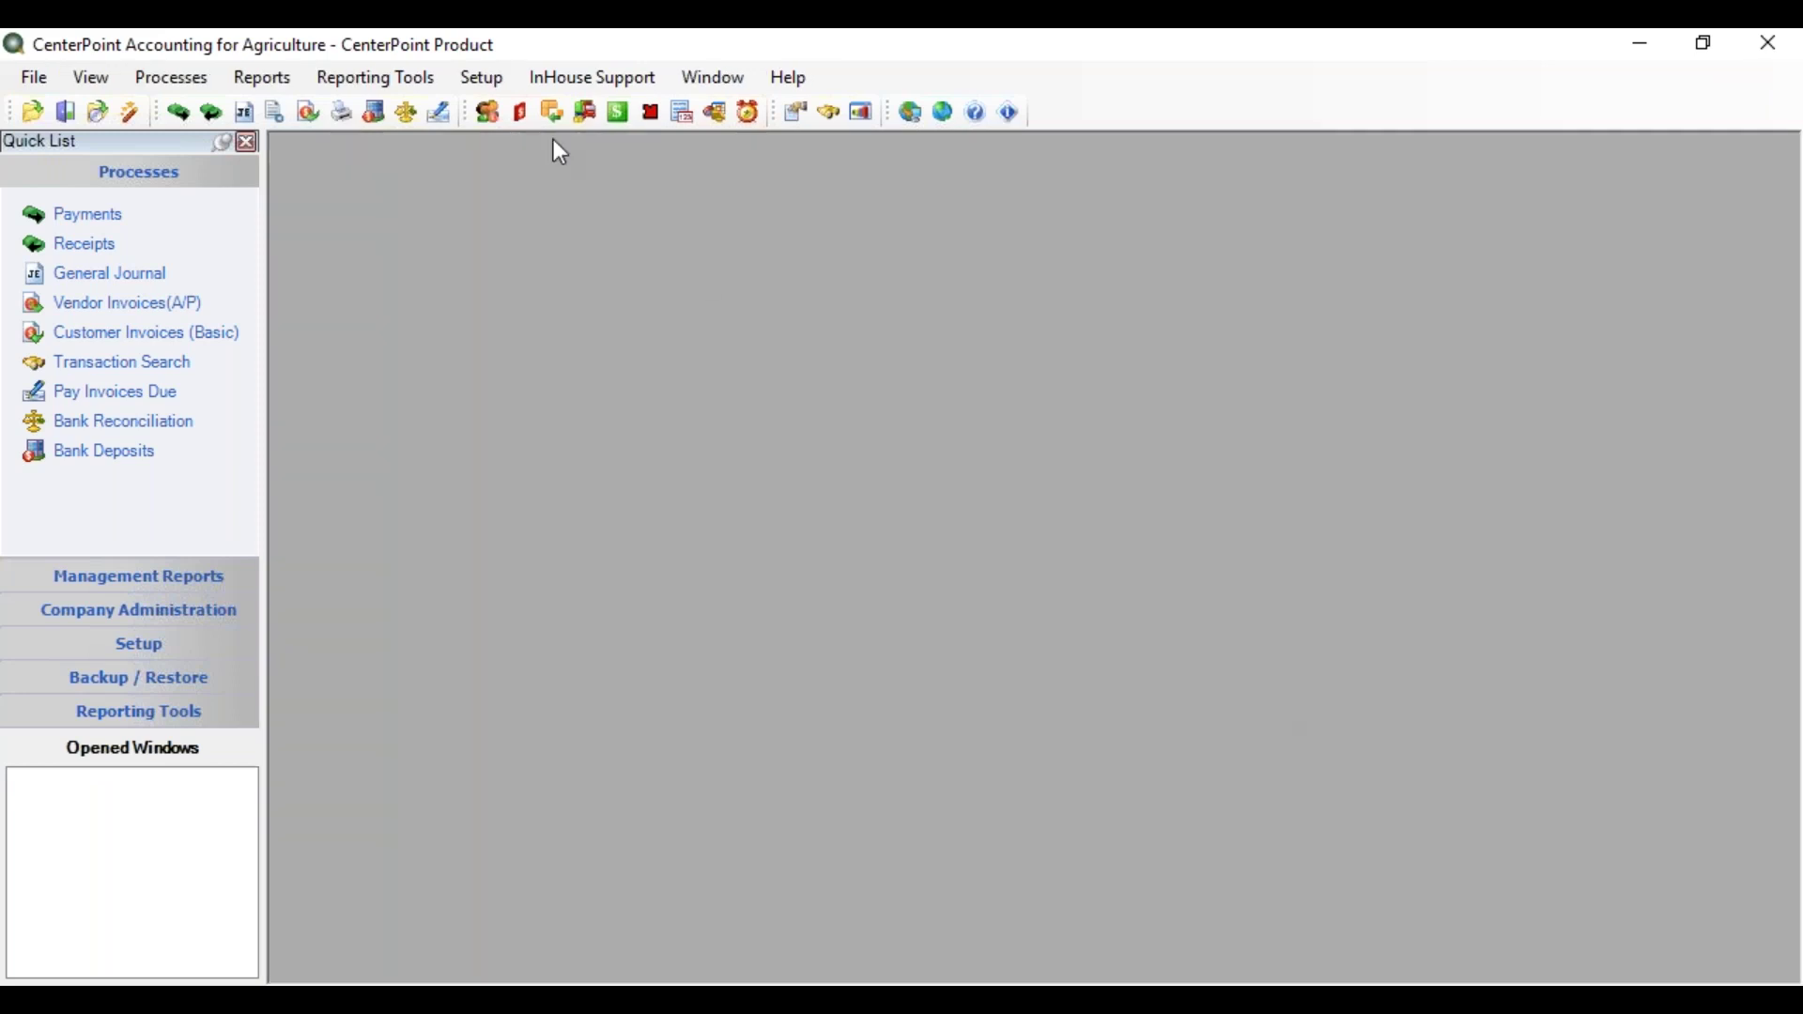
Open the accounts setup list and expand the Fertilizer RM and Chemical RM categories under Assets.
click(494, 82)
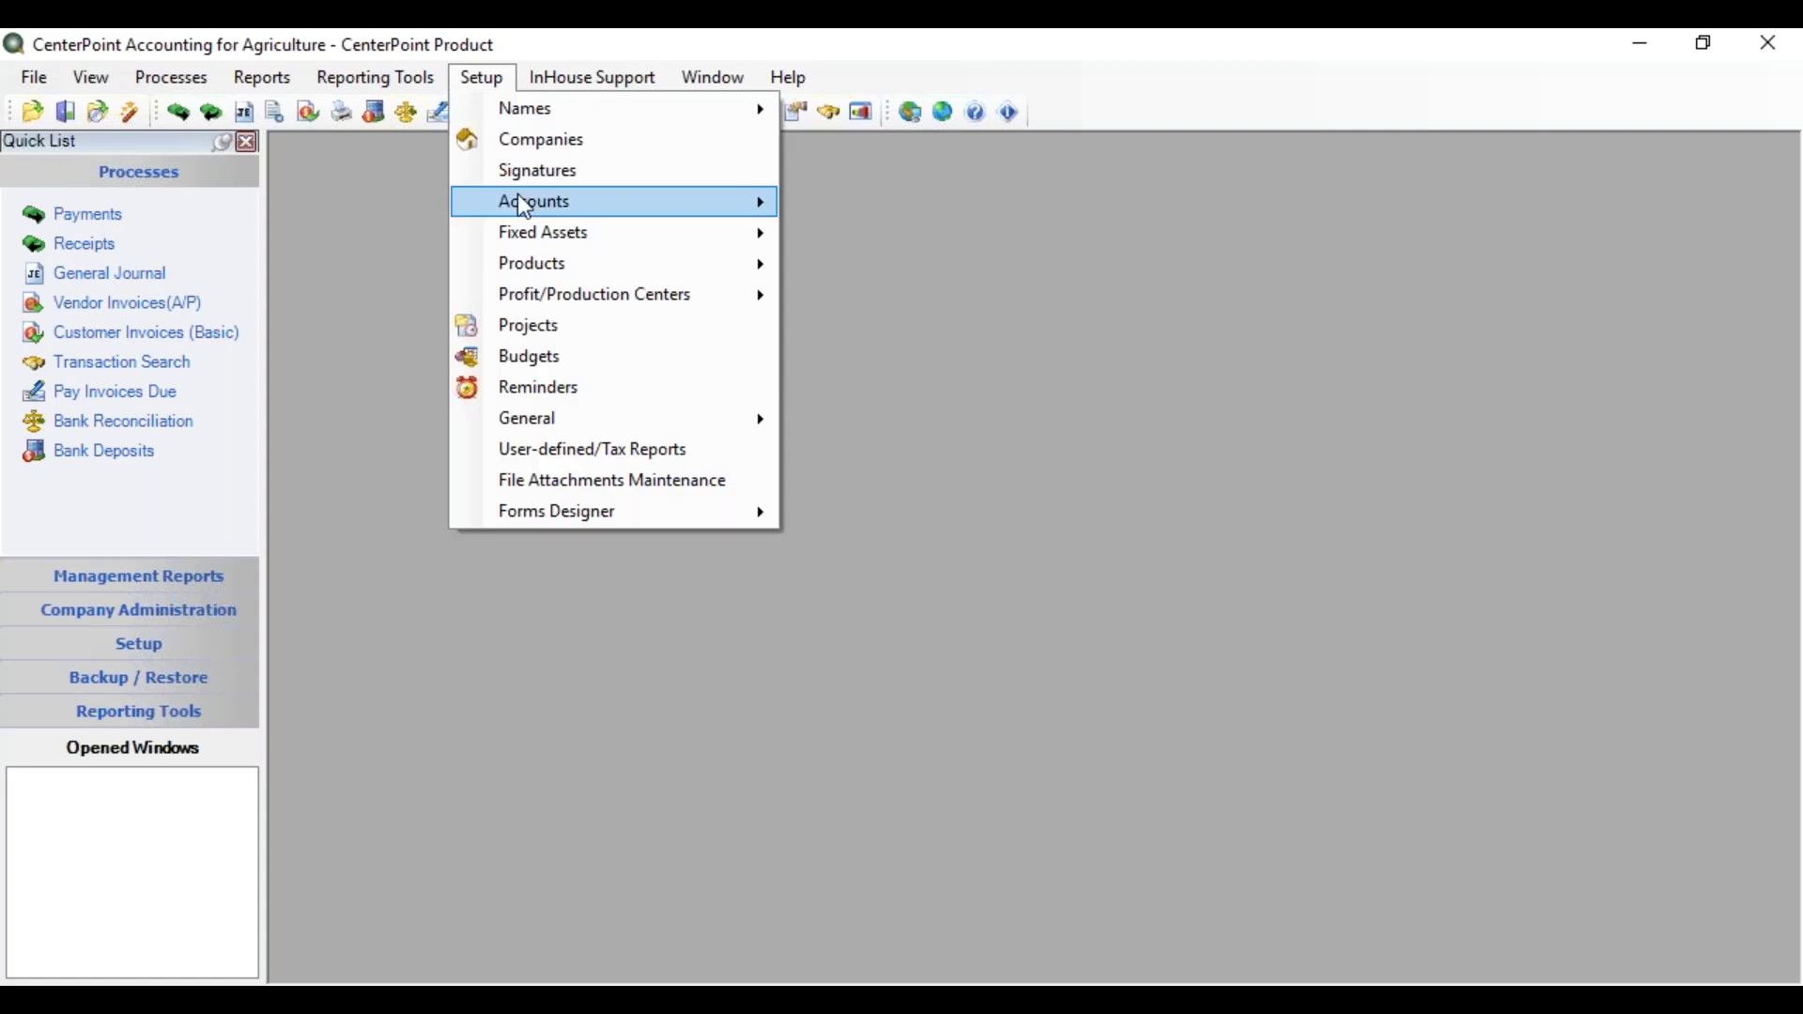
mouse_move(528, 207)
click(870, 214)
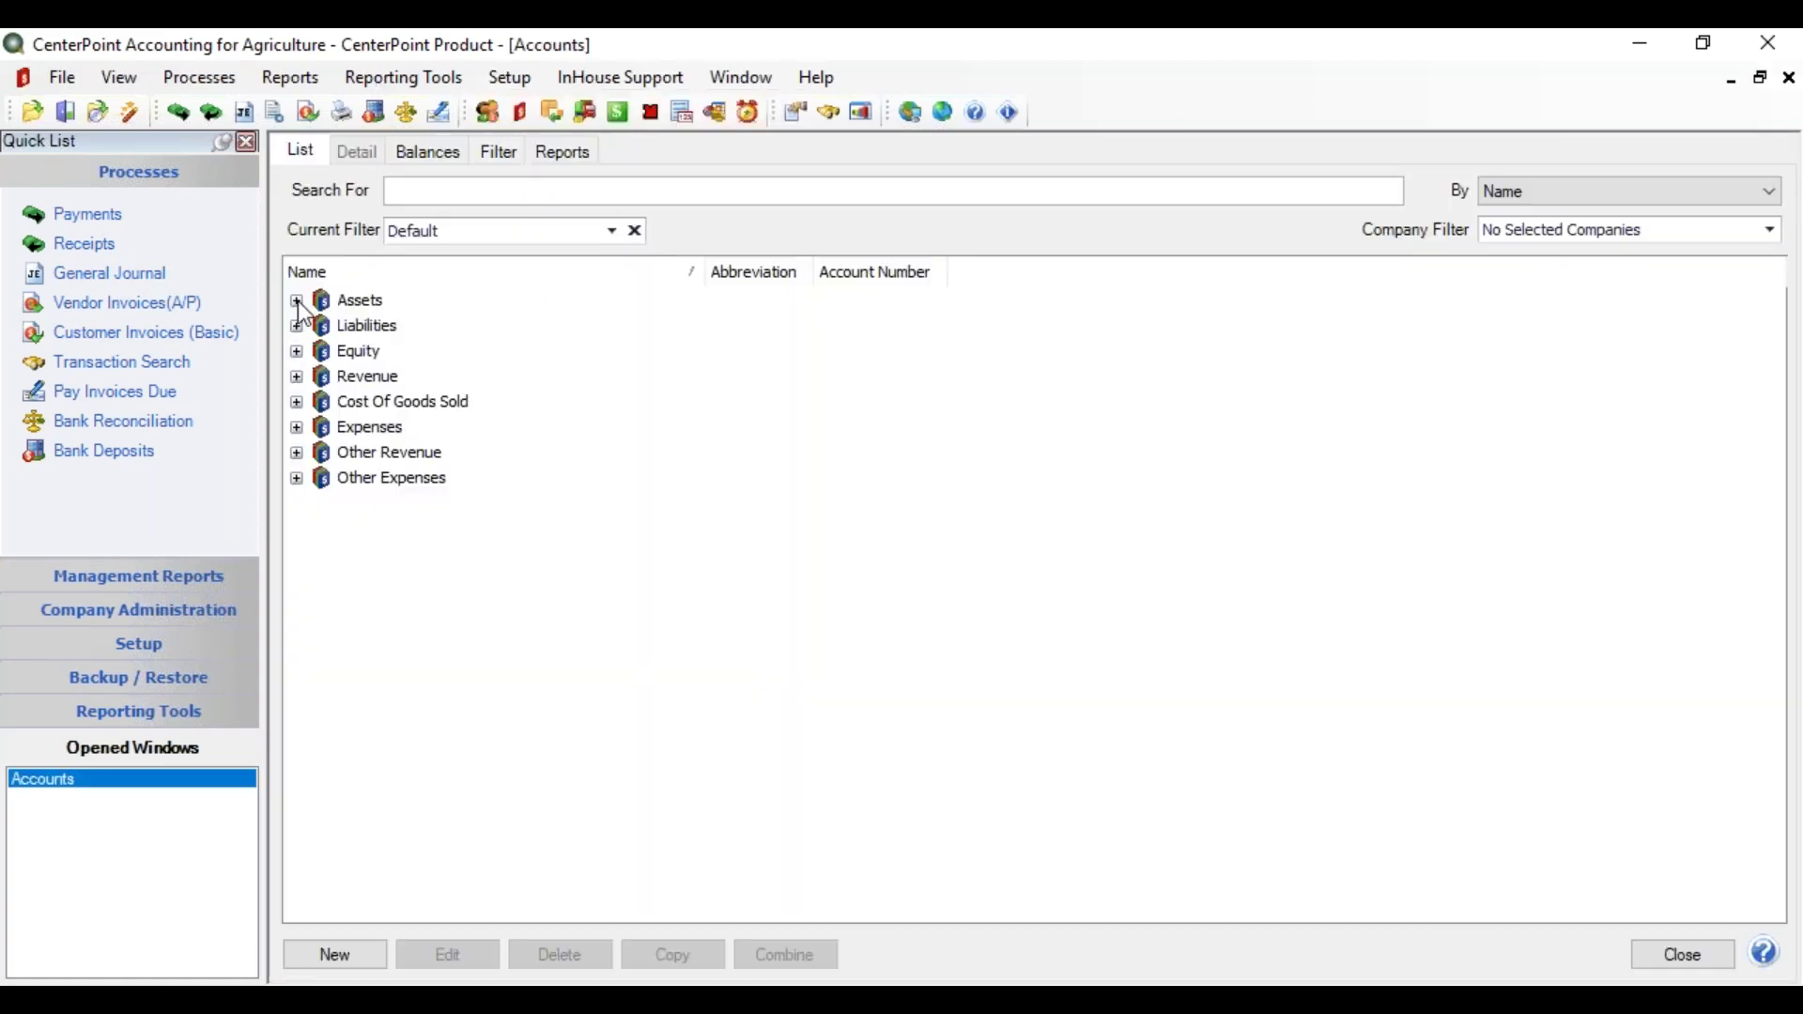
click(297, 303)
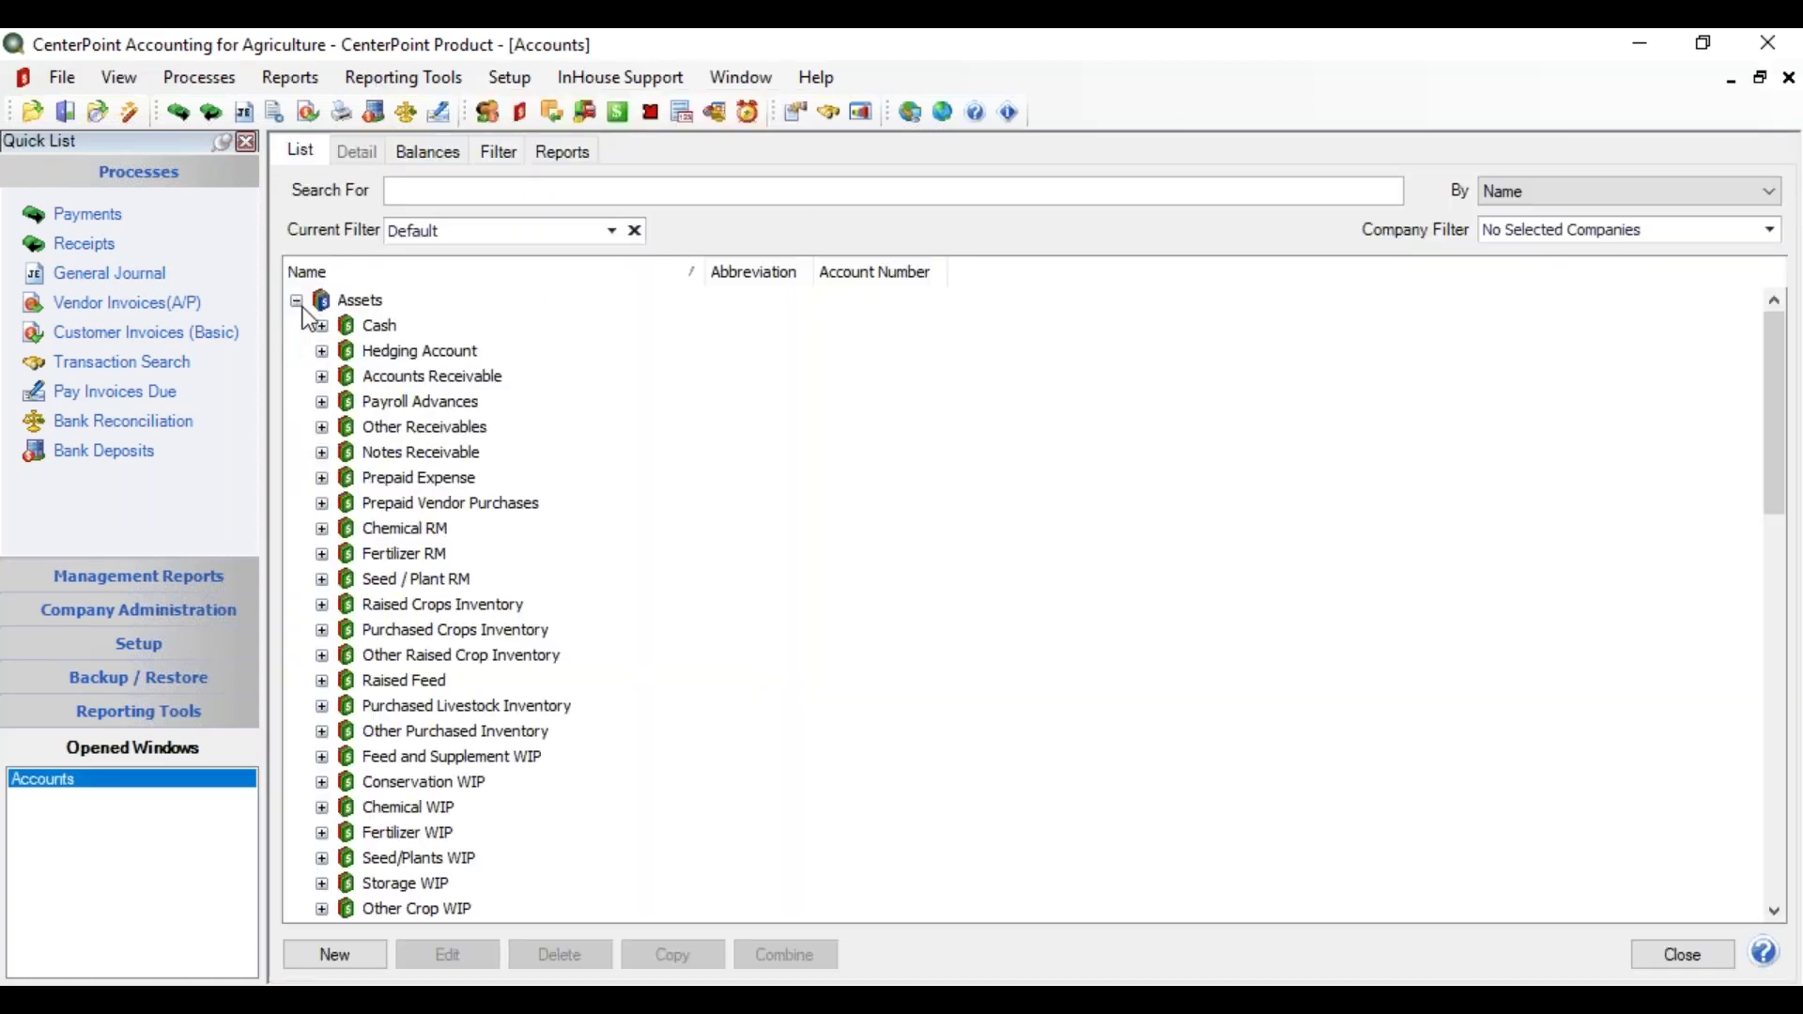
click(322, 555)
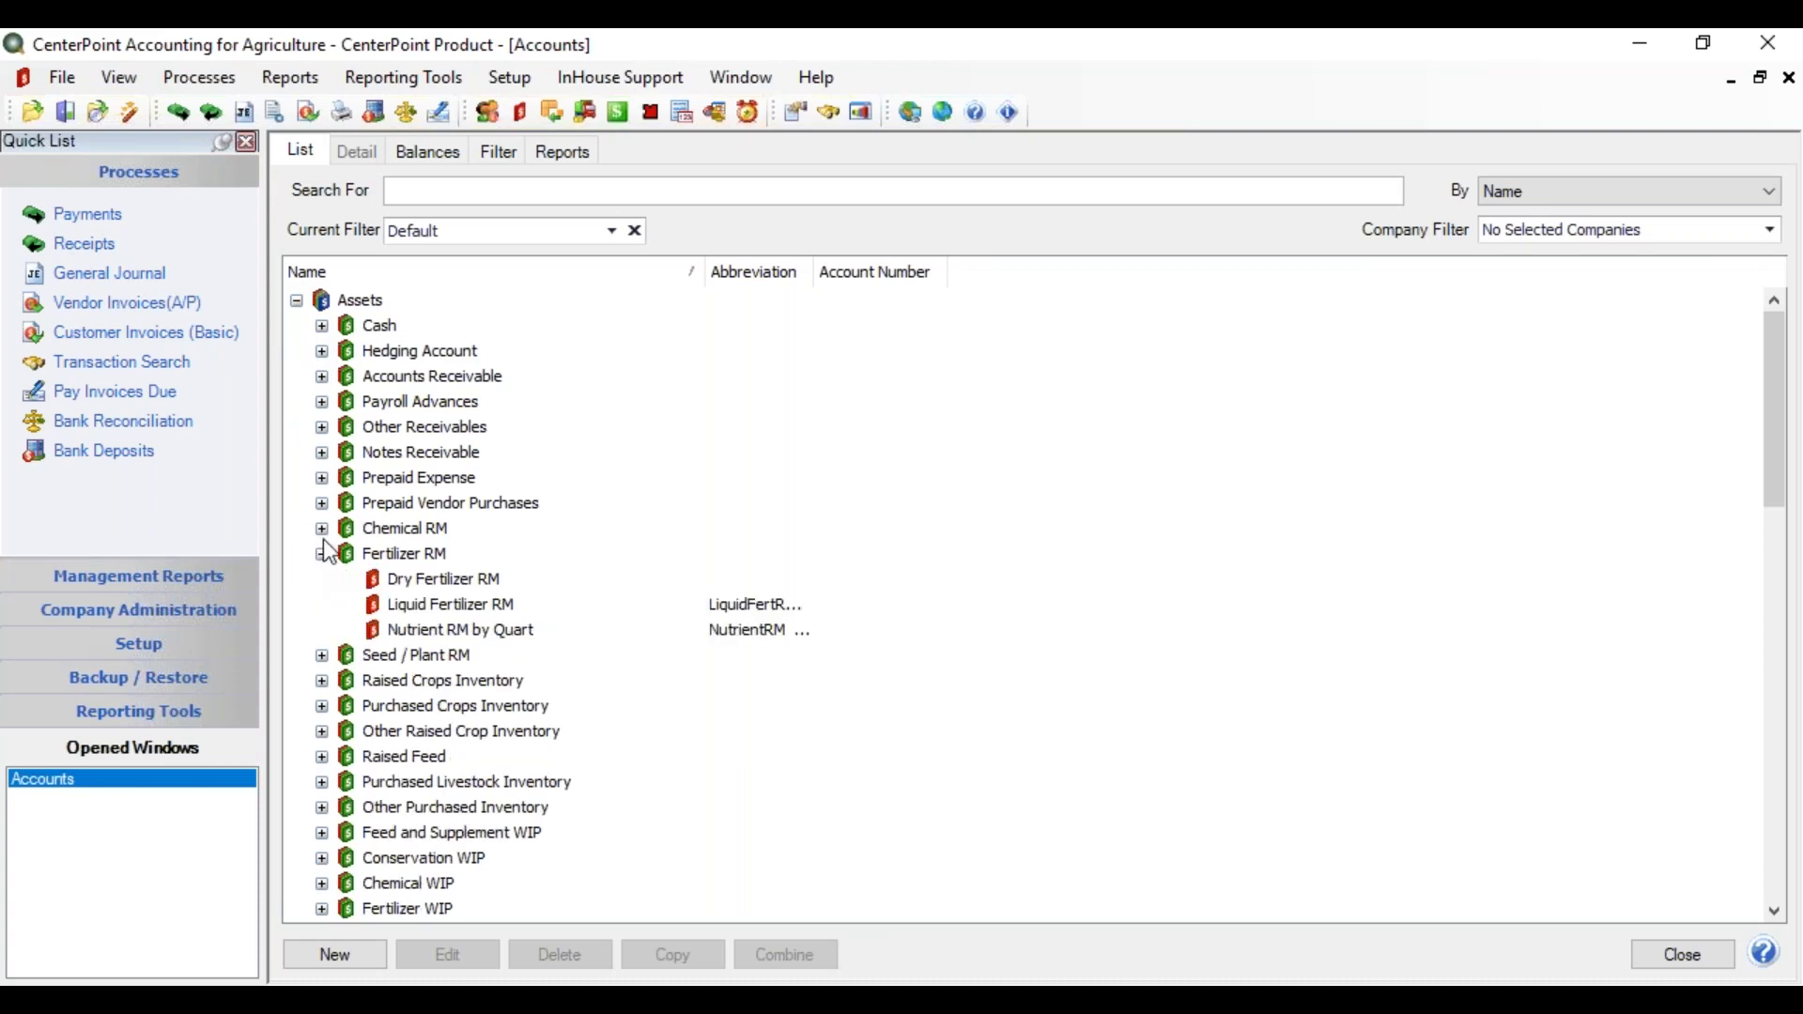
click(322, 529)
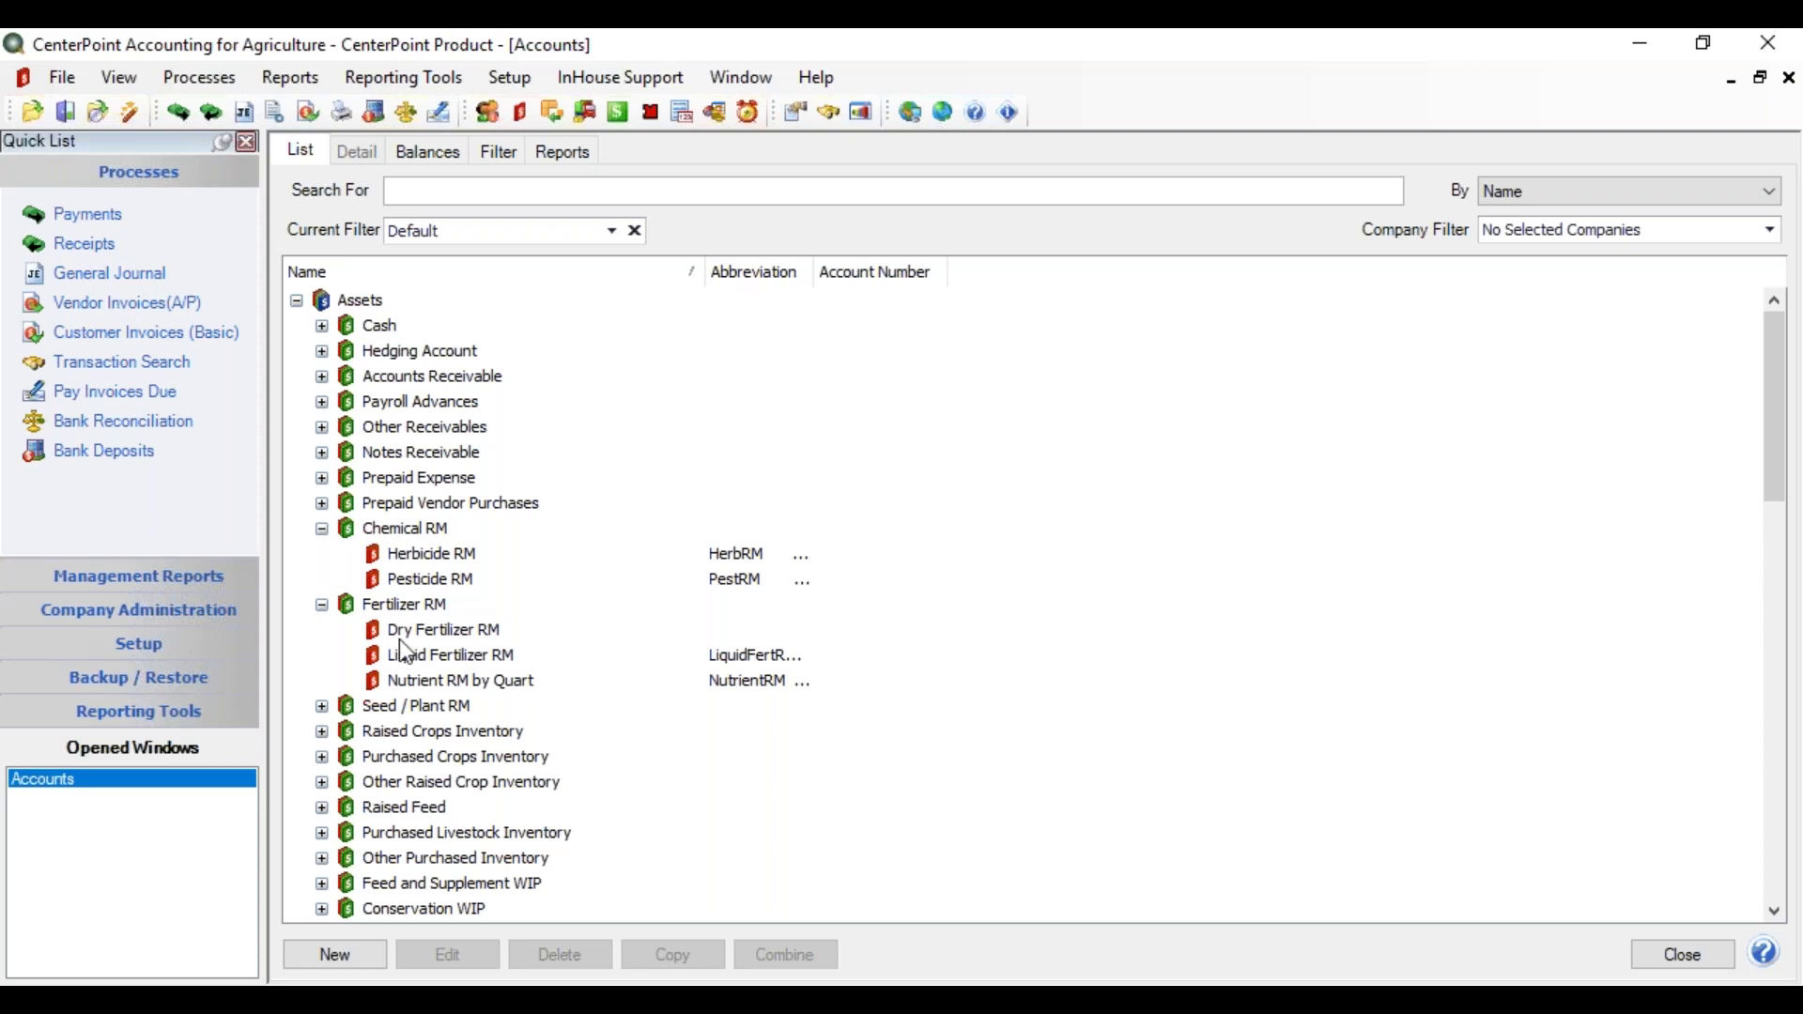
Review the general details and units of measure of the Dry Fertilizer RM and Liquid Fertilizer RM accounts.
click(432, 630)
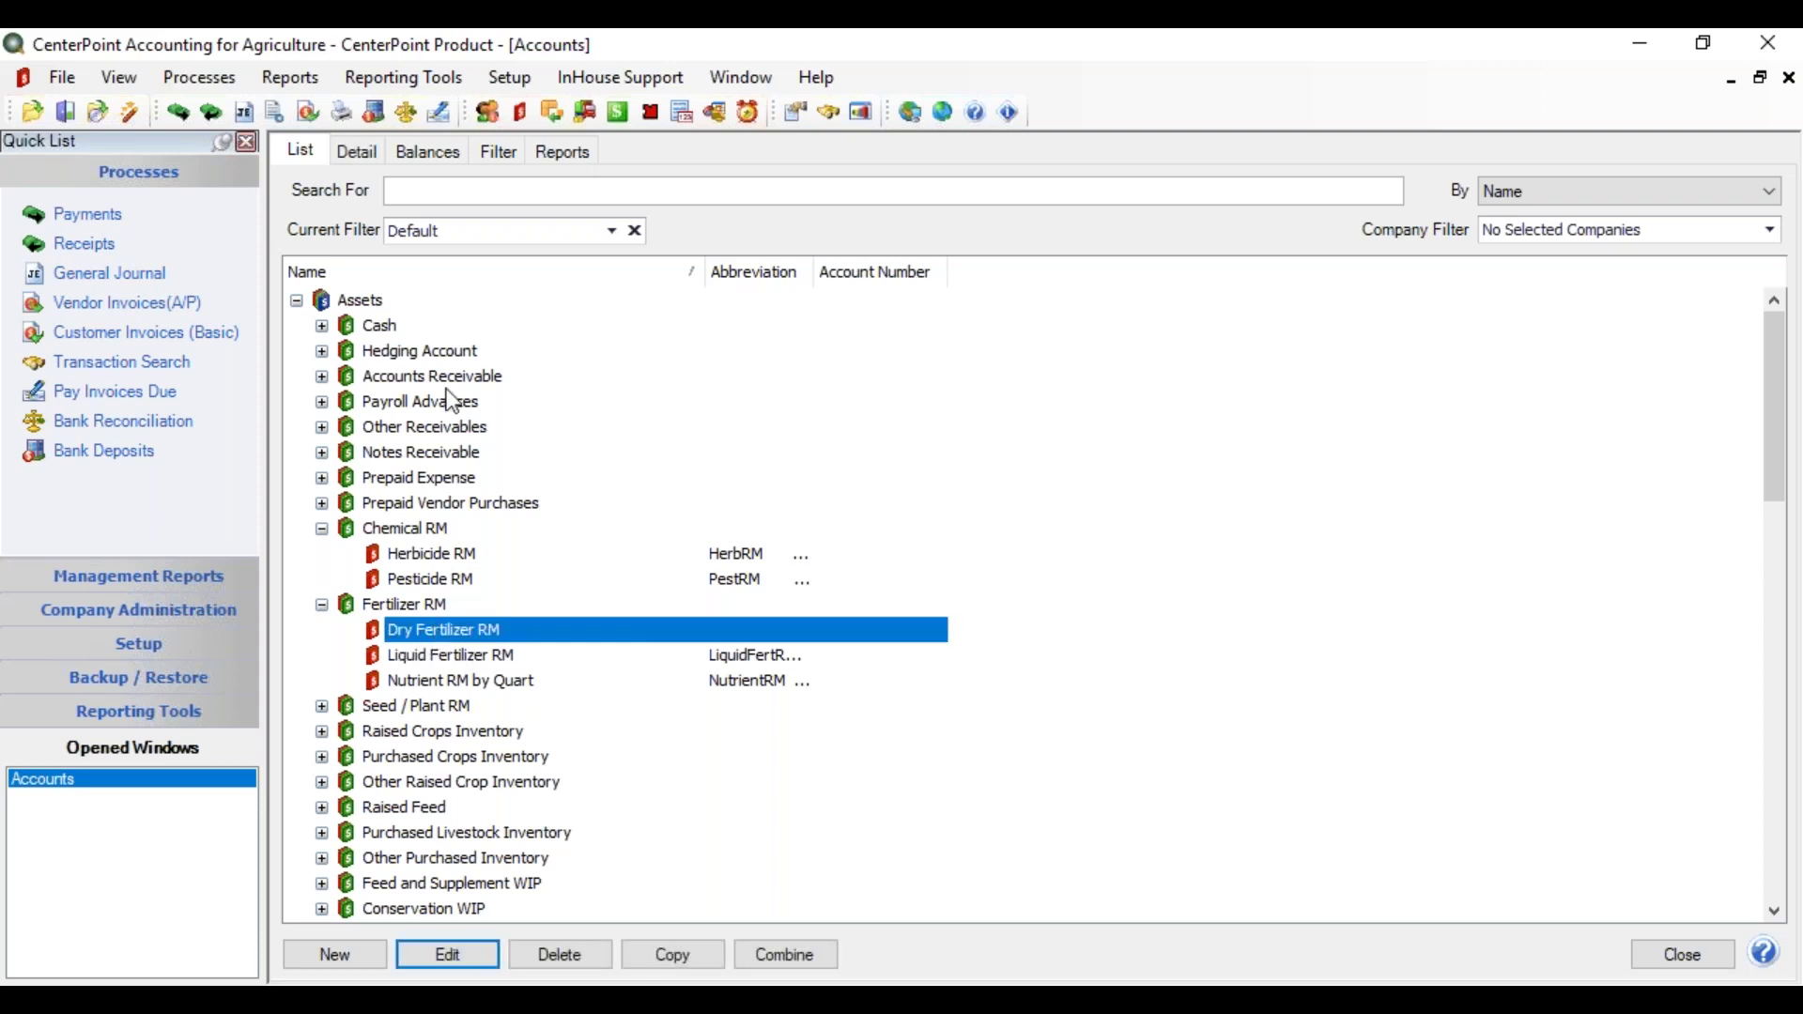
click(338, 152)
click(301, 156)
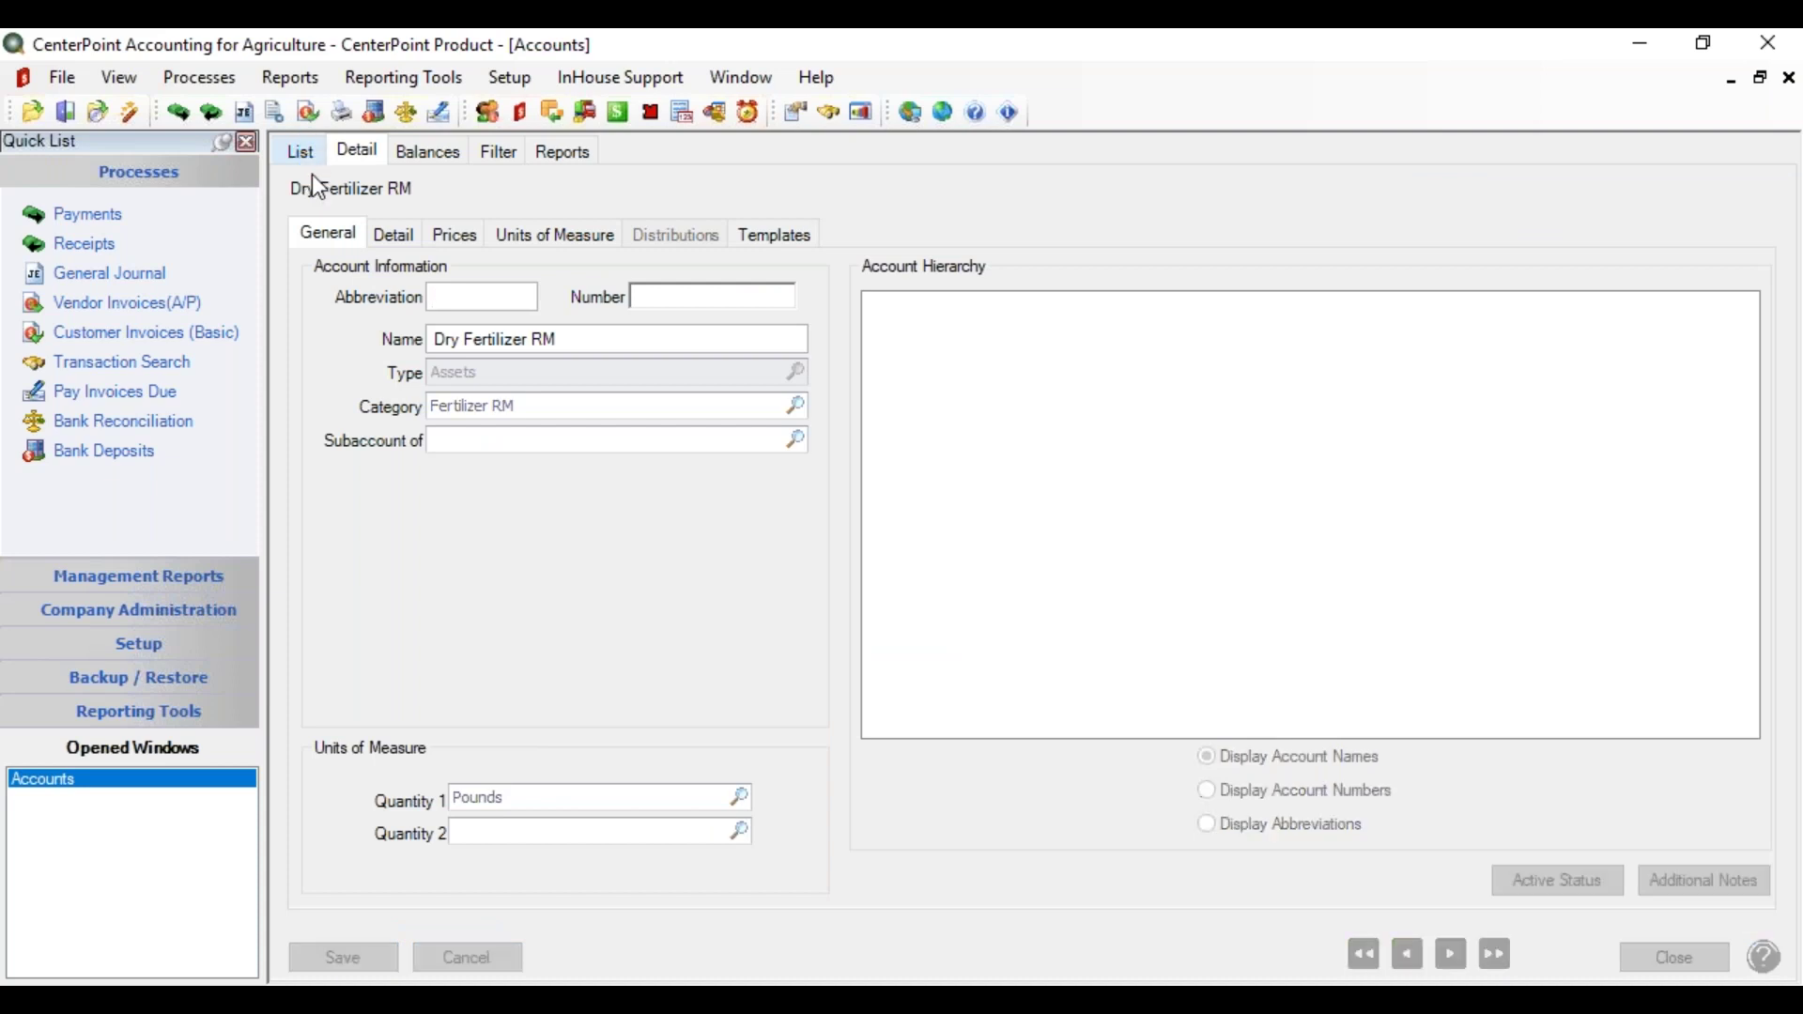
click(475, 654)
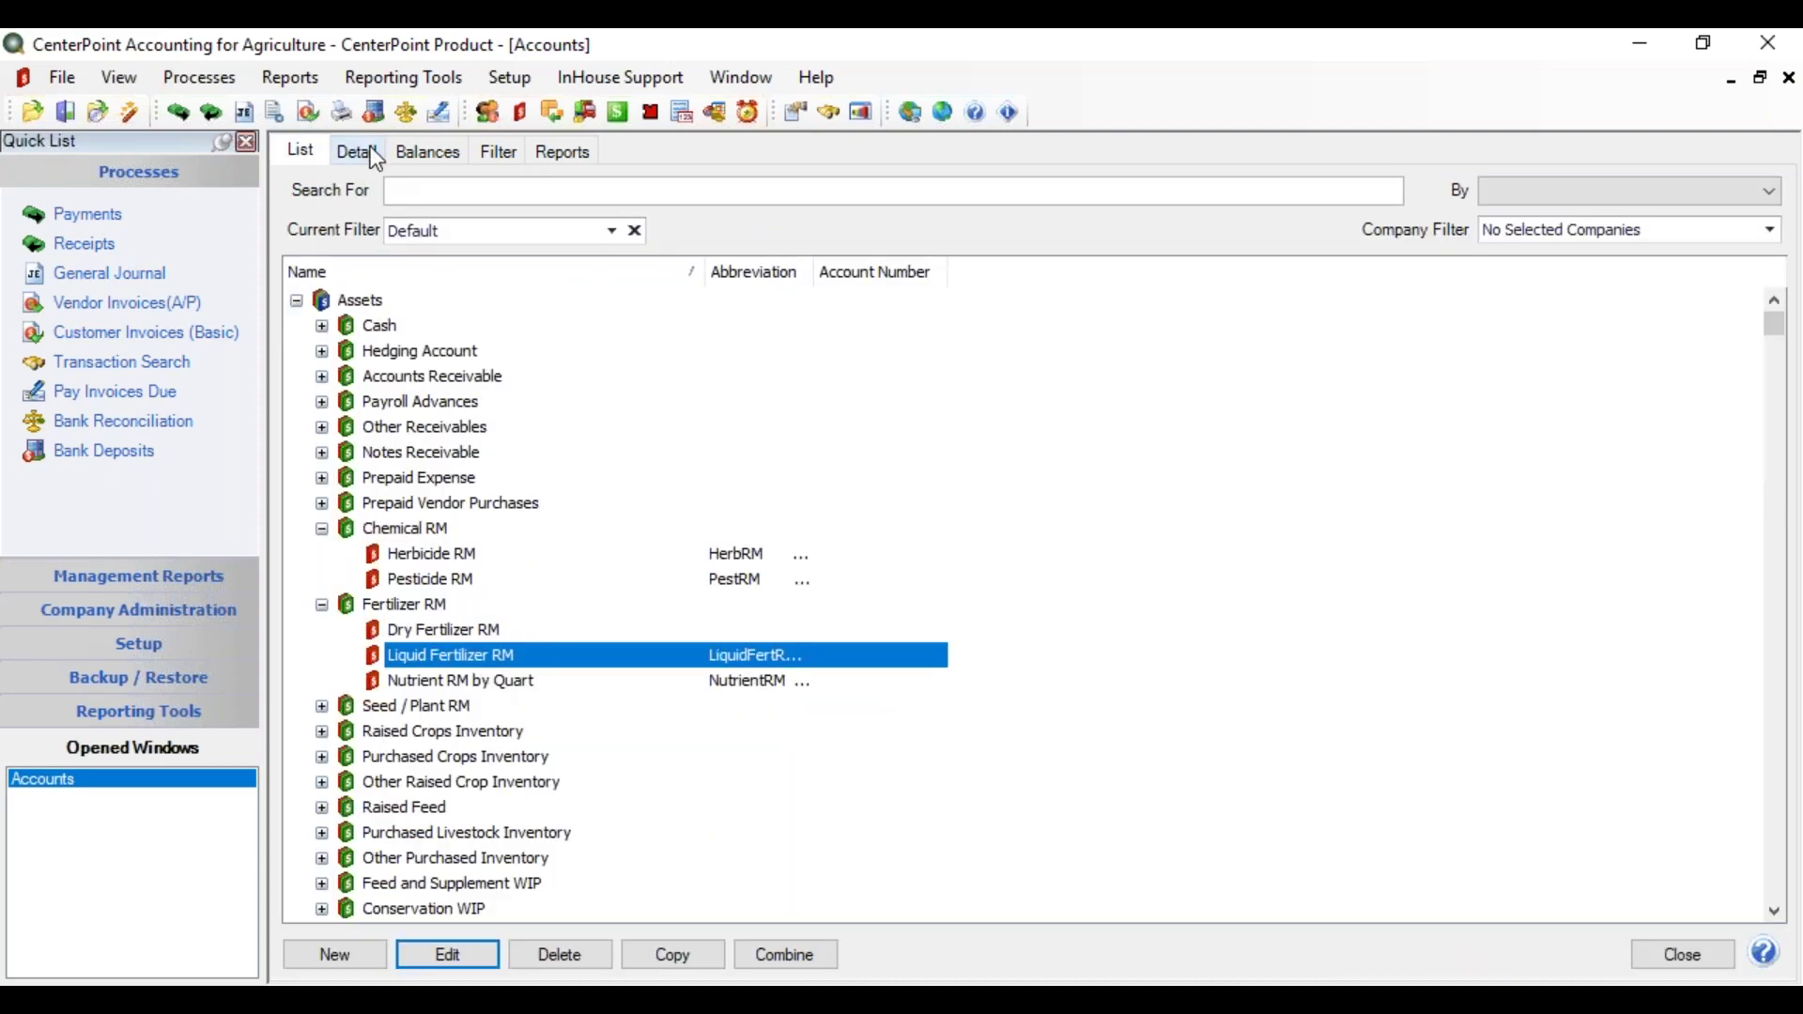
click(376, 157)
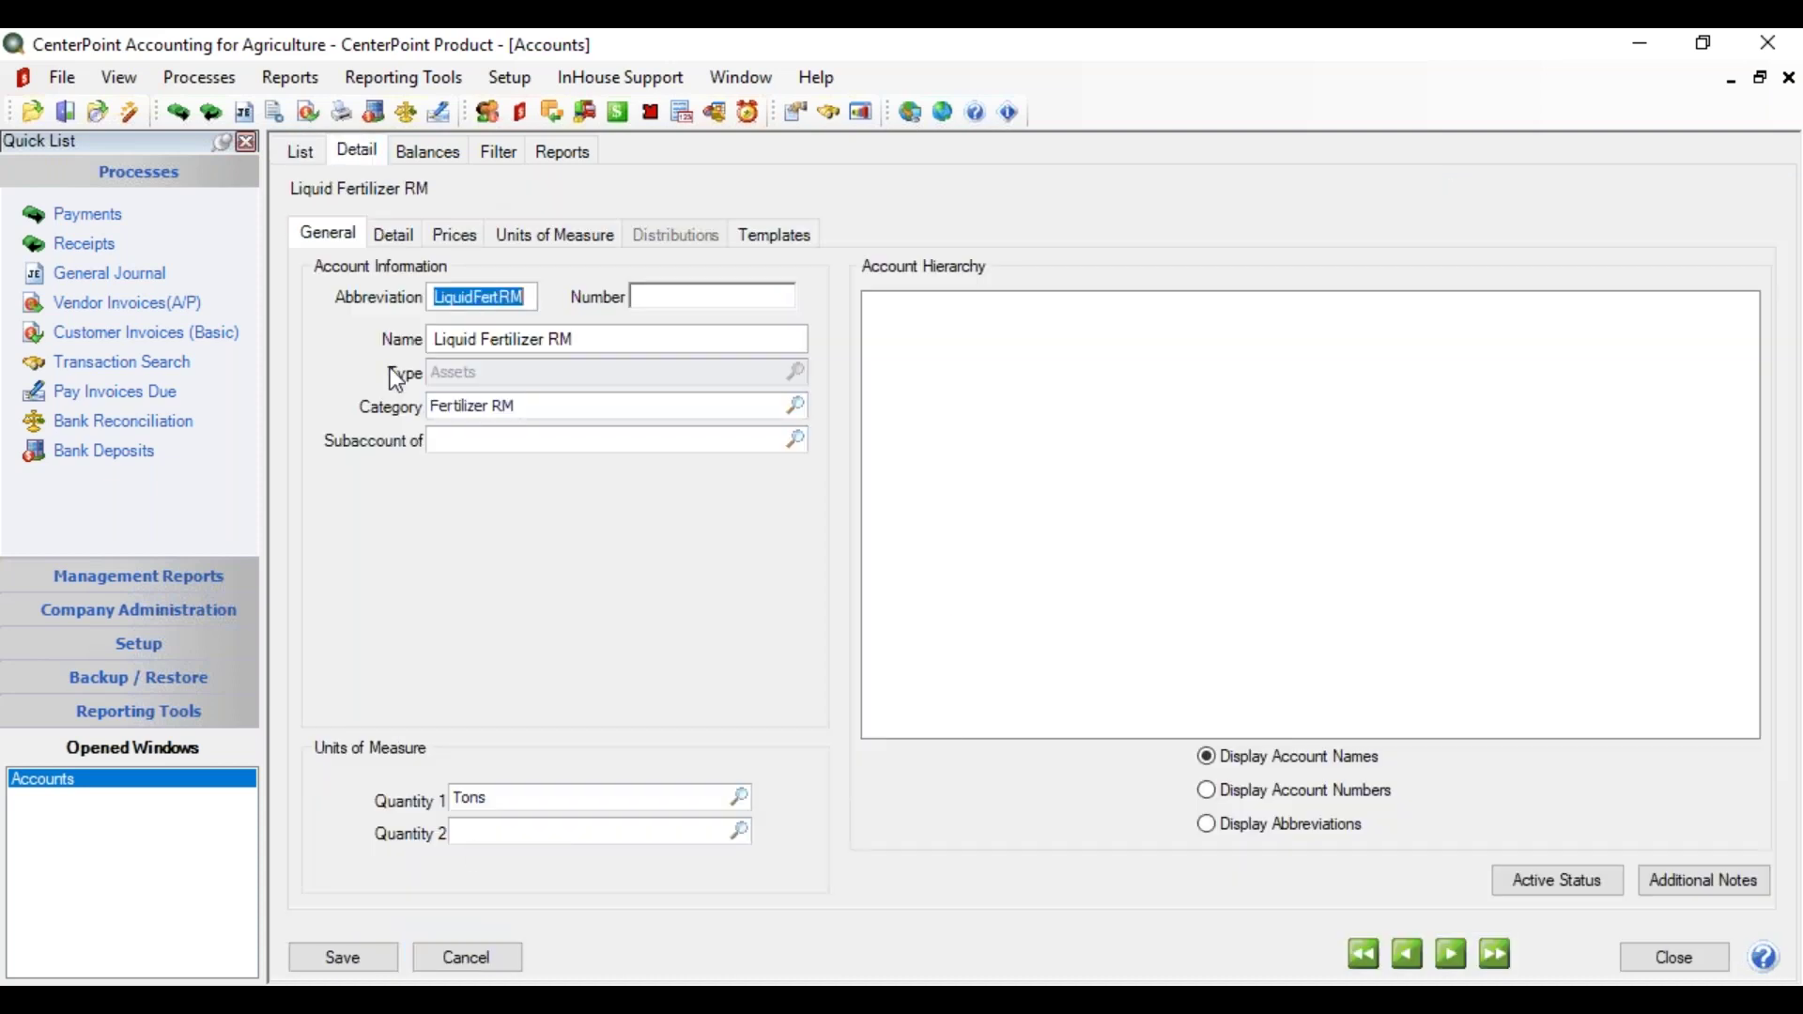
click(312, 151)
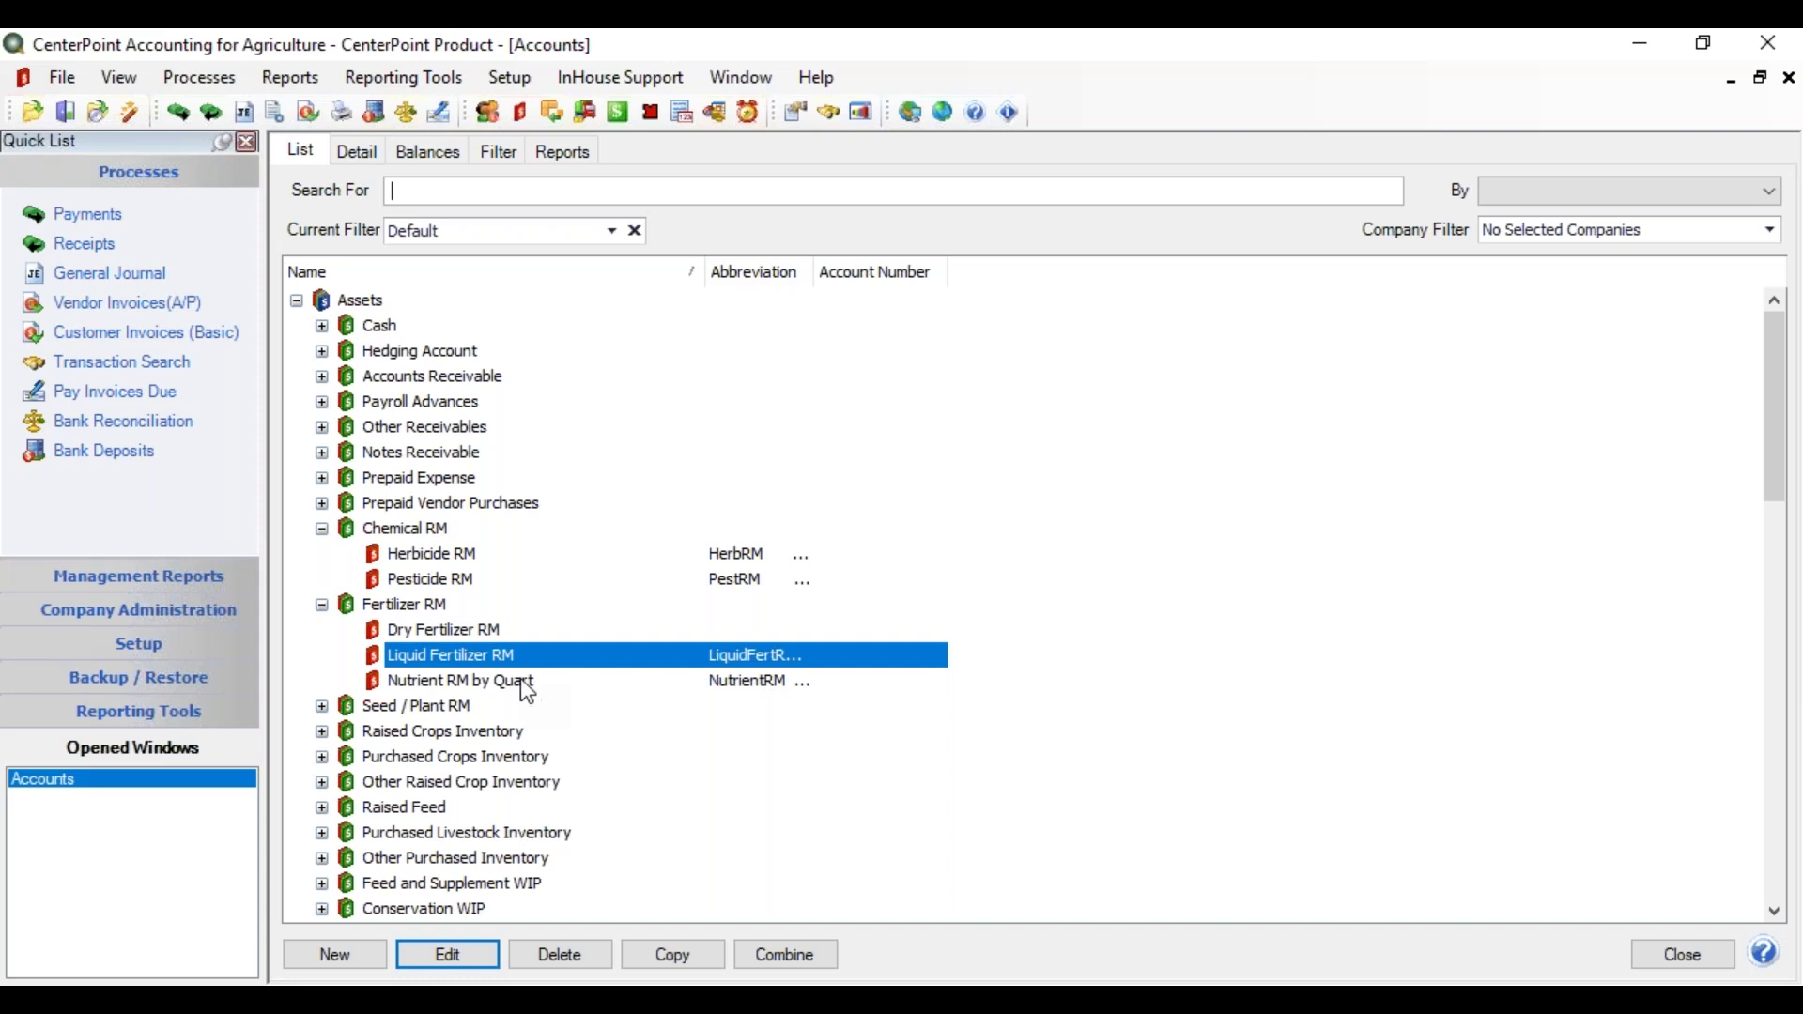
Examine the WIP account, offset account and product type assigned to the Dry Fertilizer RM account.
click(463, 628)
click(359, 152)
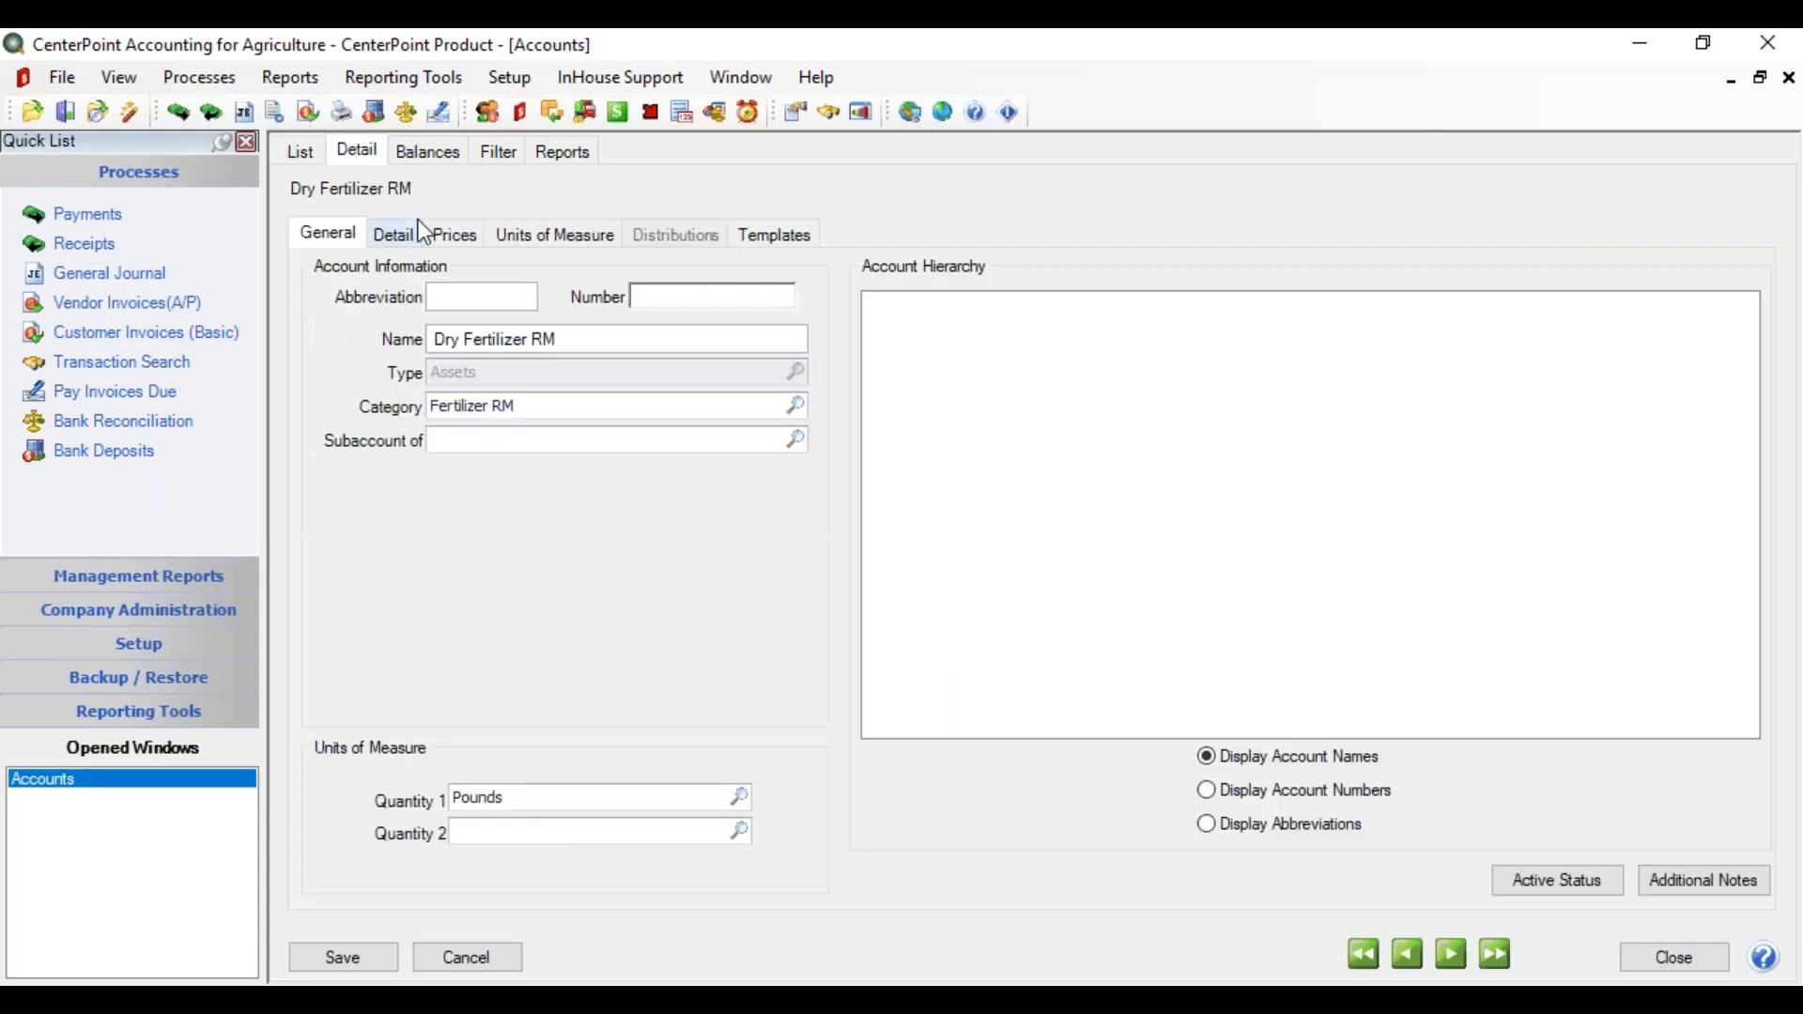
click(398, 236)
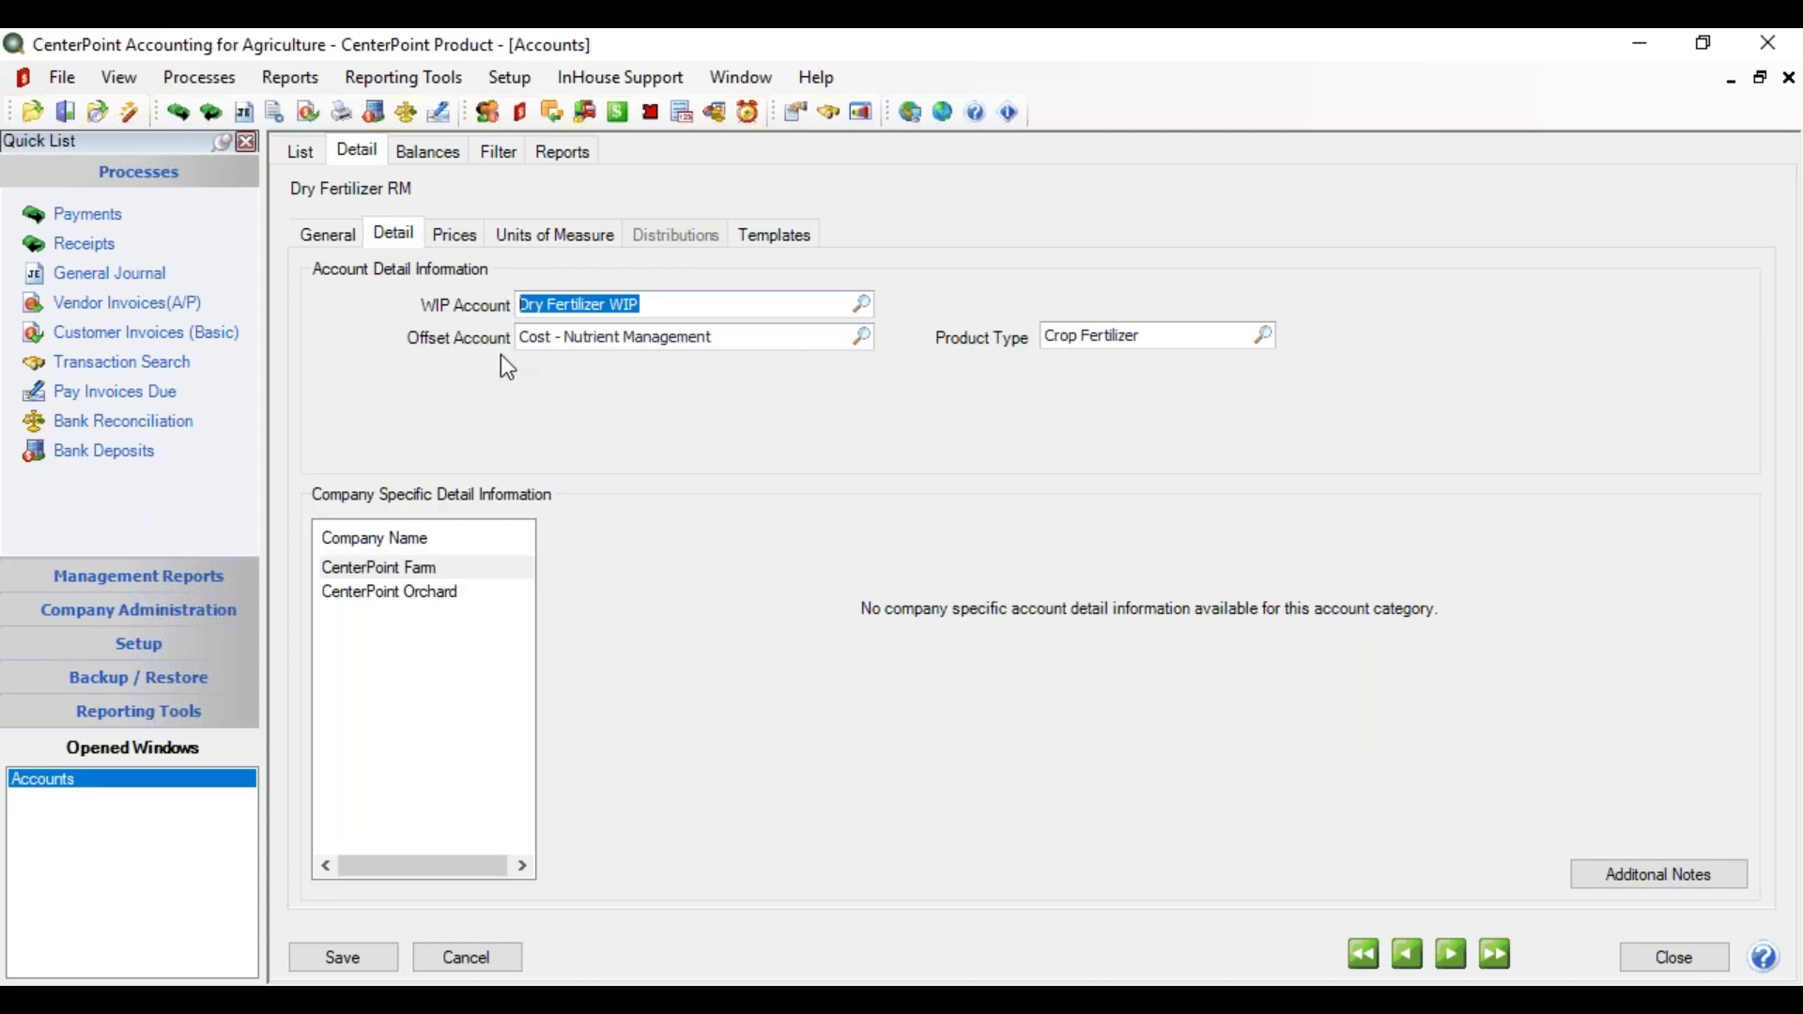
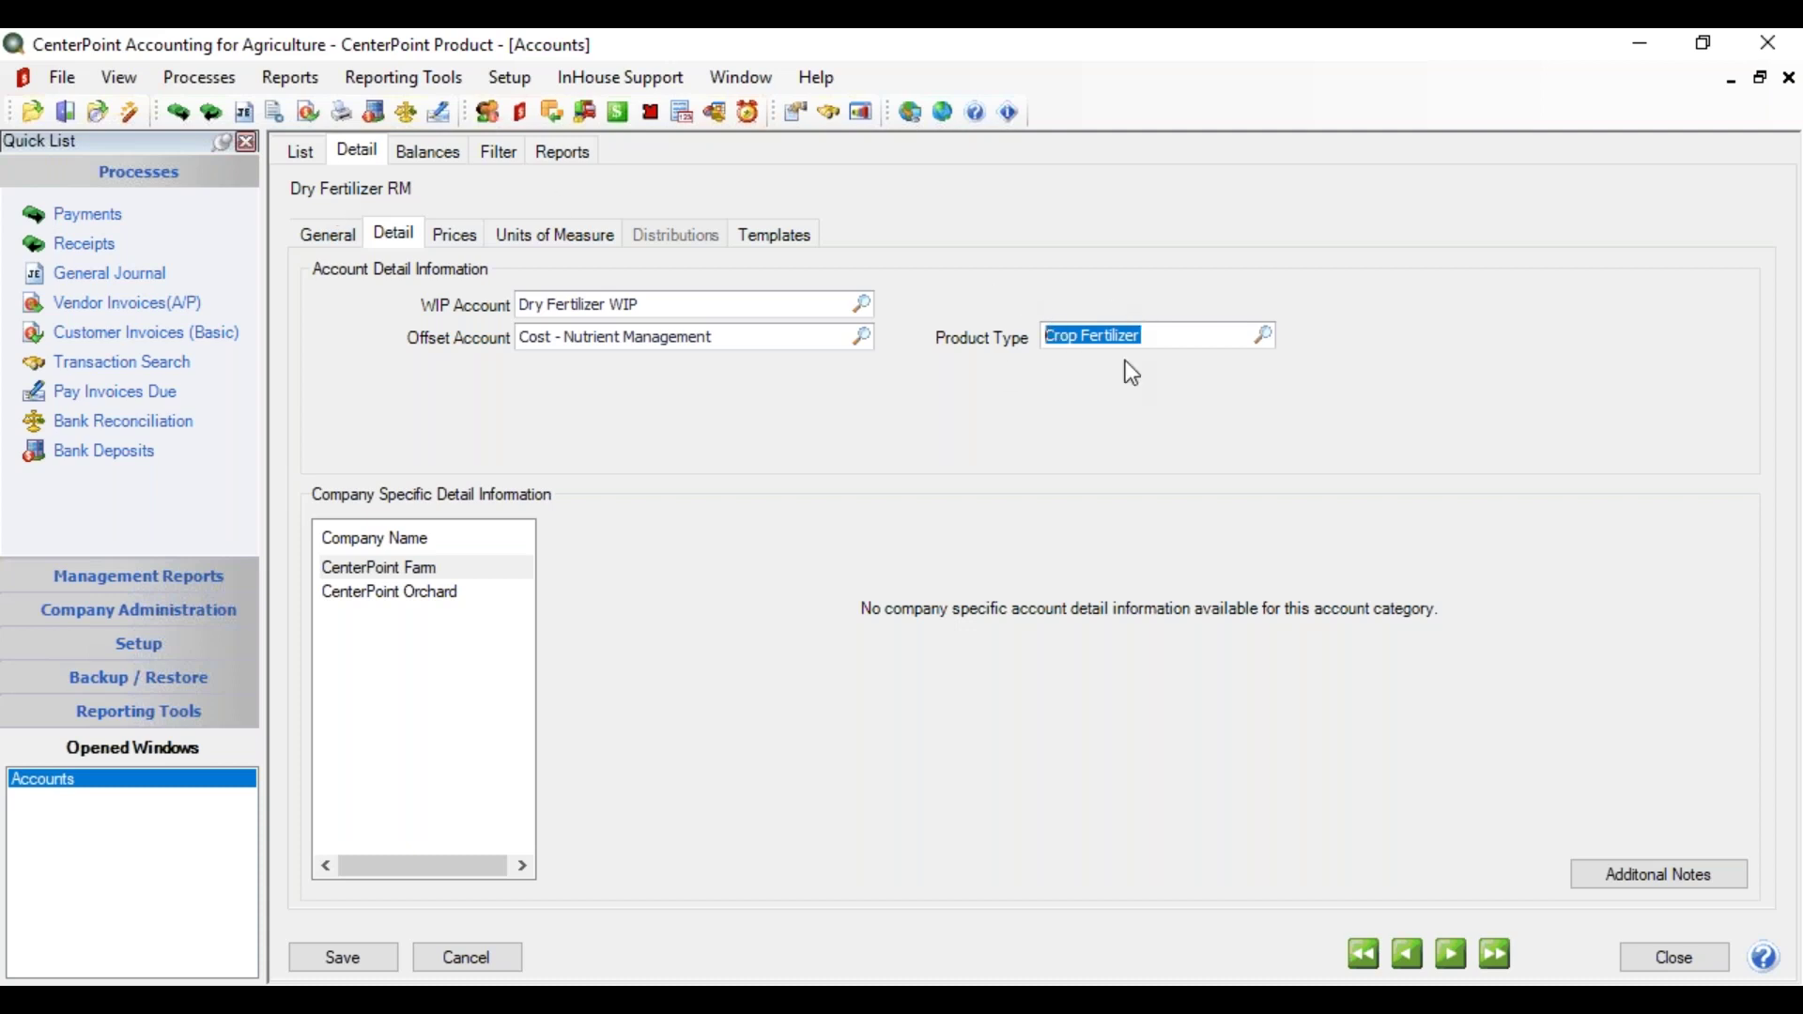
Start a new payment with Dry Fertilizer RM as the account on the first line.
click(86, 218)
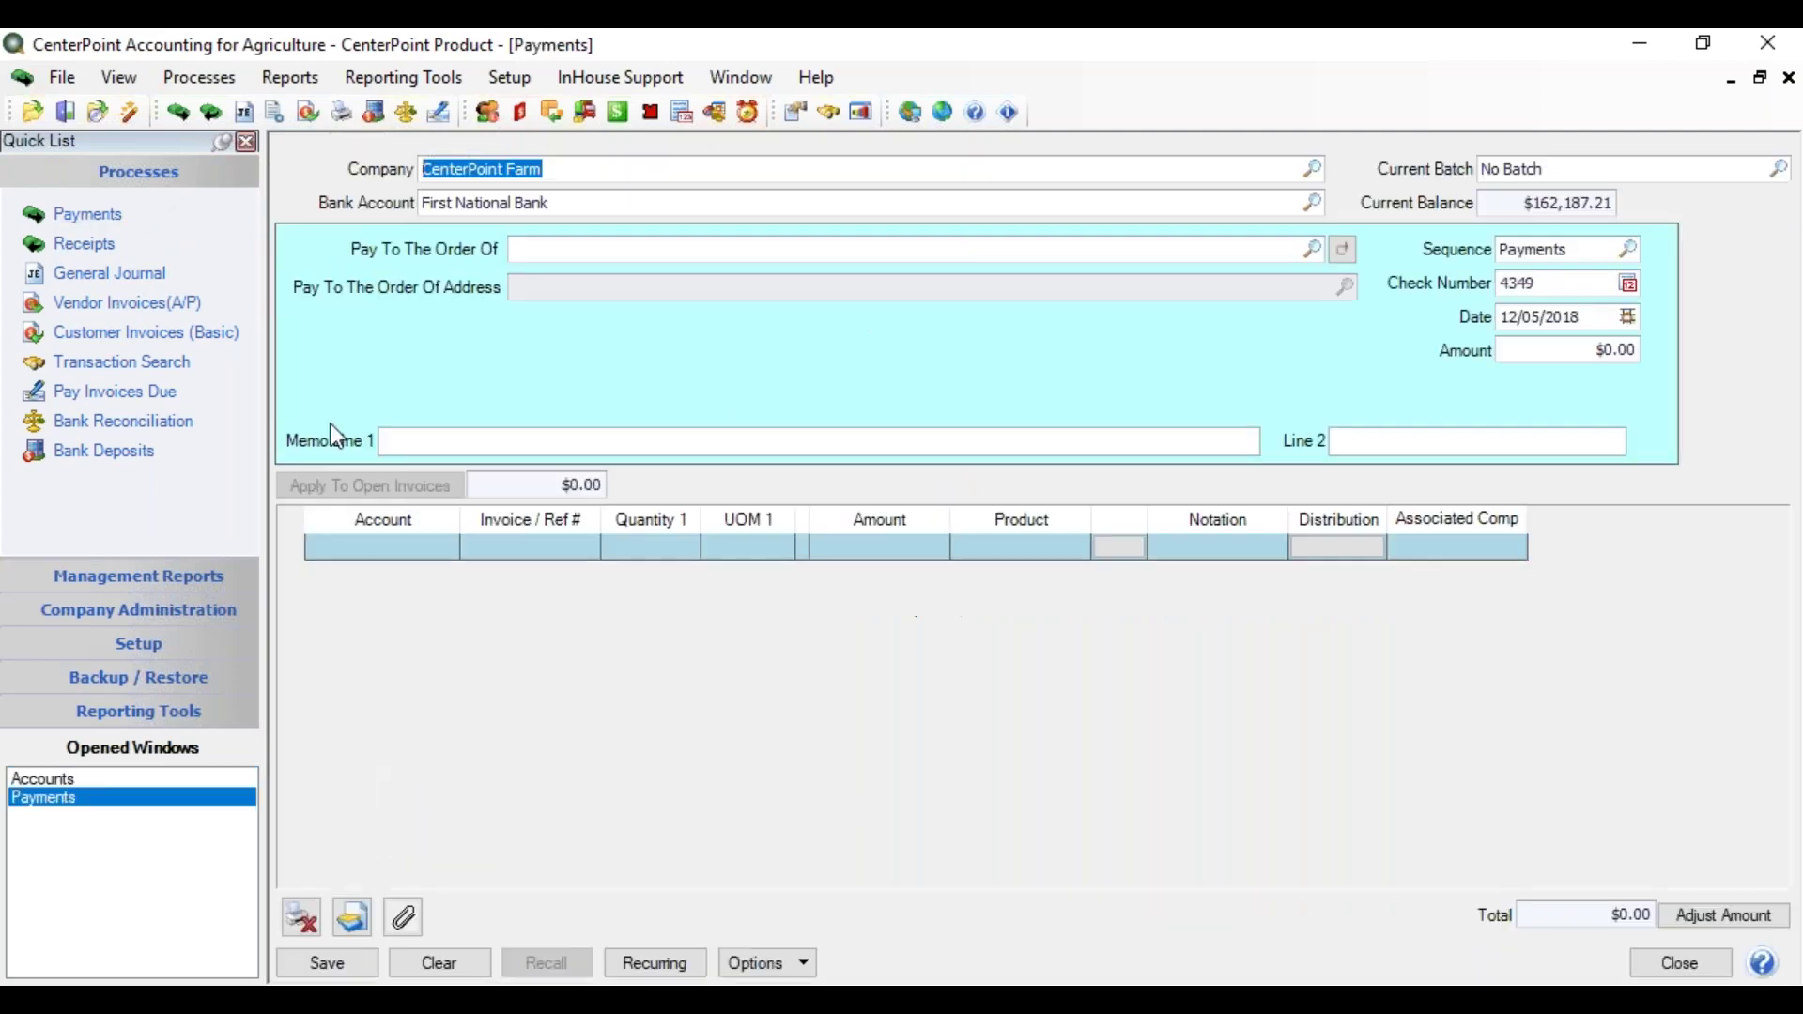
click(393, 543)
text(dry)
key(Tab)
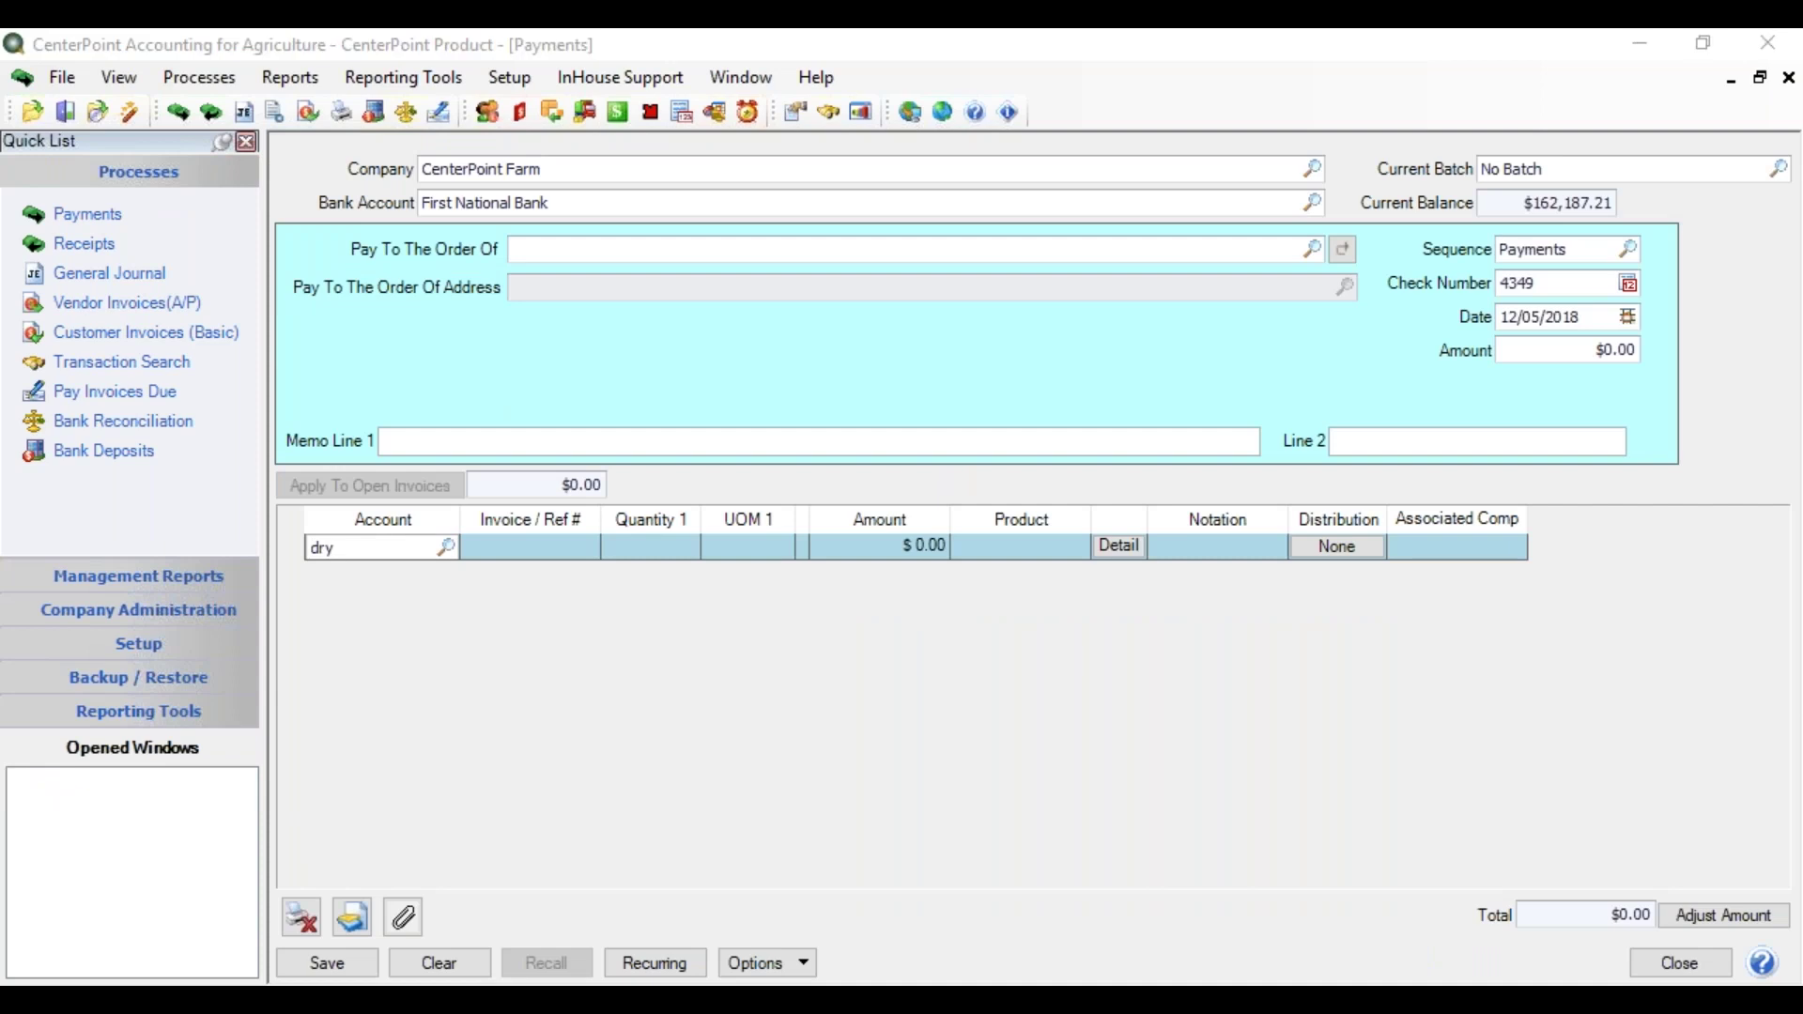
double_click(796, 436)
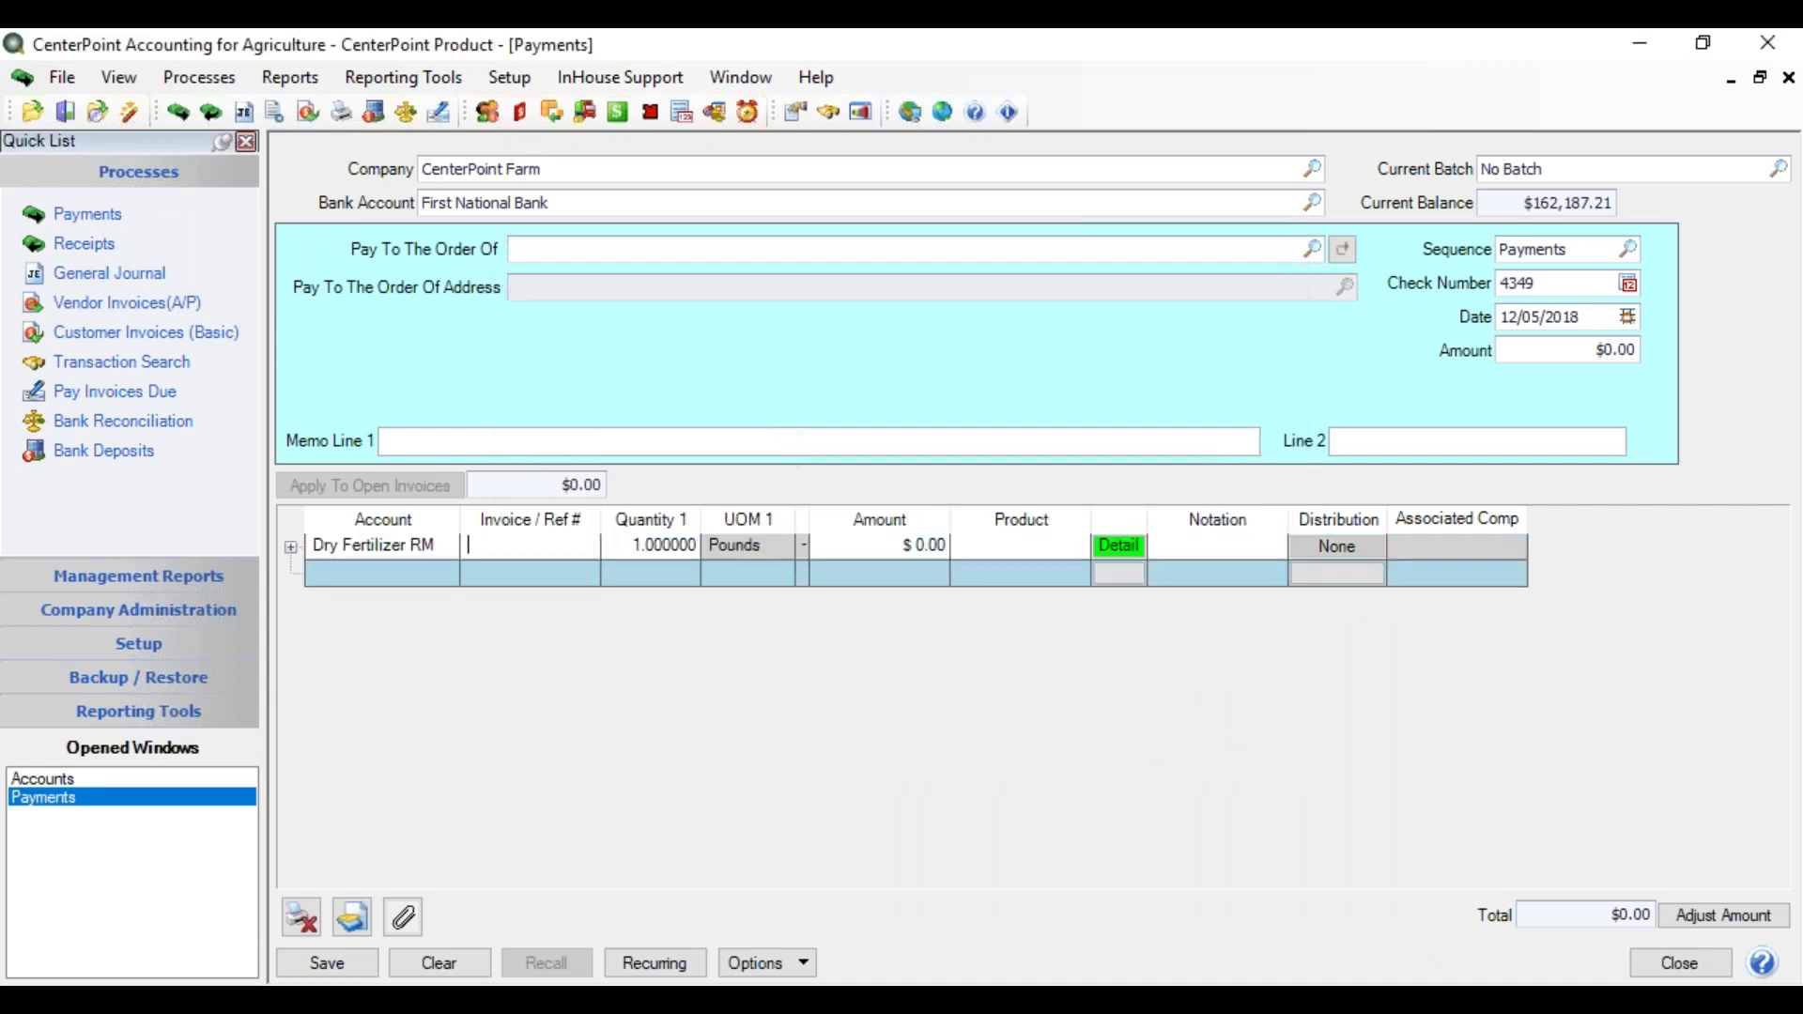
Choose NPK 16-16-16 as the product on the Dry Fertilizer RM payment line, widening the lookup's product category column.
click(1075, 550)
click(1076, 548)
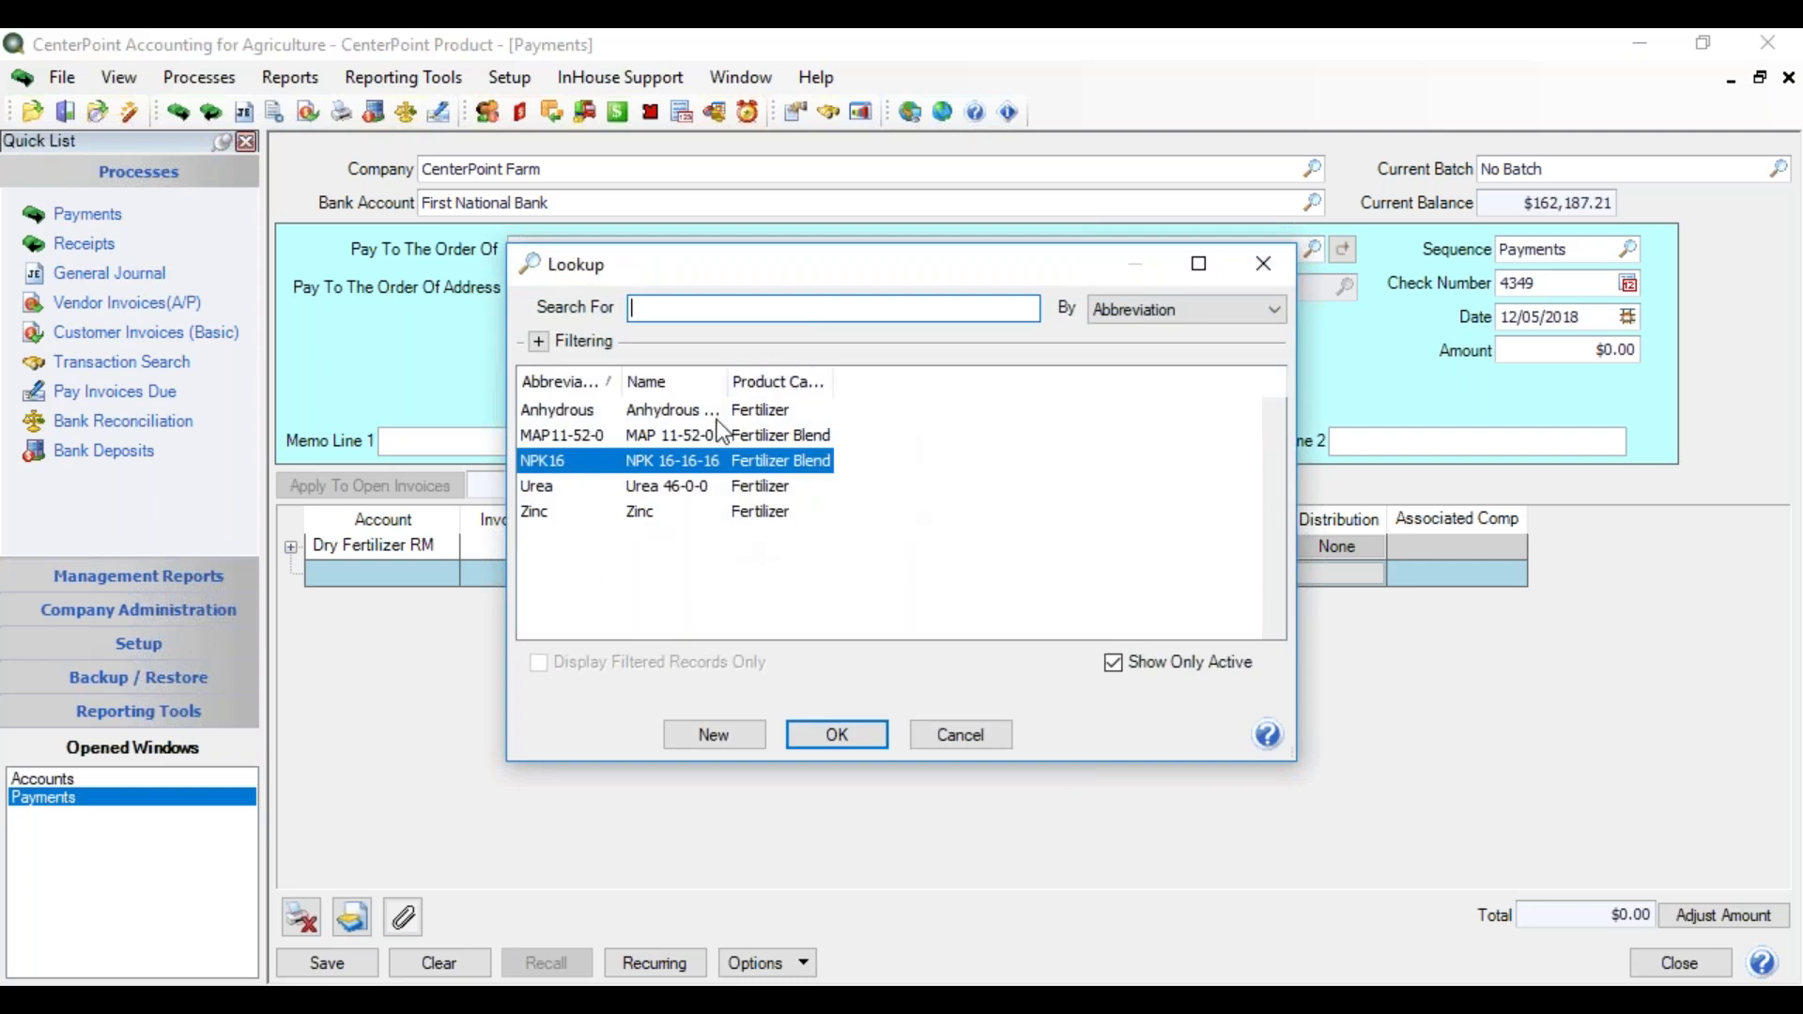
drag(826, 382, 960, 386)
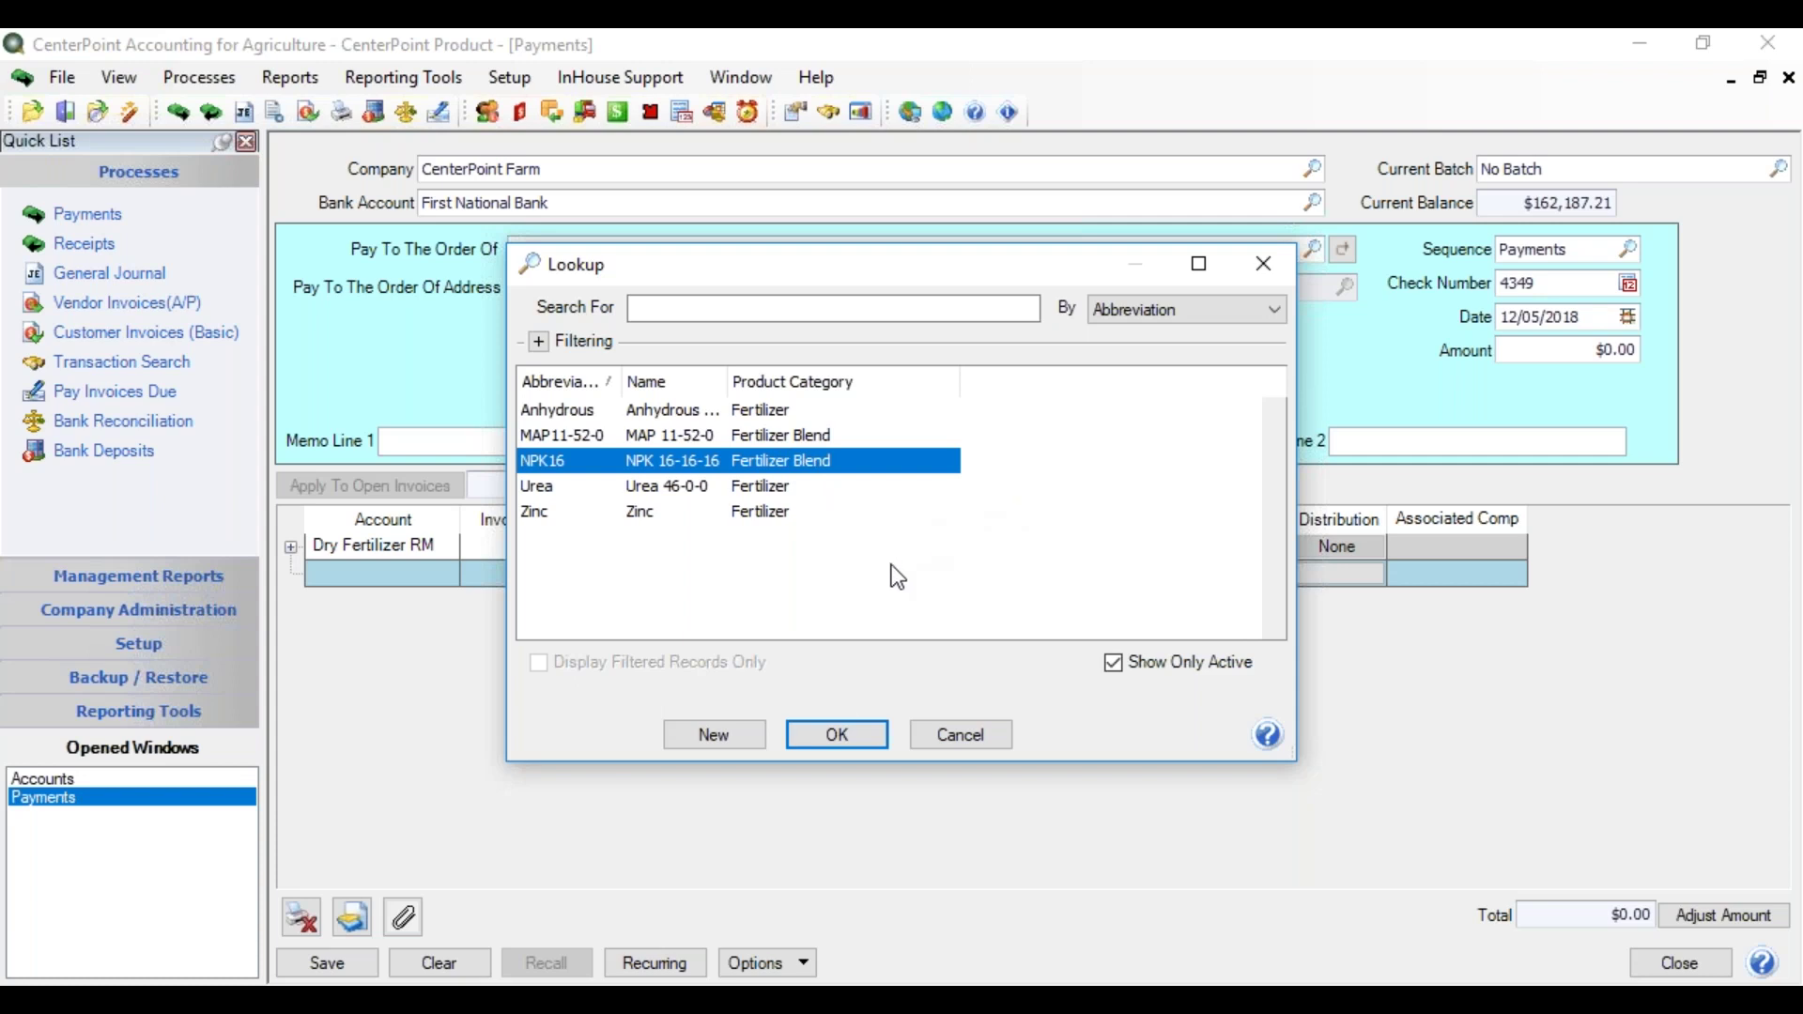
click(856, 734)
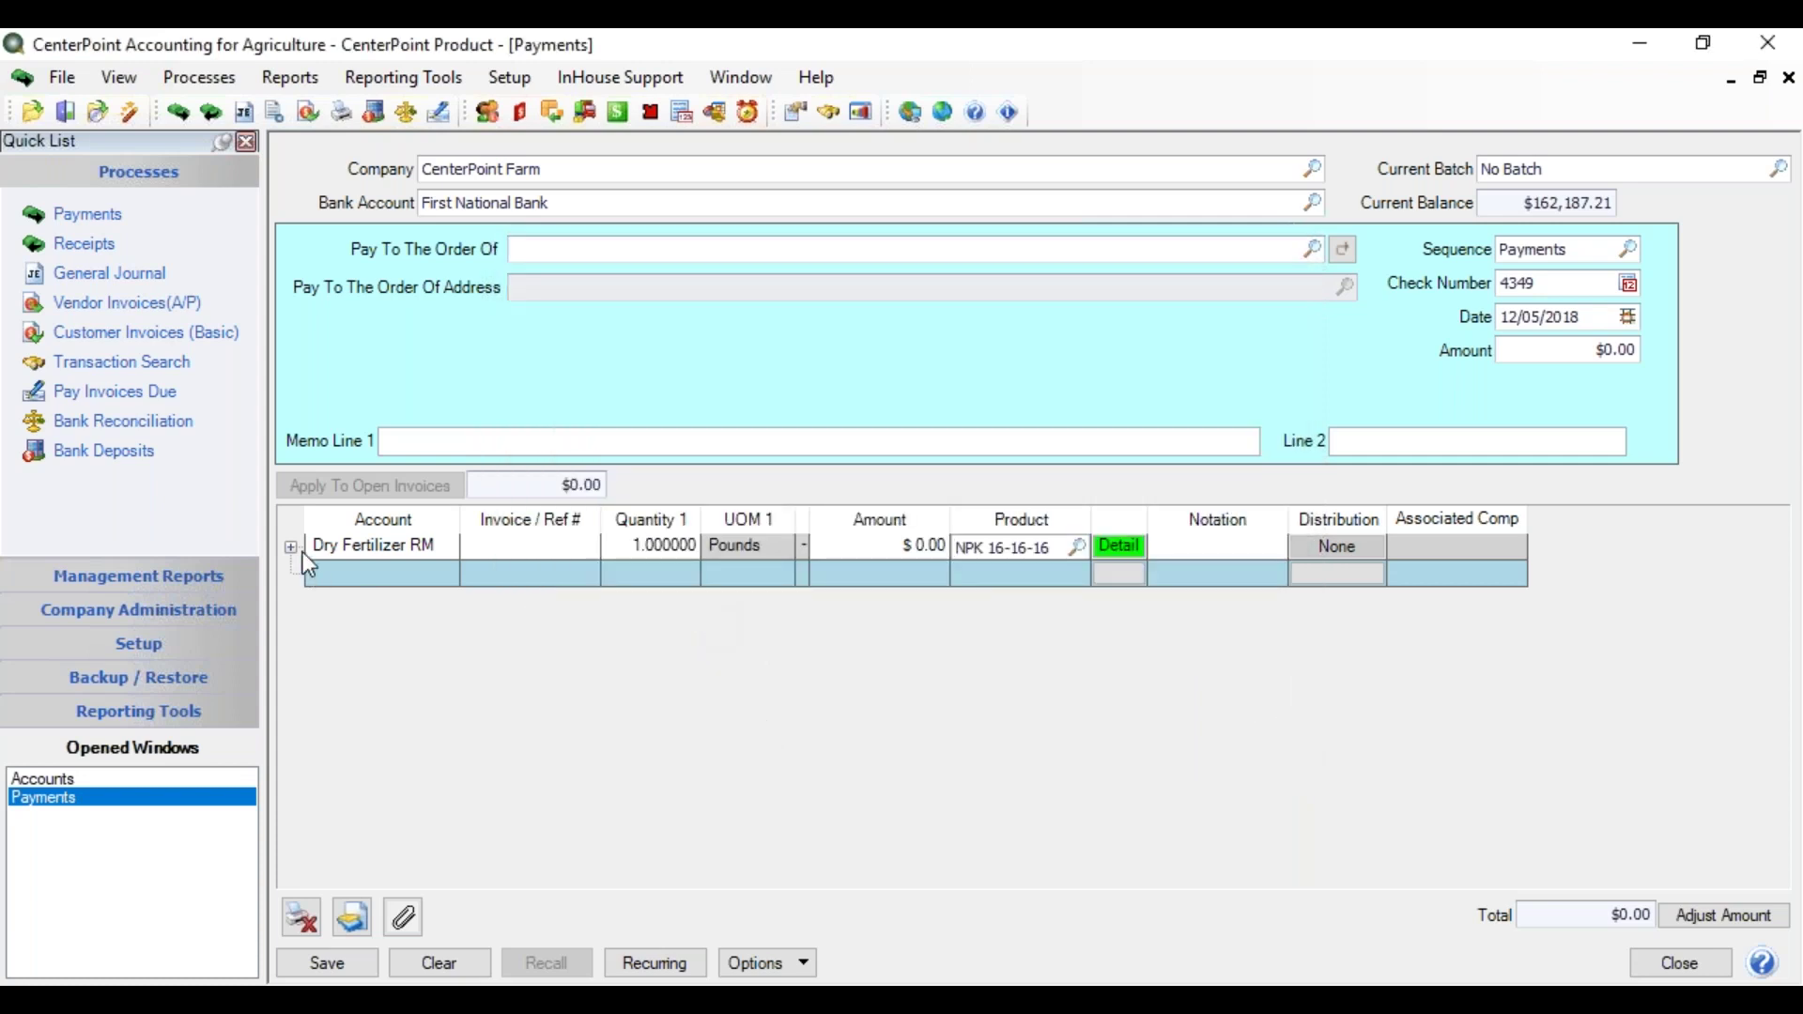
Clear and close the unsaved payment, and save the Dry Fertilizer RM account.
click(479, 963)
click(1704, 963)
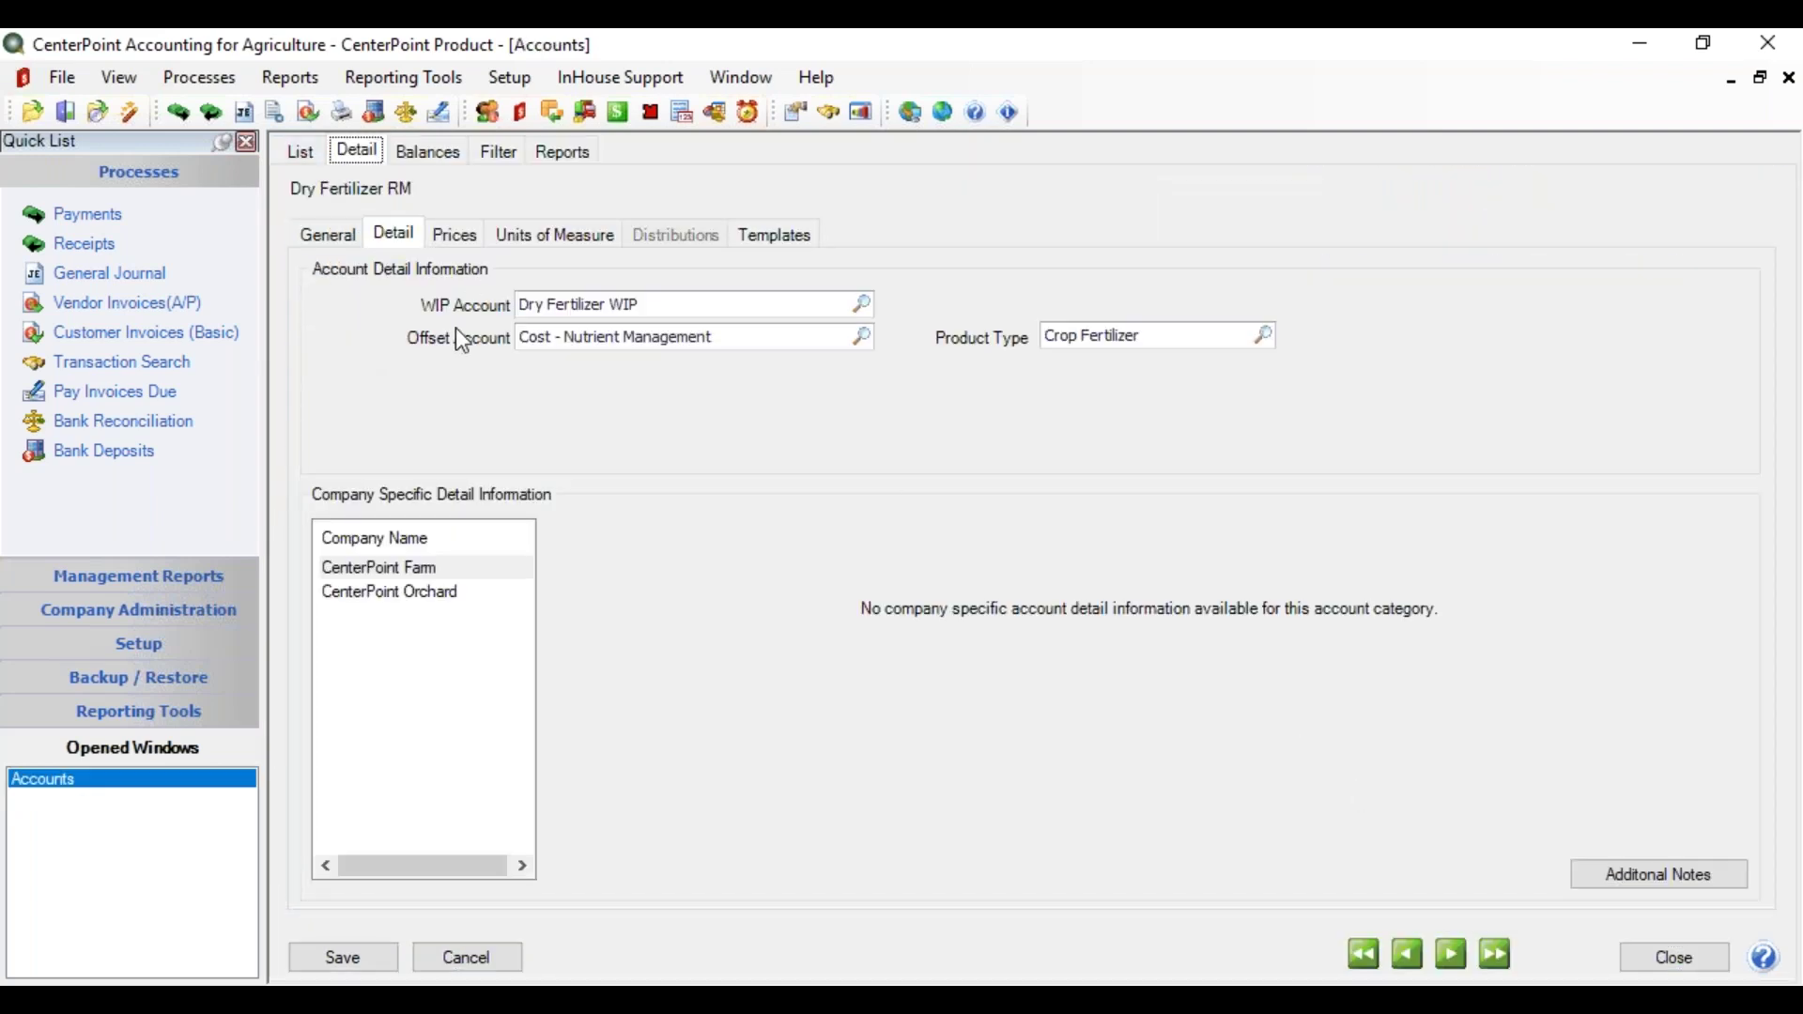
click(350, 958)
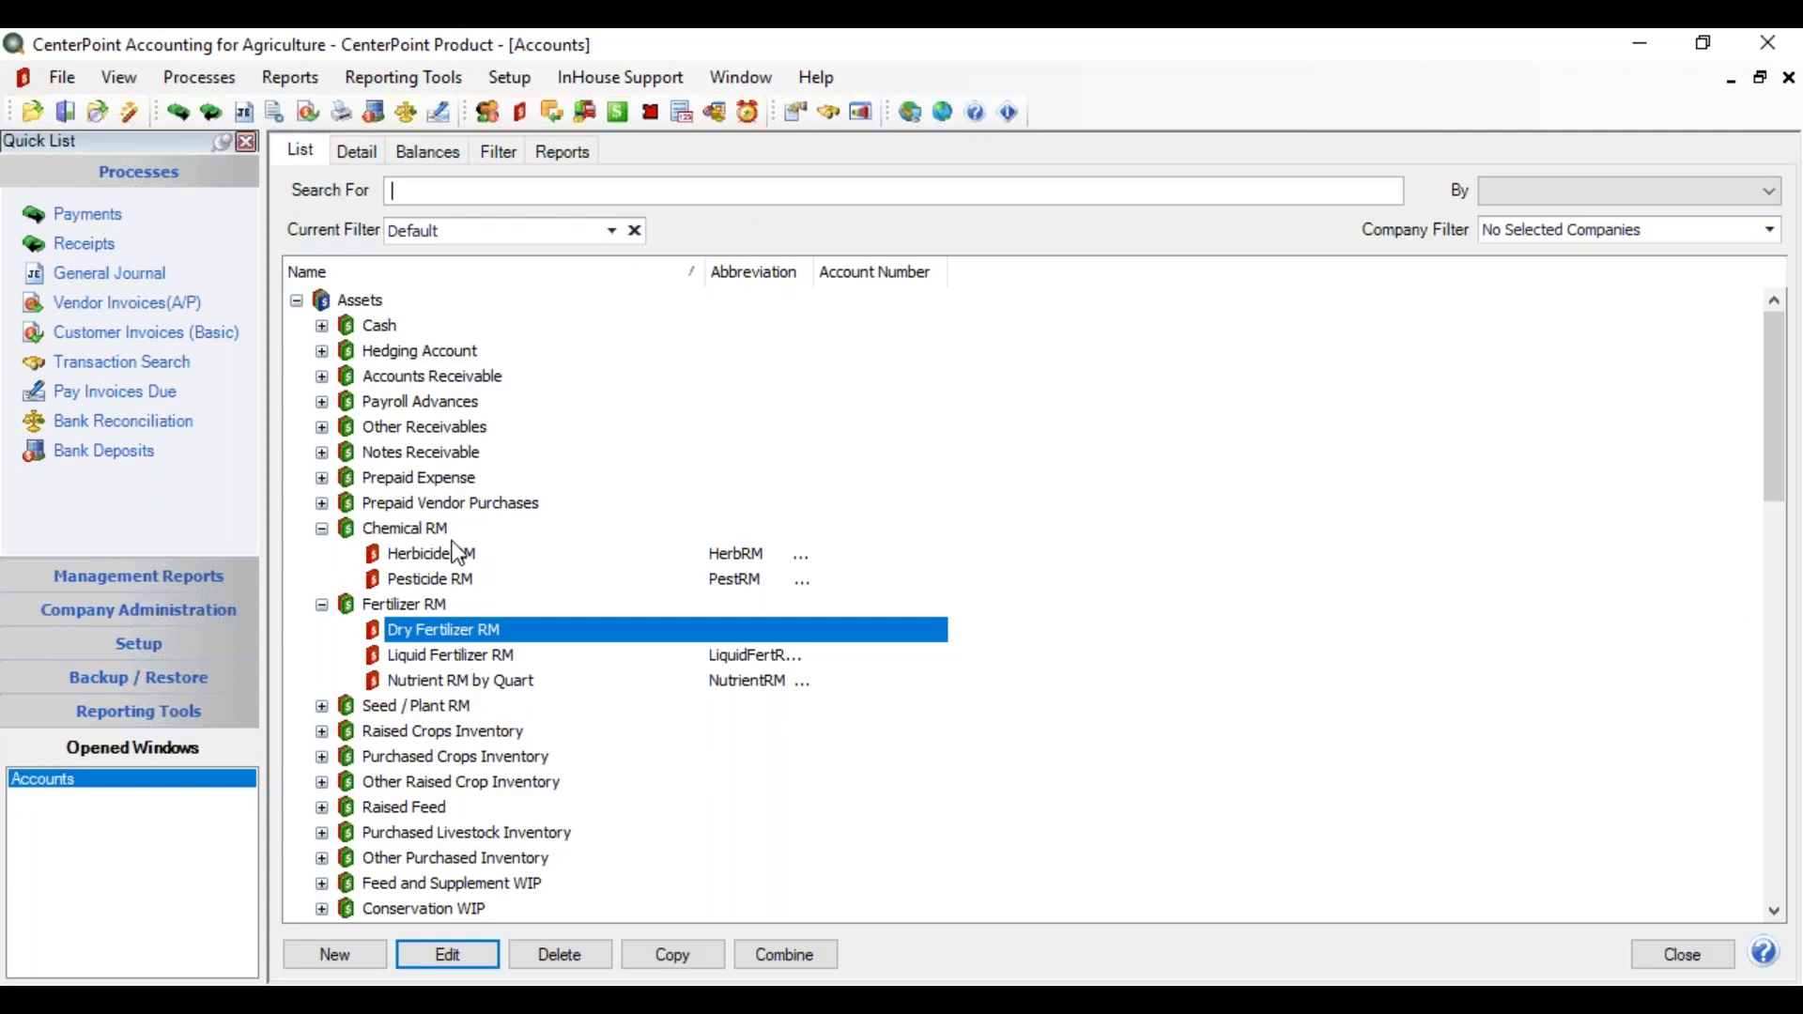
Deactivate the Seed/Plants WIP accounts Corn - Pioneer P0062, Corn Channel 199-29, SB Channel 1405 and SB-Channel 3303 for all companies.
drag(1772, 445, 1790, 580)
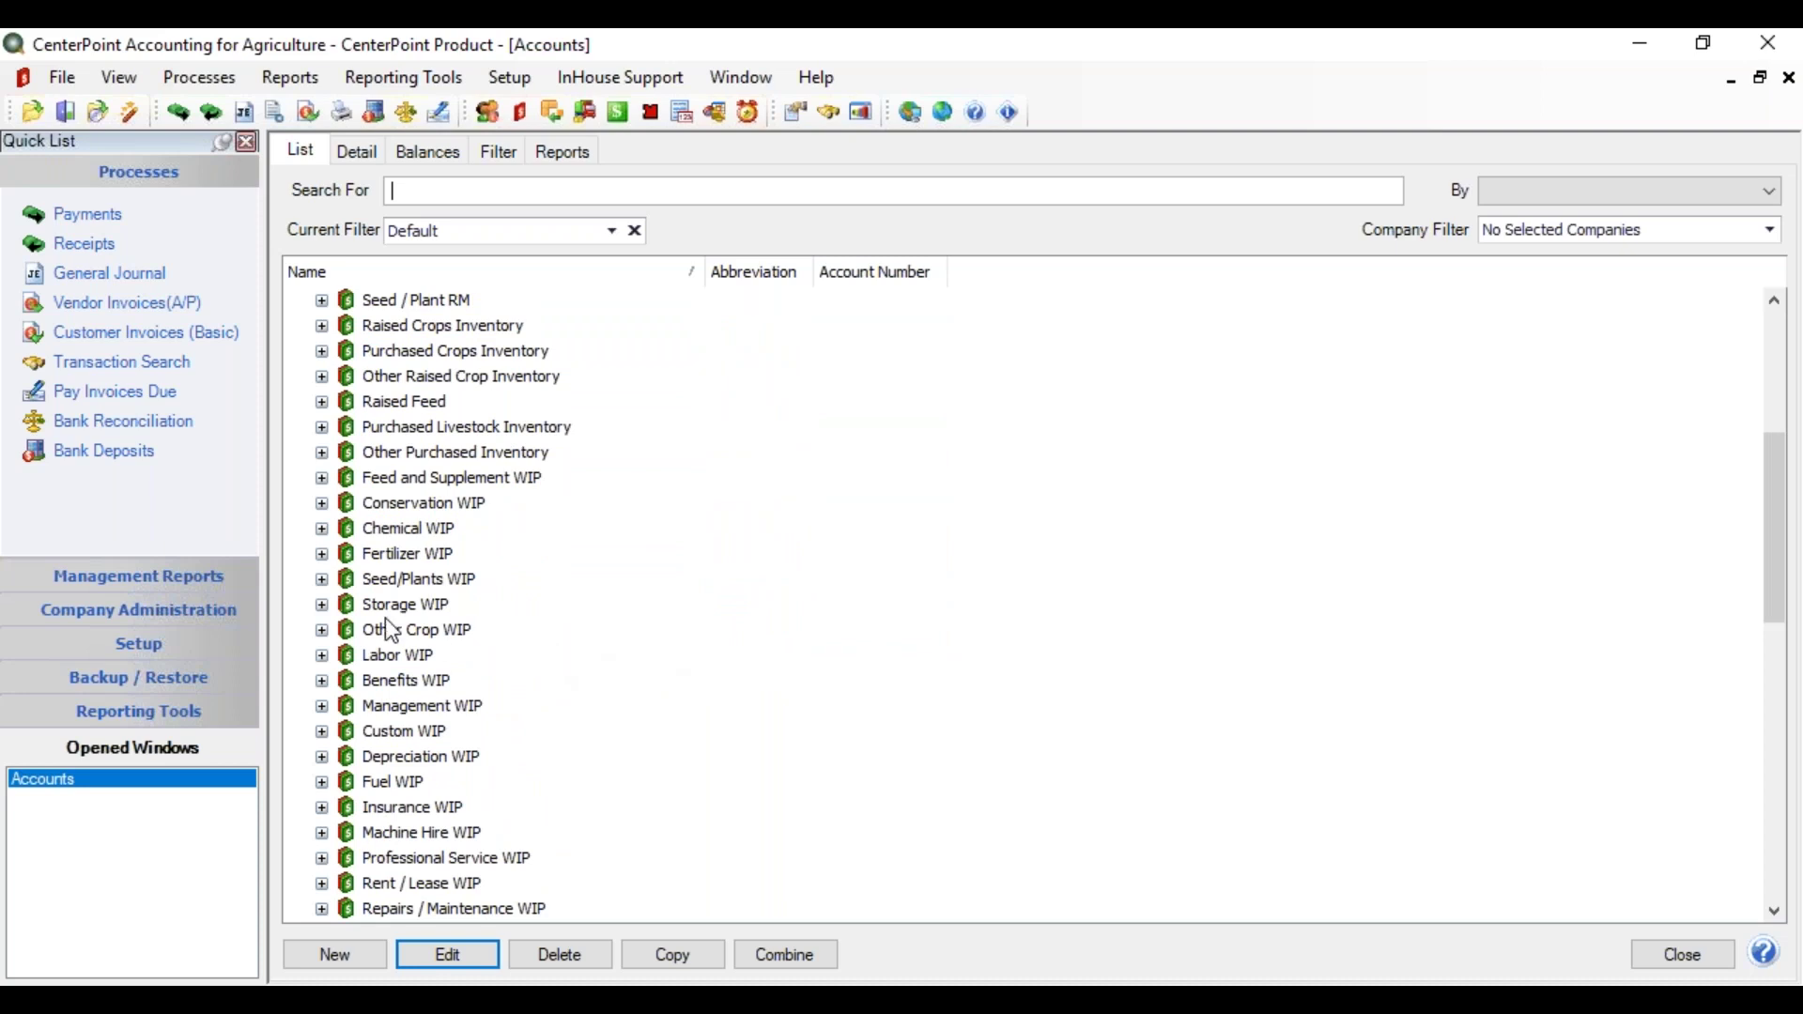
click(322, 579)
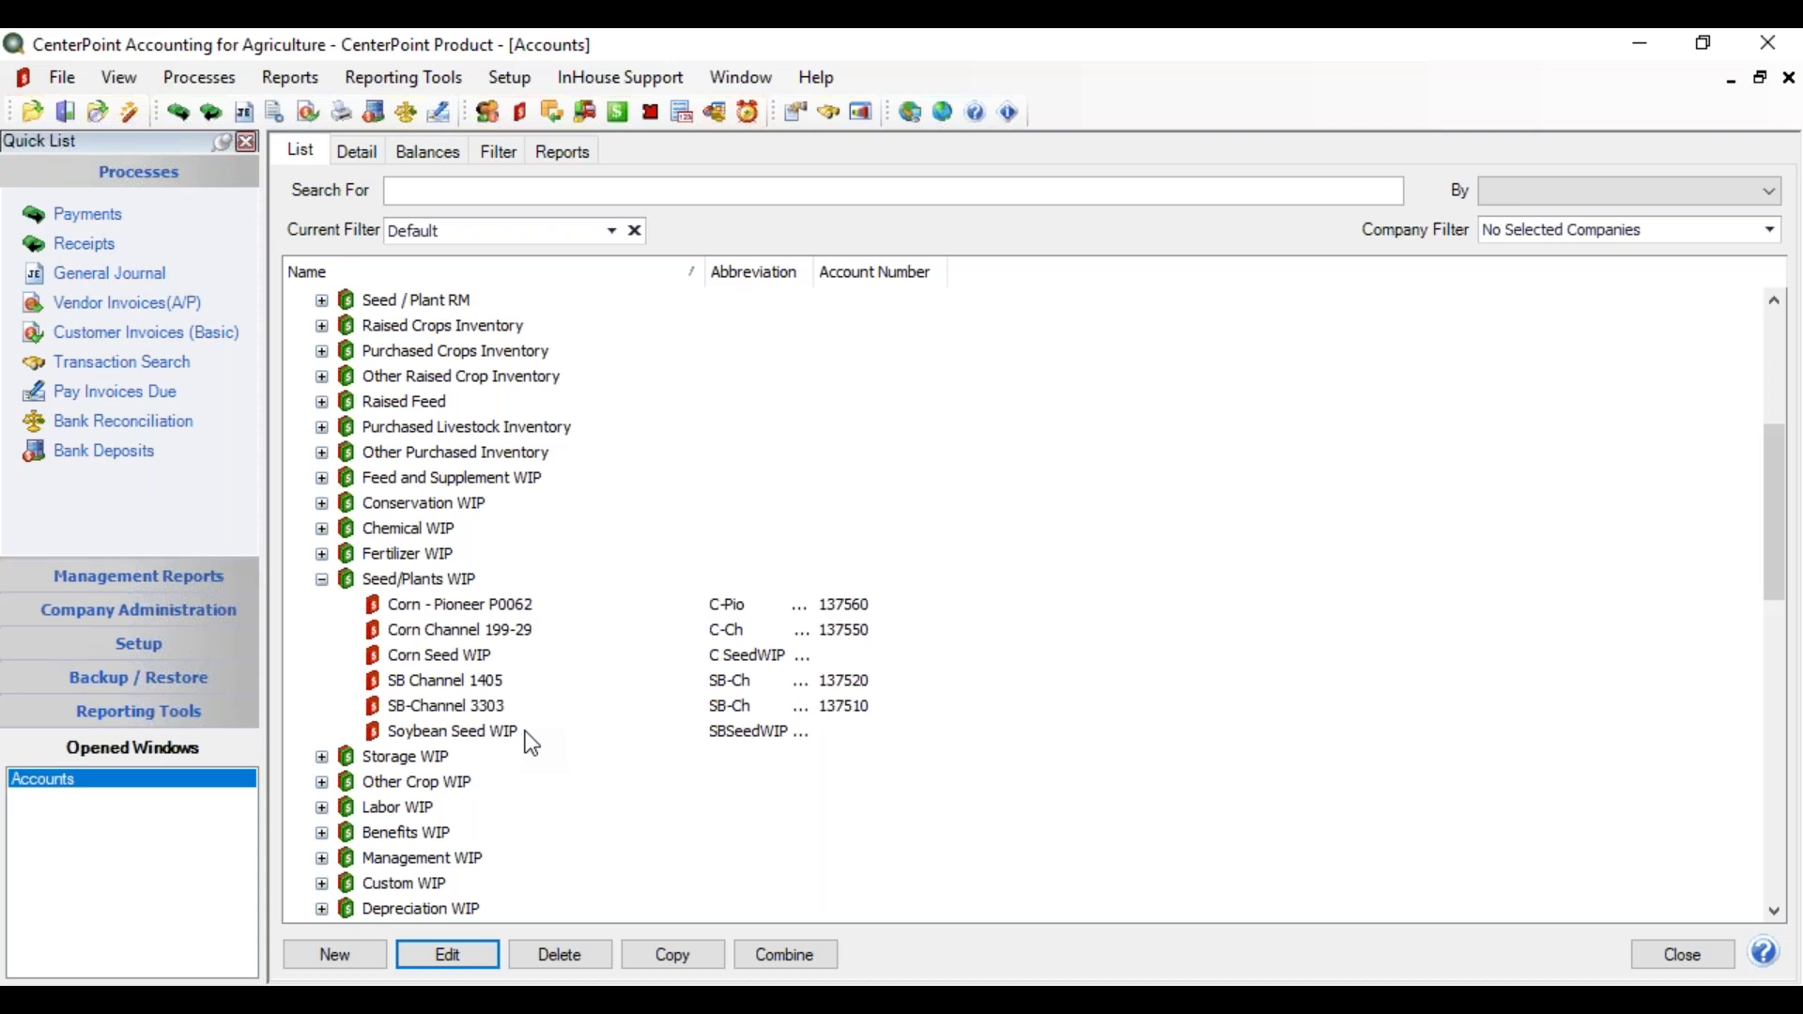
click(492, 604)
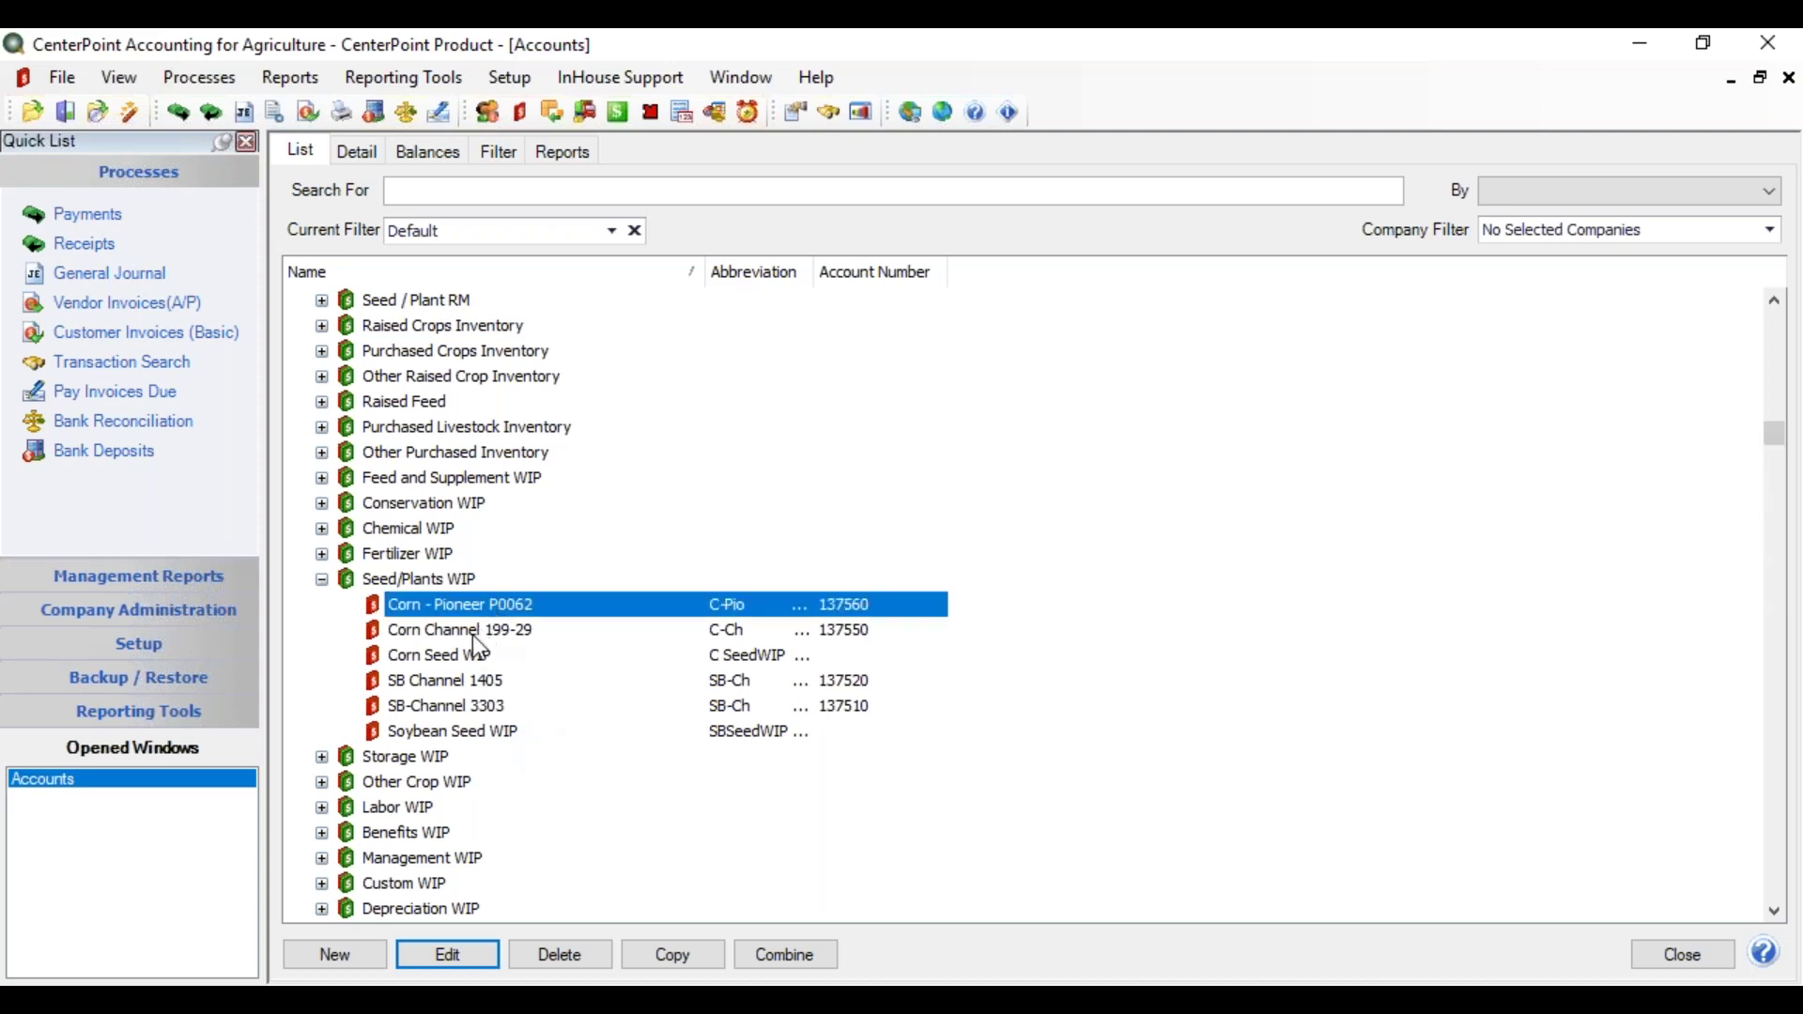
ctrl+click(471, 632)
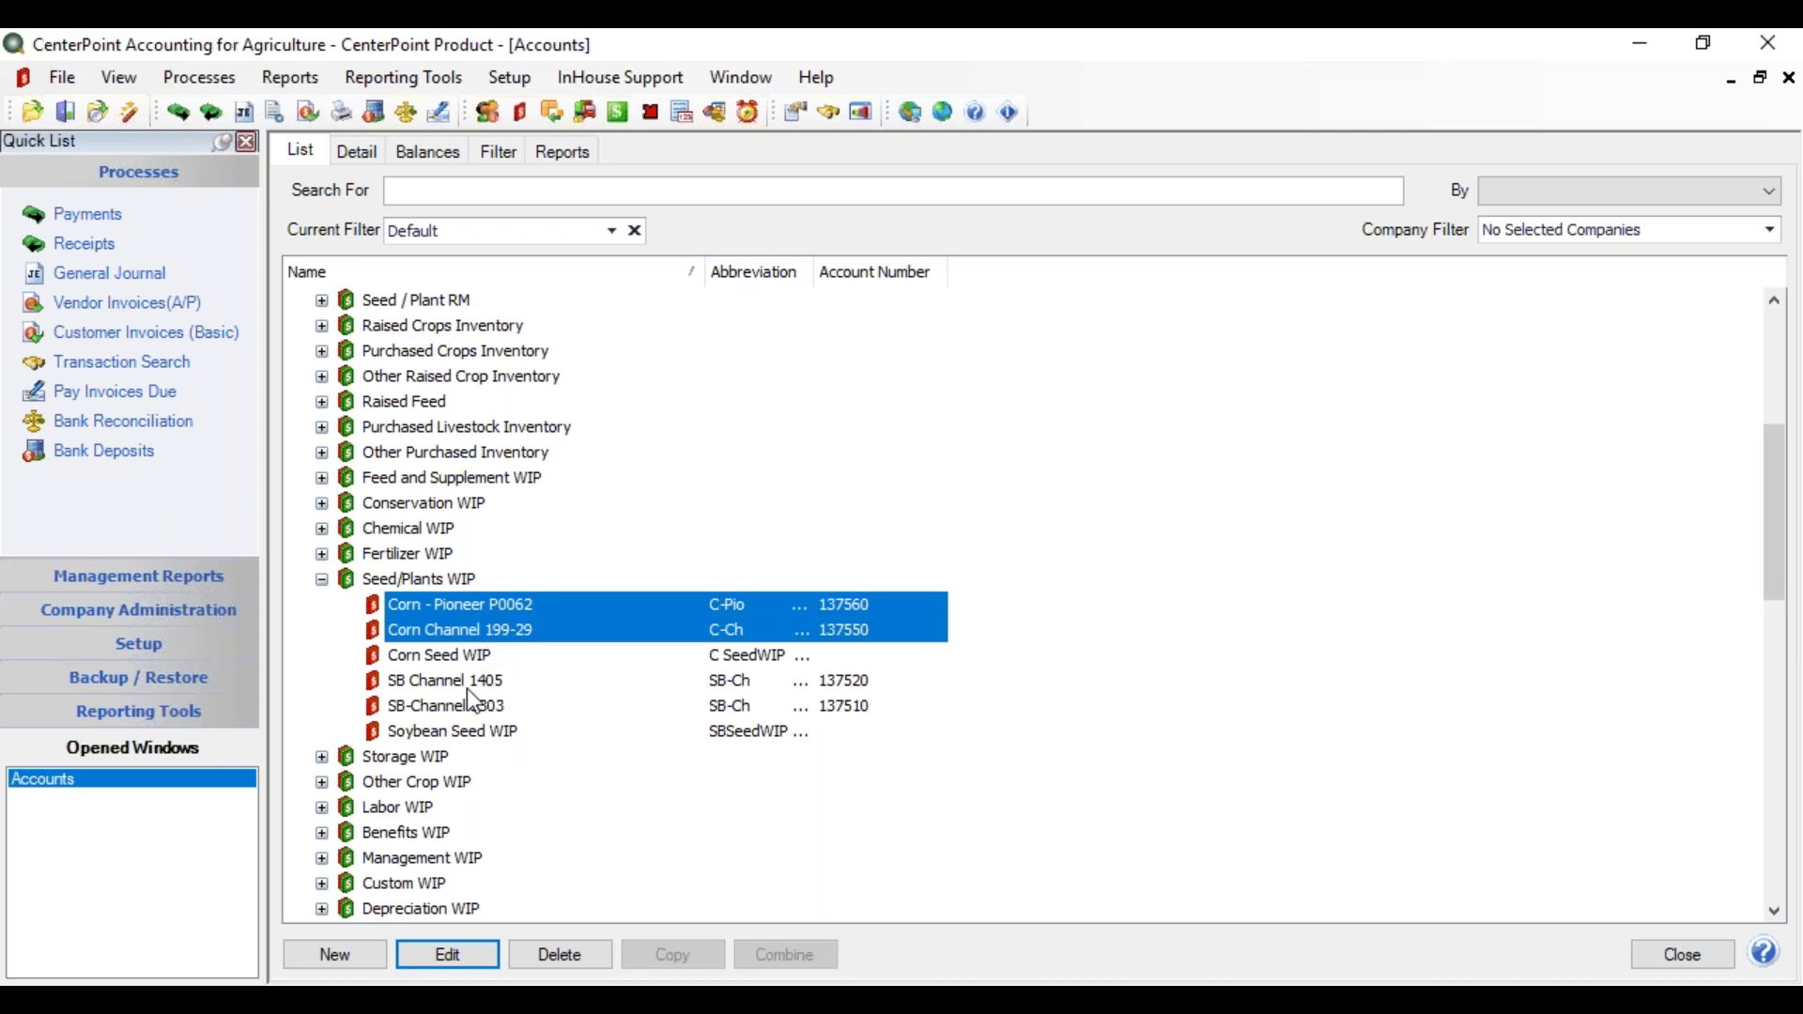
ctrl+click(465, 684)
ctrl+click(464, 706)
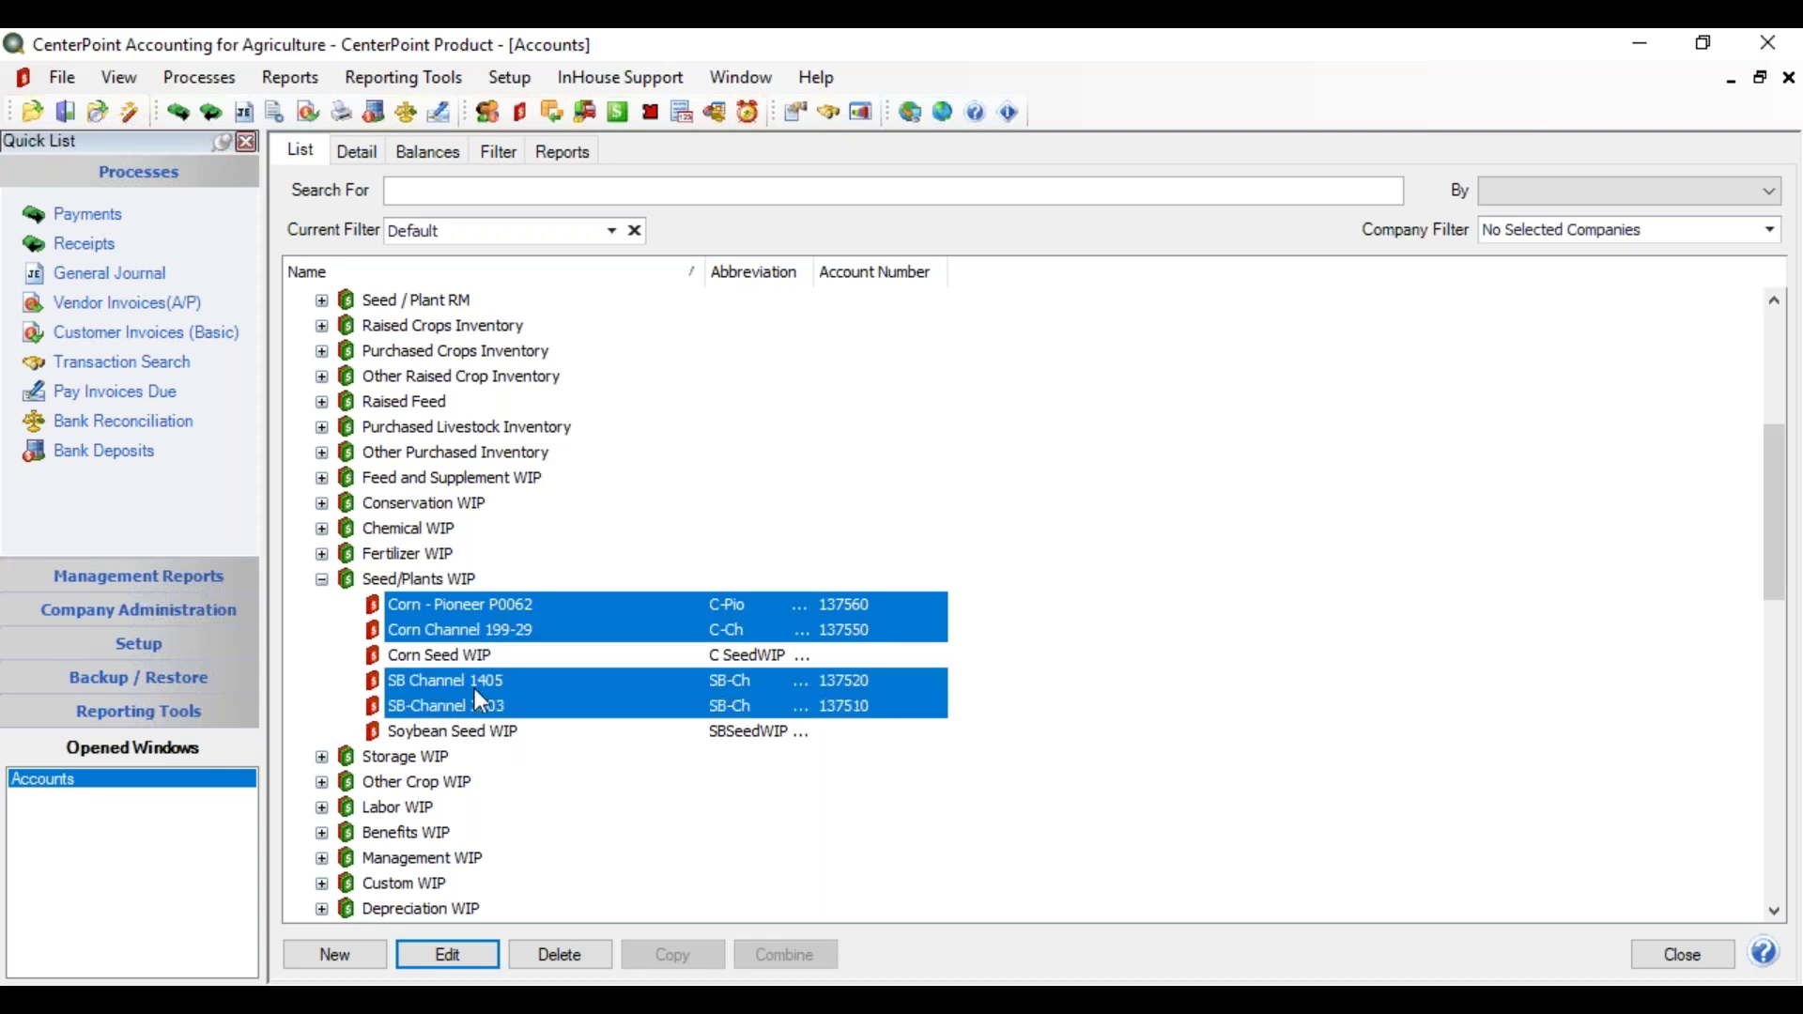
right_click(483, 682)
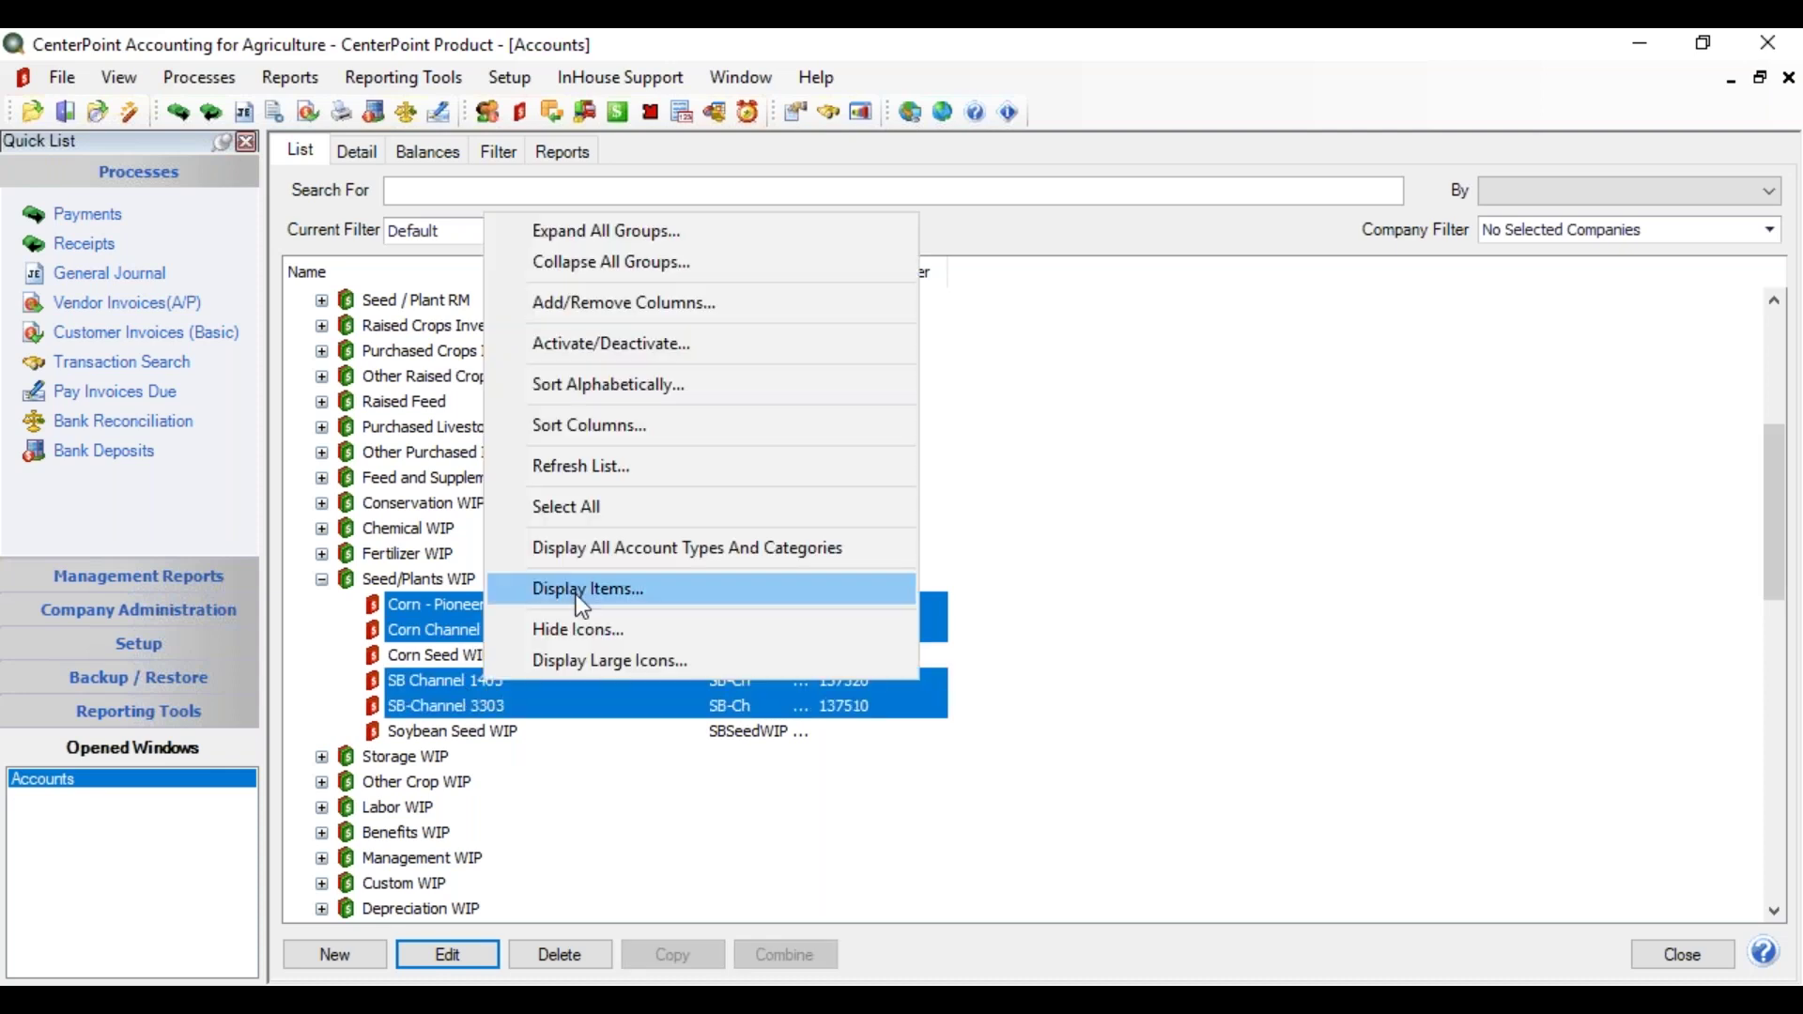
click(660, 351)
click(885, 647)
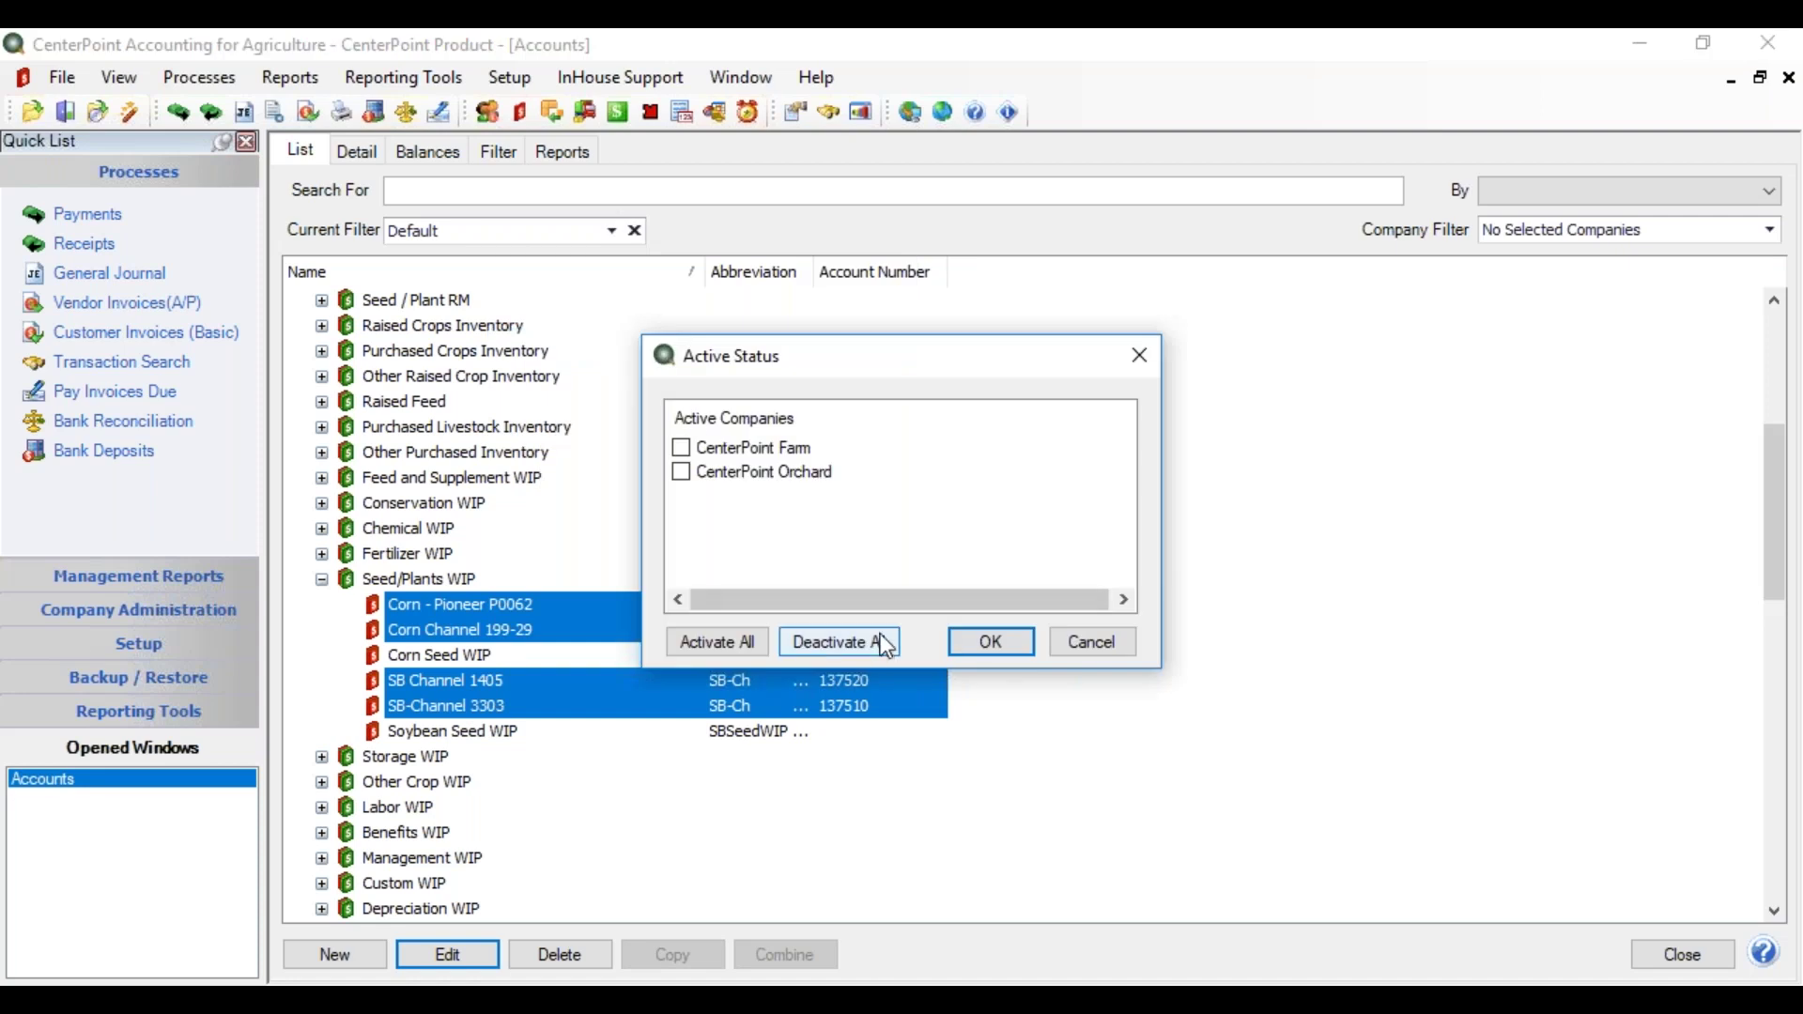
click(992, 643)
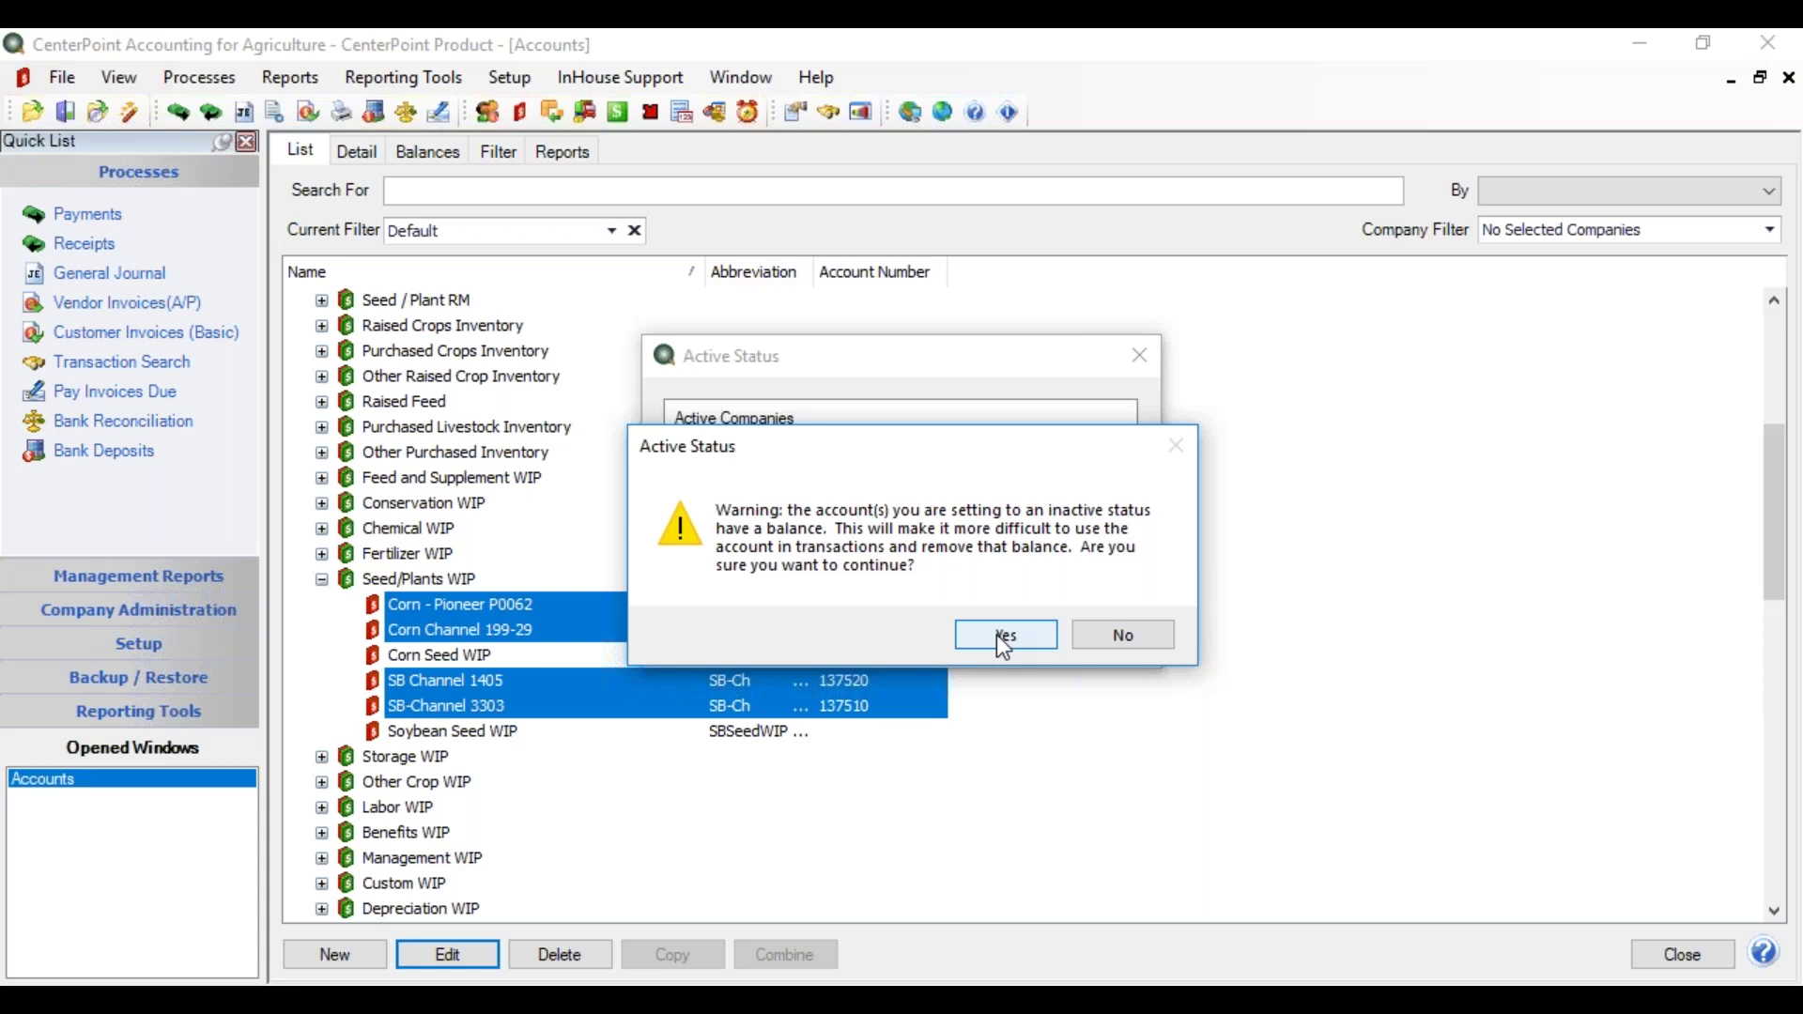
click(998, 637)
click(988, 636)
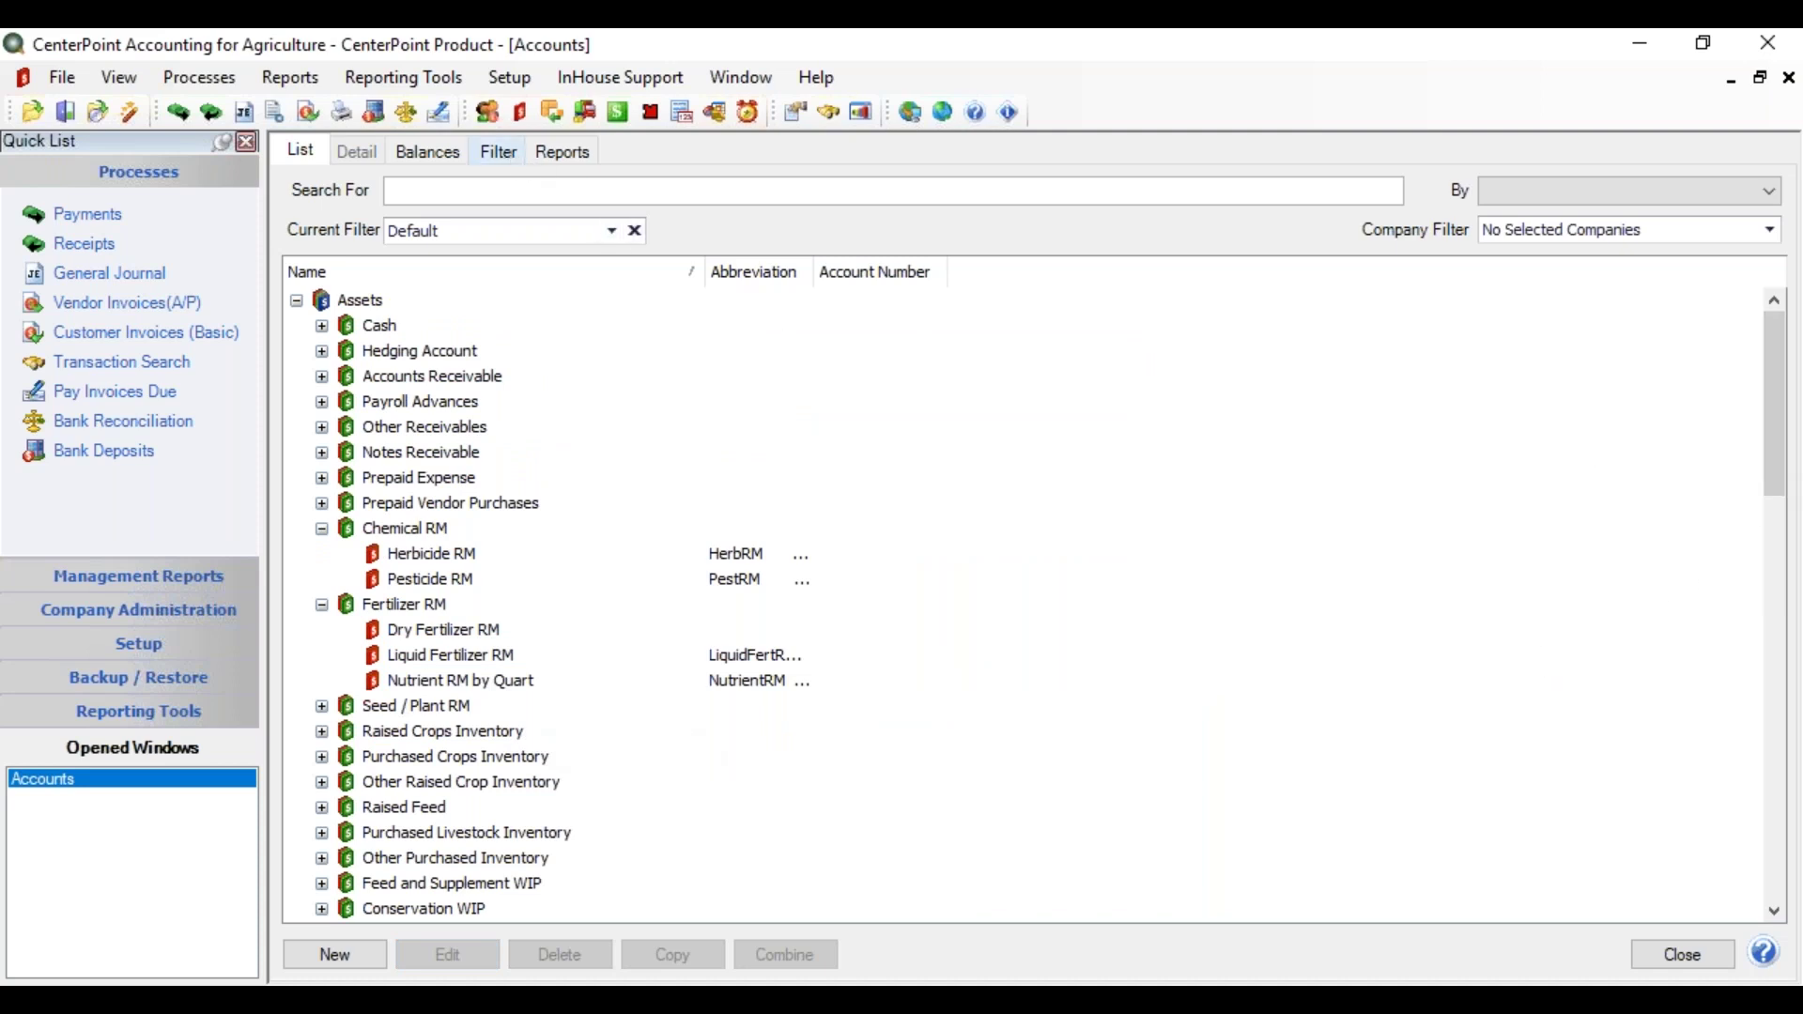
Save the accounts filter with Item set to No and Active set to Yes as the default filter.
click(498, 152)
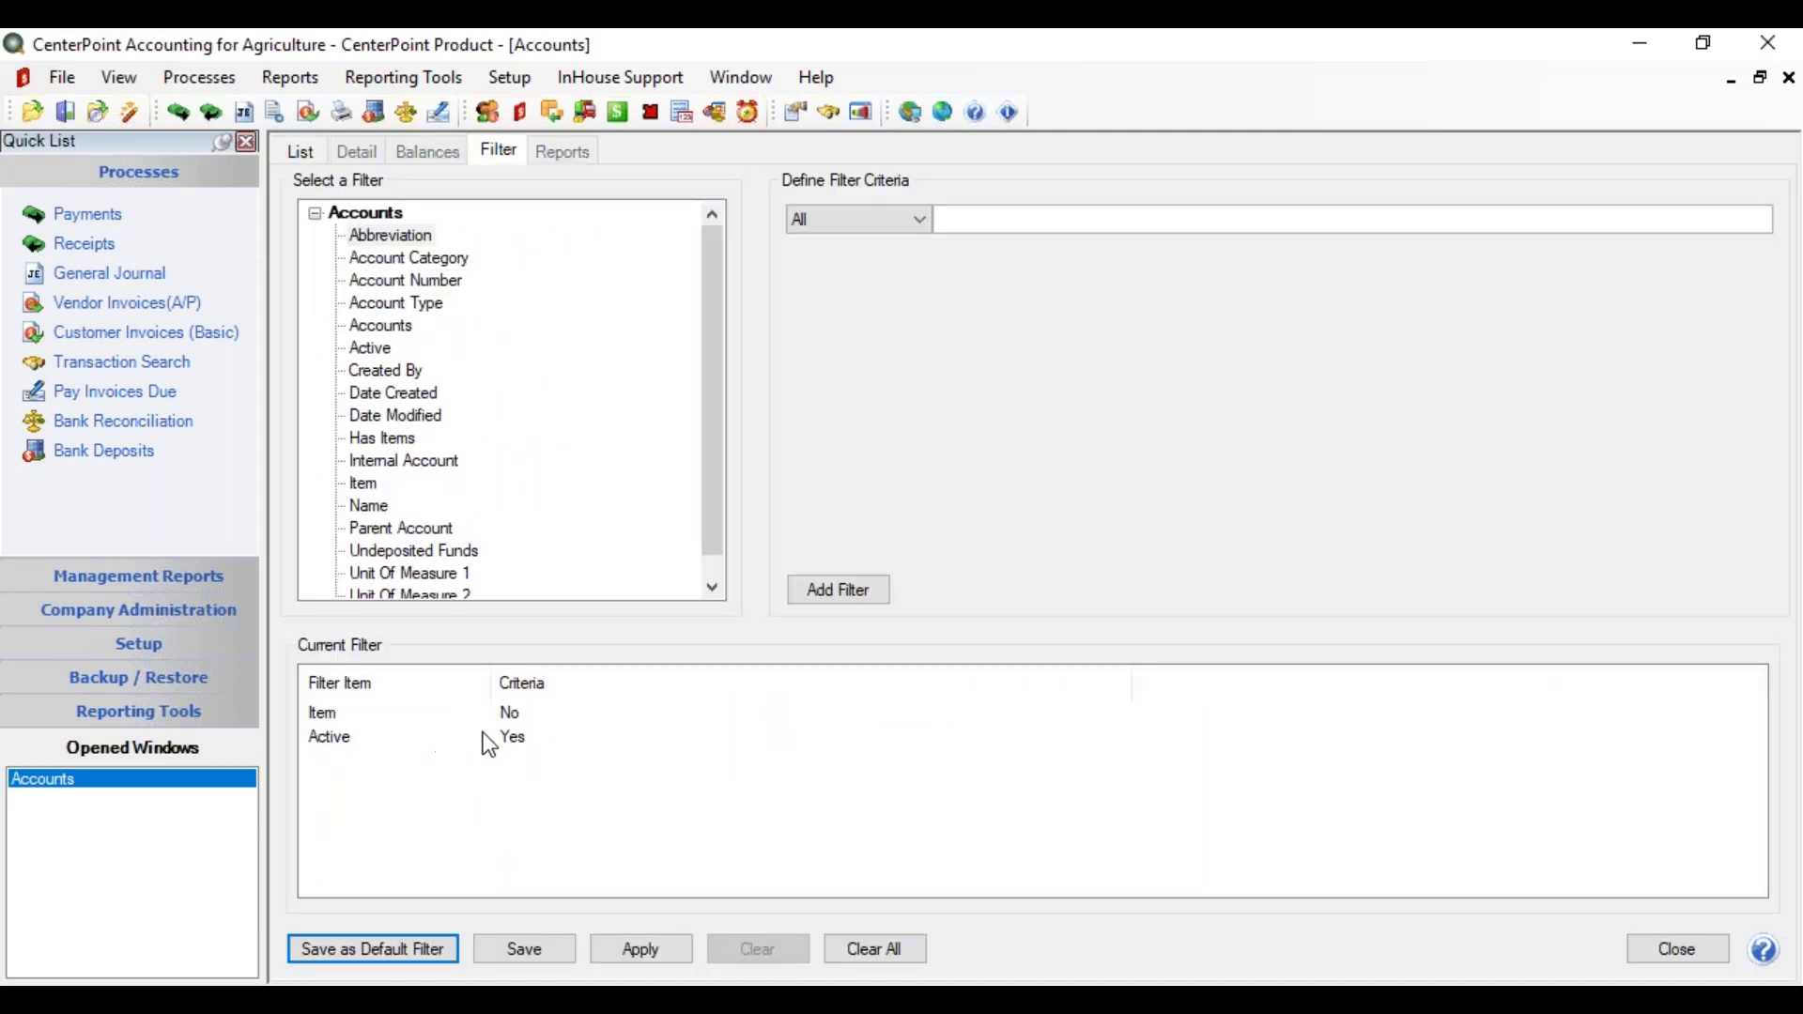
click(409, 951)
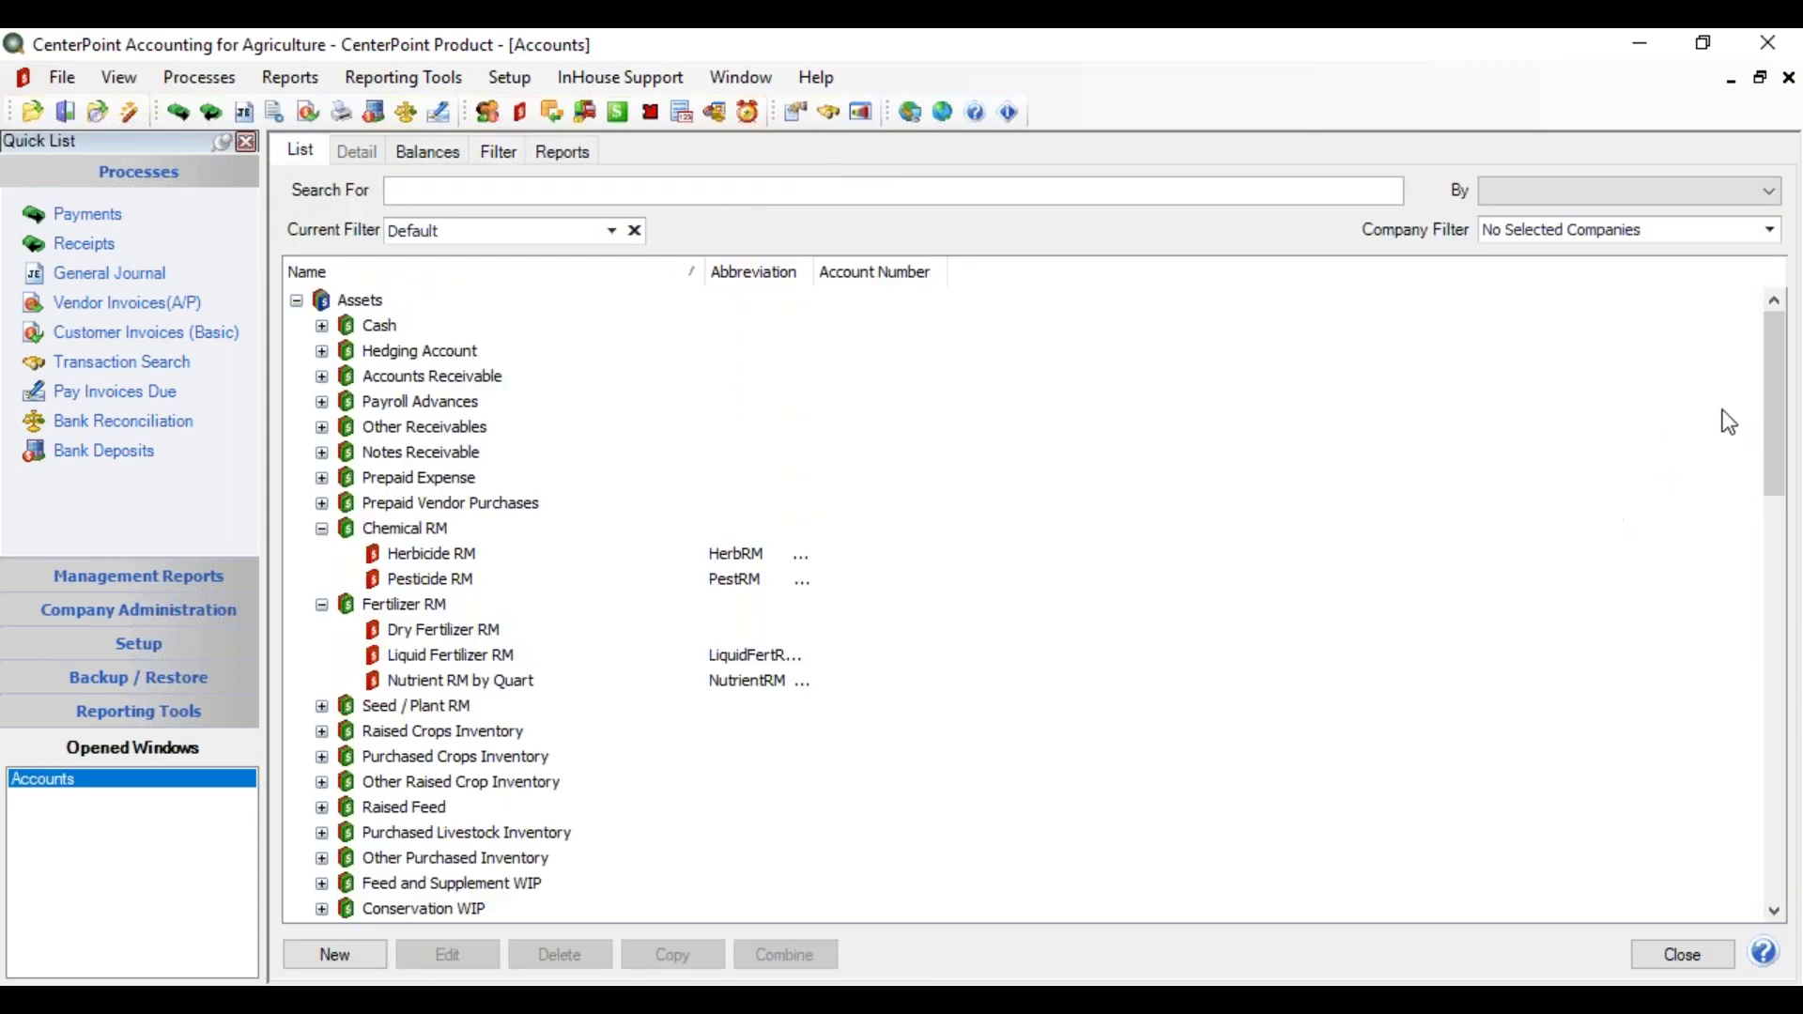
drag(1779, 407, 1777, 678)
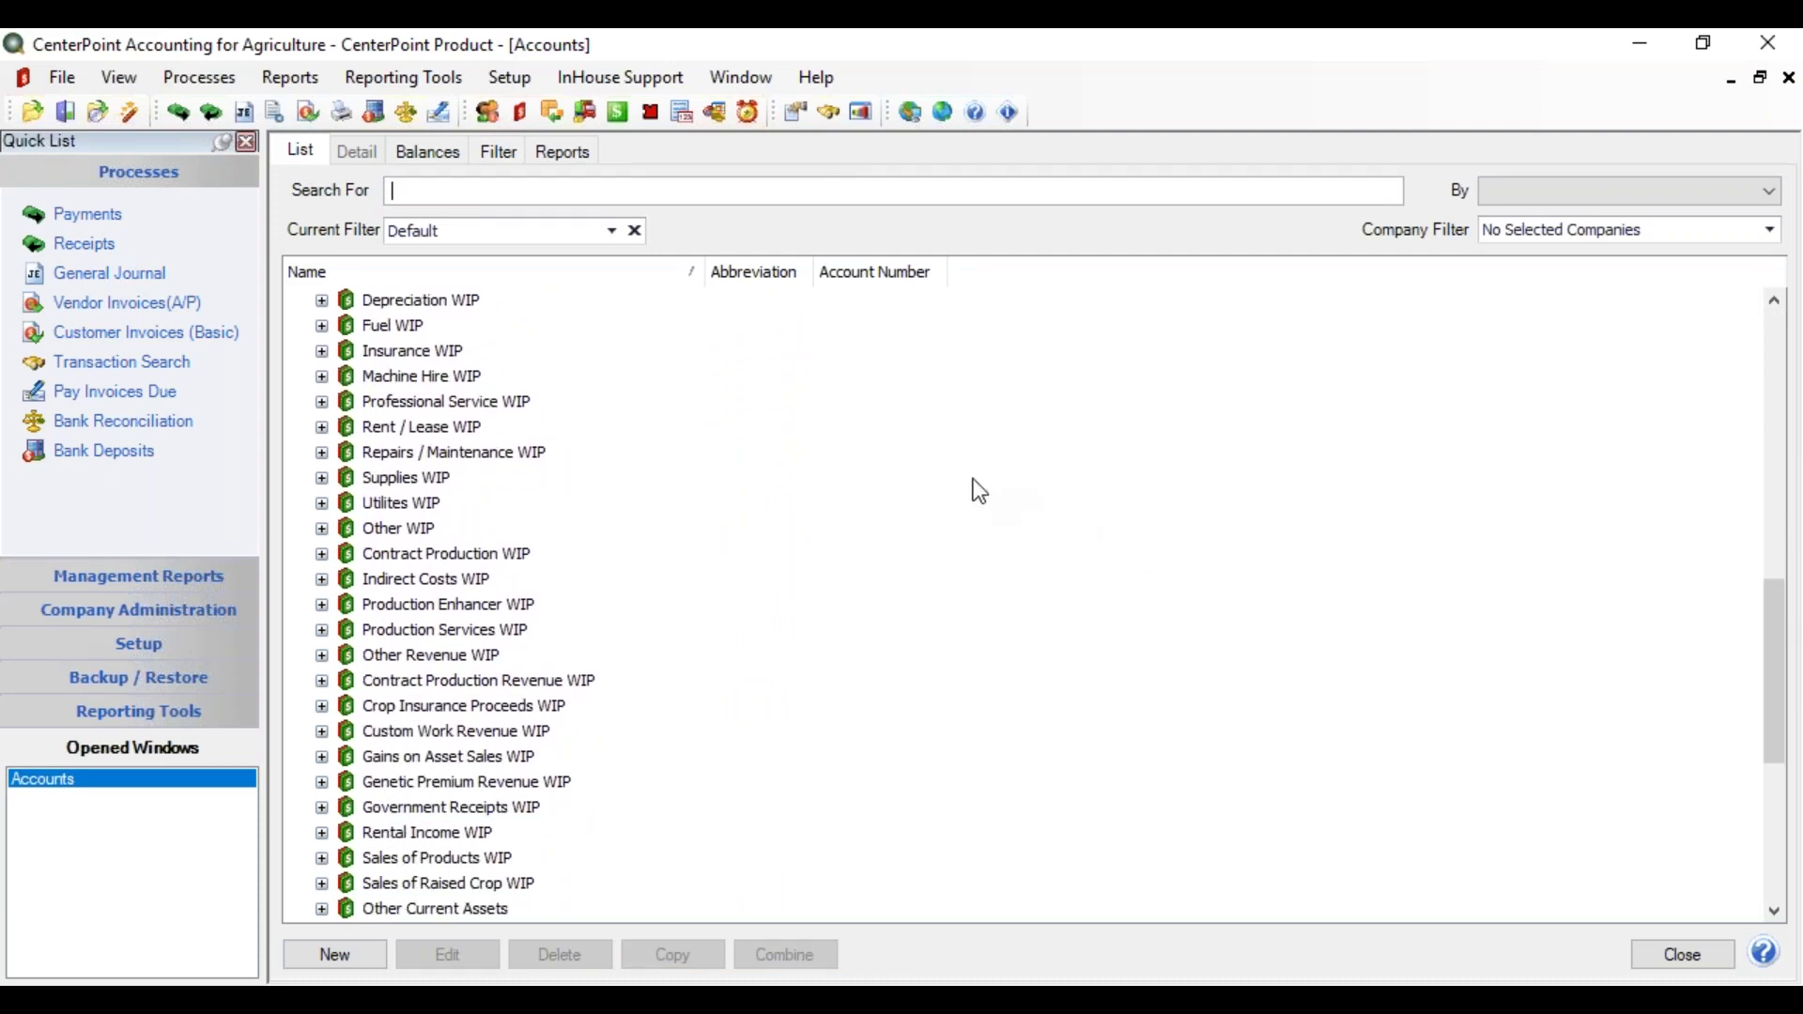